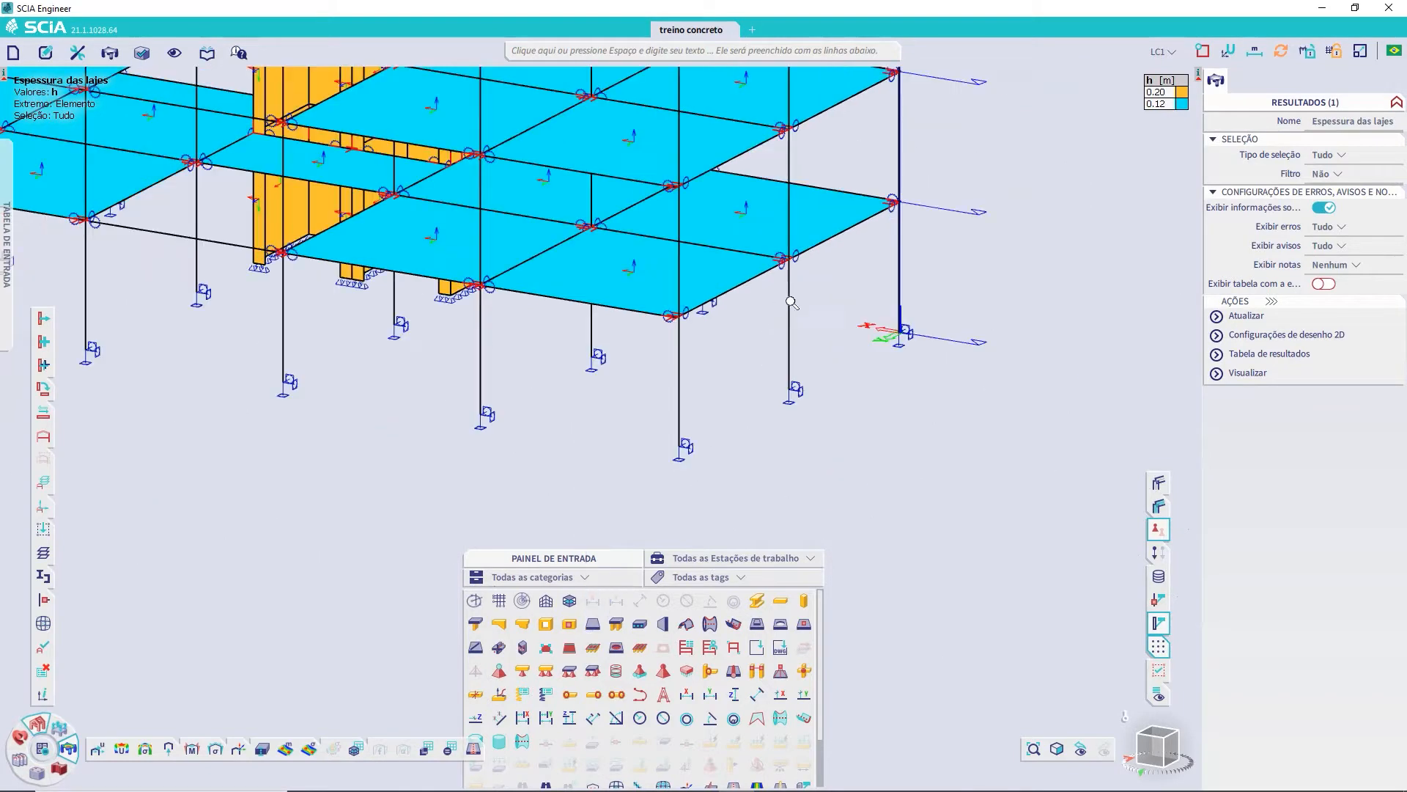
- Switch from the slab thickness display to the Forças internas 2D results and set their selection type to Tudo
{"action": "scroll", "coordinate": [447, 269], "scroll_direction": "down", "scroll_amount": 5}
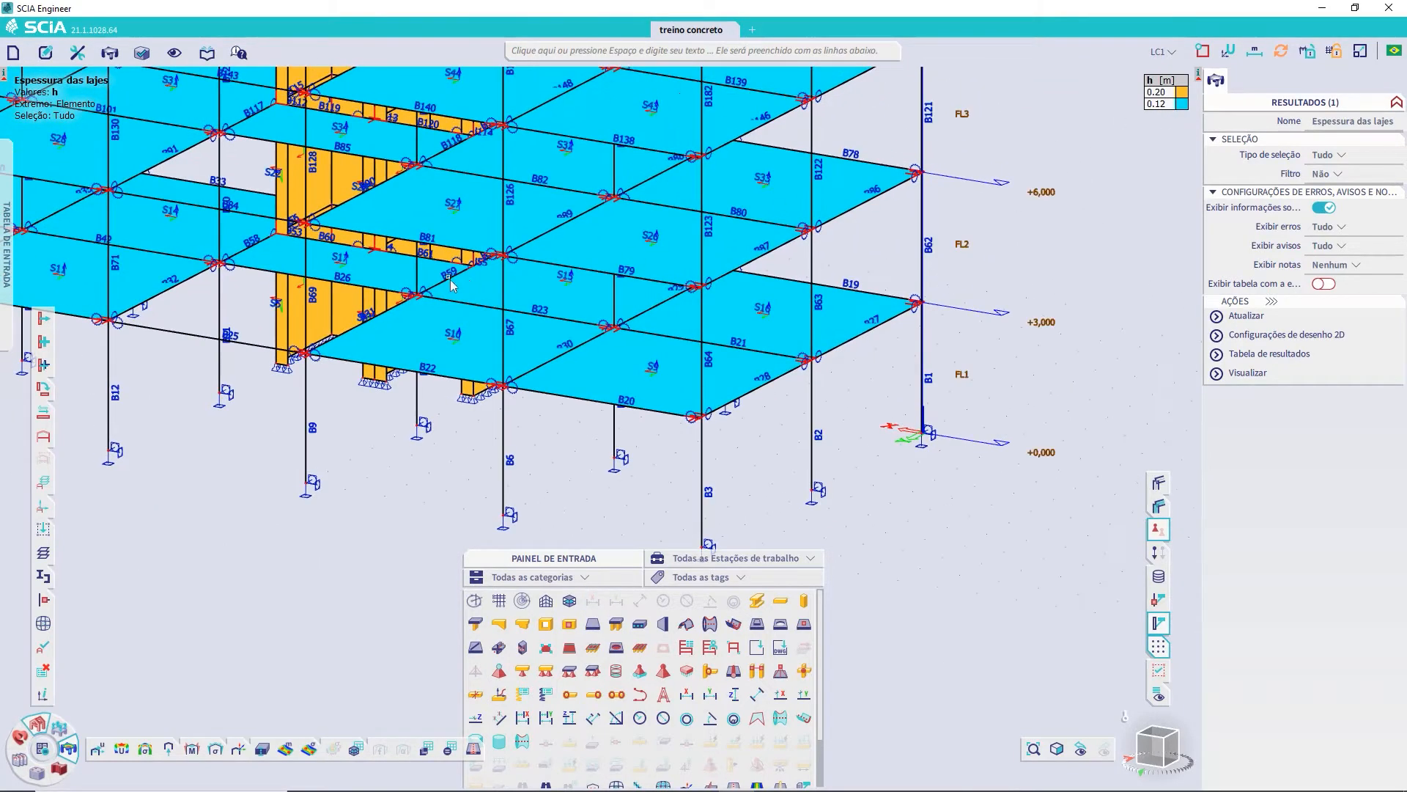
{"action": "right_click_drag", "start_coordinate": [734, 277], "coordinate": [736, 431], "text": "ctrl"}
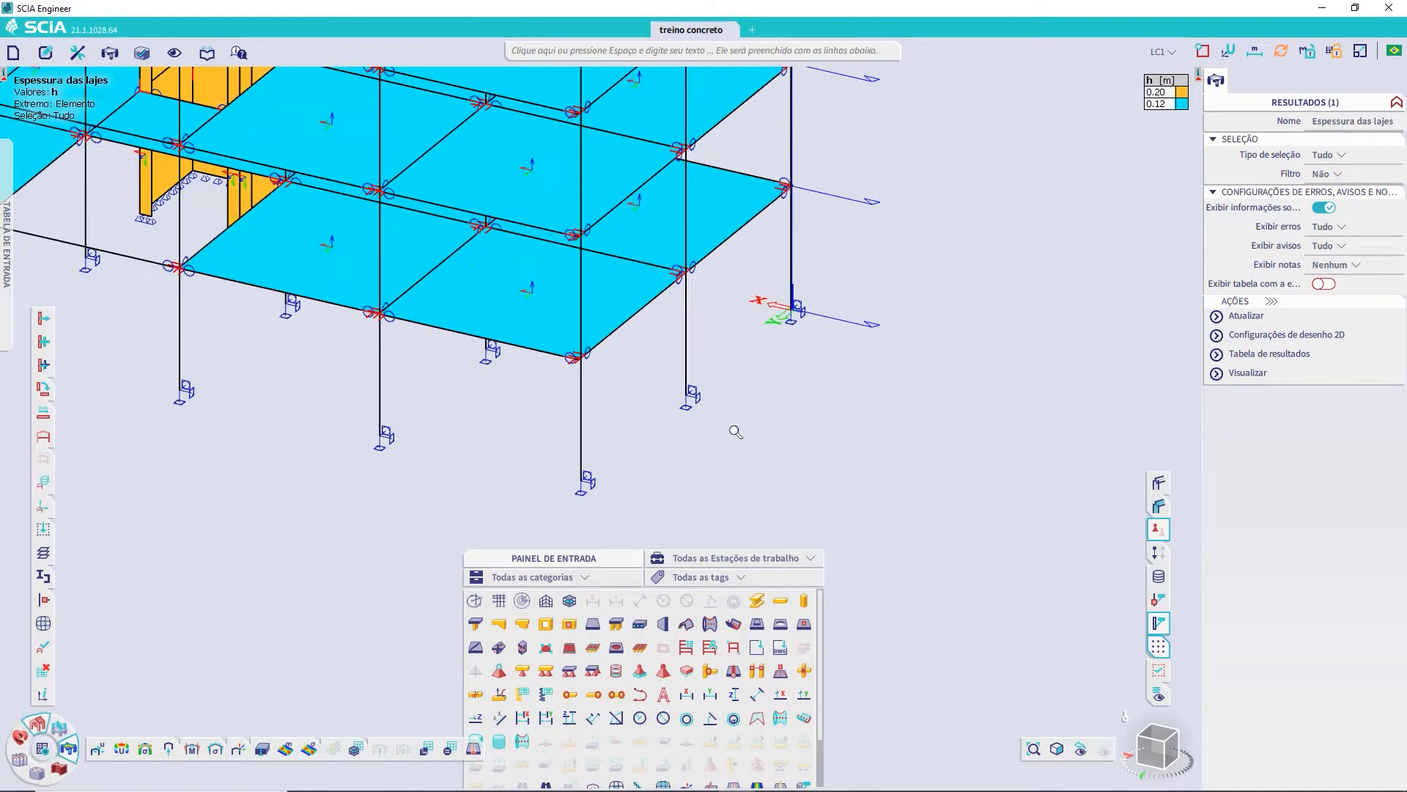
{"action": "left_click", "coordinate": [292, 745]}
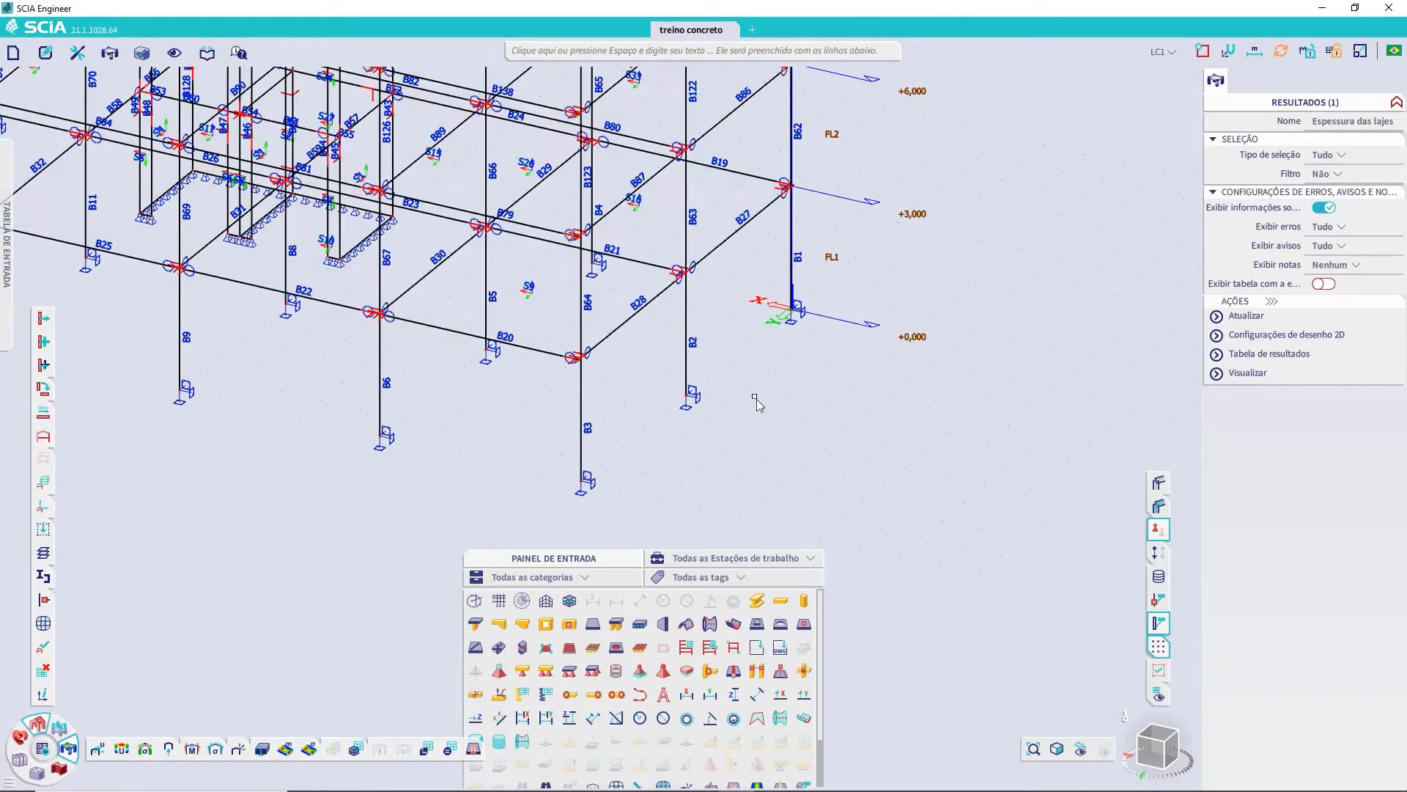
{"action": "right_click_drag", "start_coordinate": [813, 354], "coordinate": [911, 420], "text": "shift"}
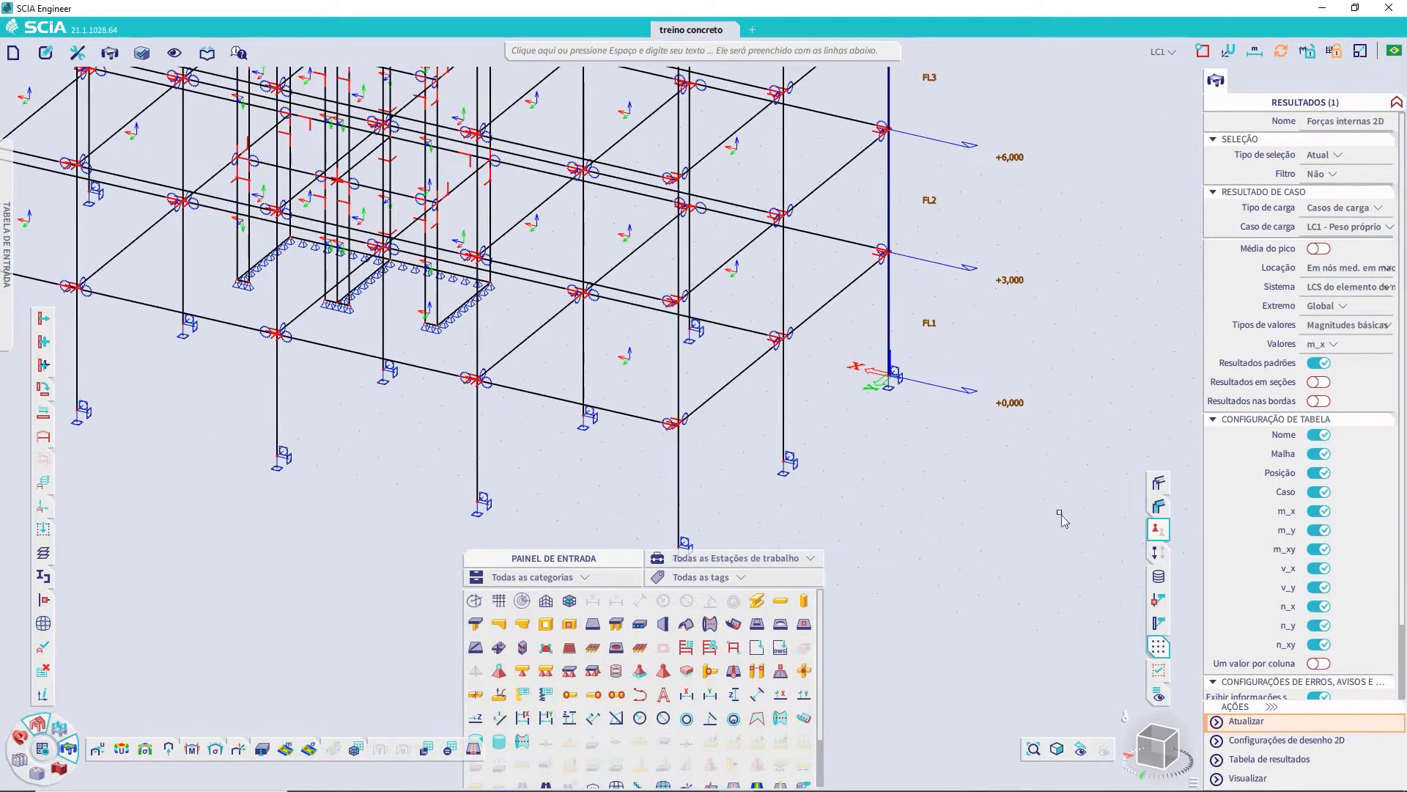
{"action": "middle_click_drag", "start_coordinate": [859, 424], "coordinate": [943, 449]}
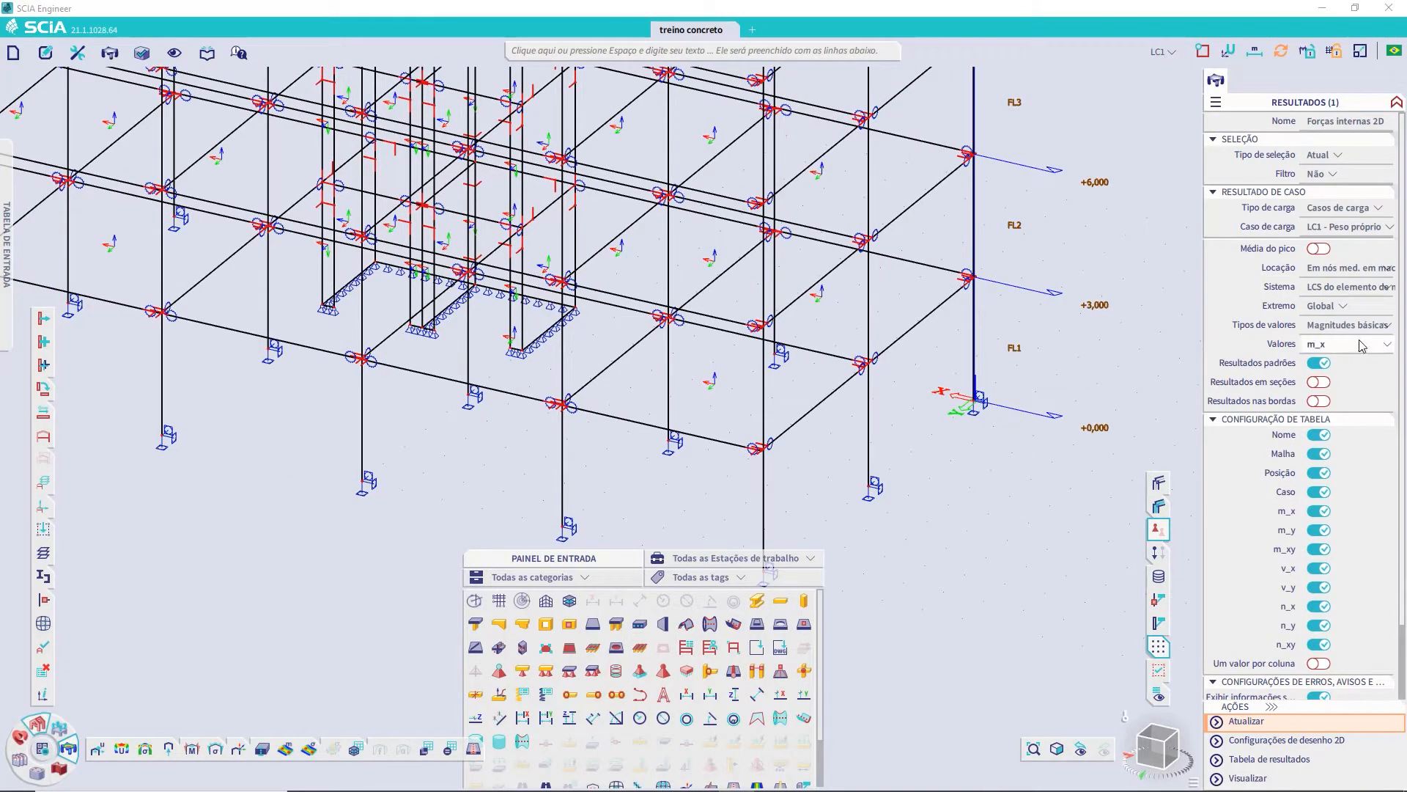
{"action": "left_click", "coordinate": [1330, 159]}
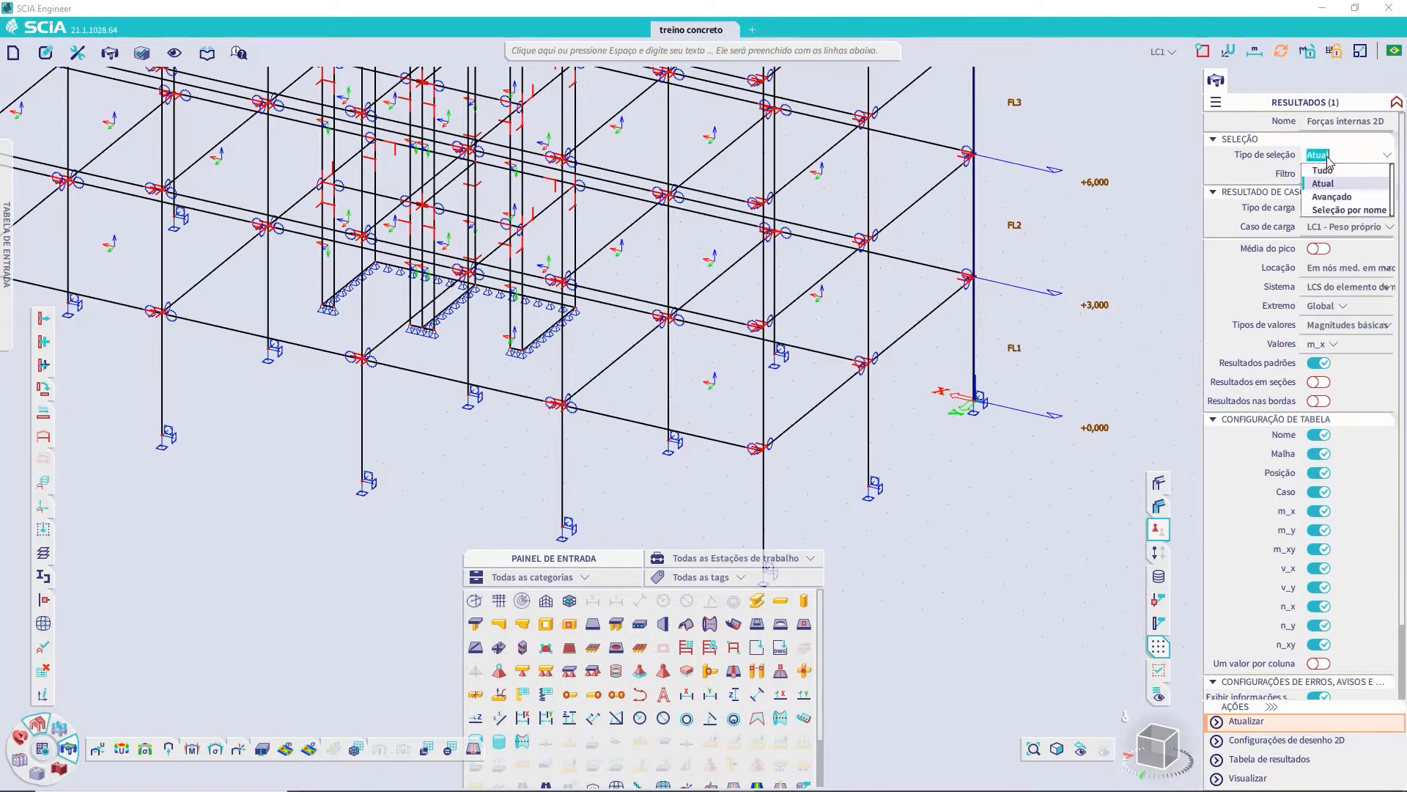
{"action": "left_click", "coordinate": [1326, 171]}
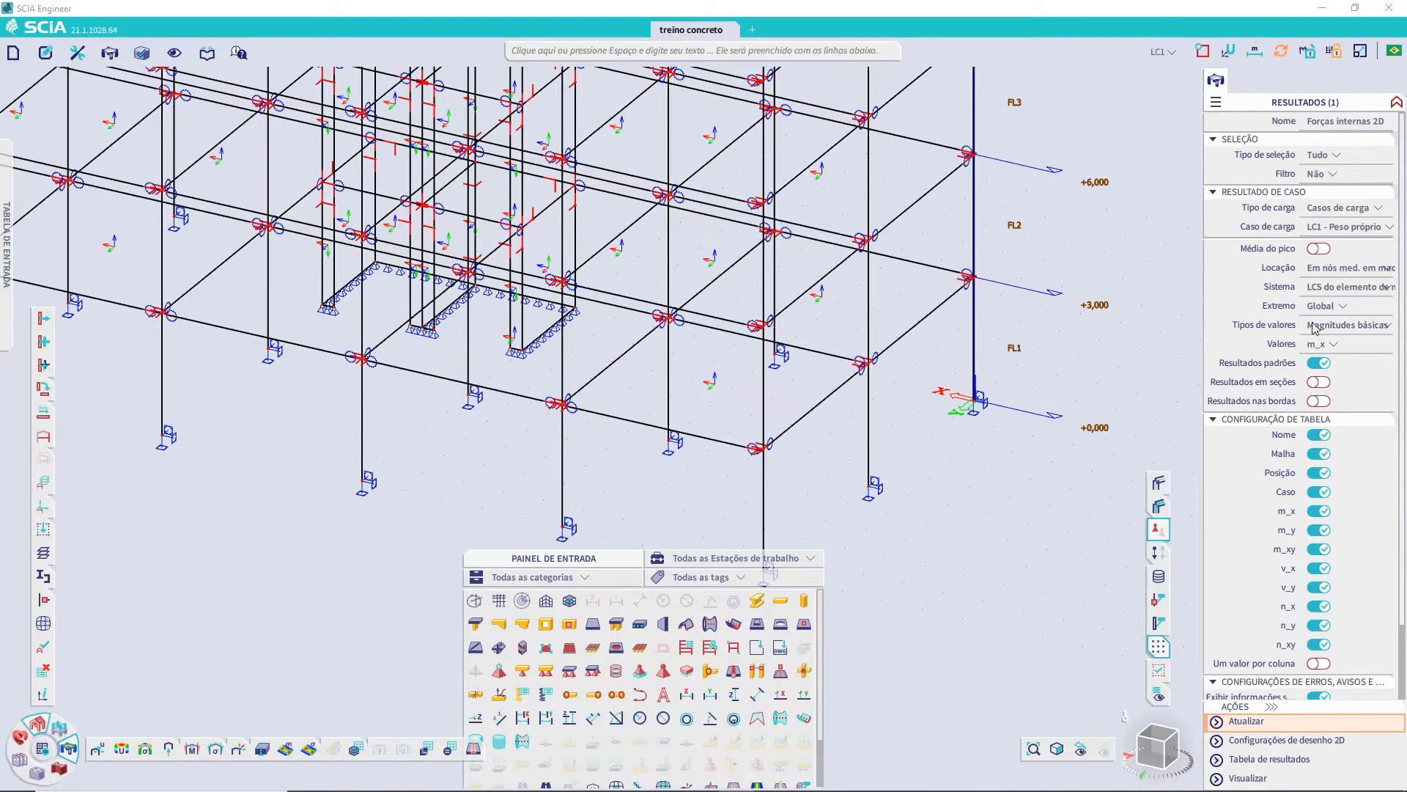
- Display the m_x moment contours on all slabs, using the basic magnitudes for load case LC1
{"action": "left_click", "coordinate": [1372, 331]}
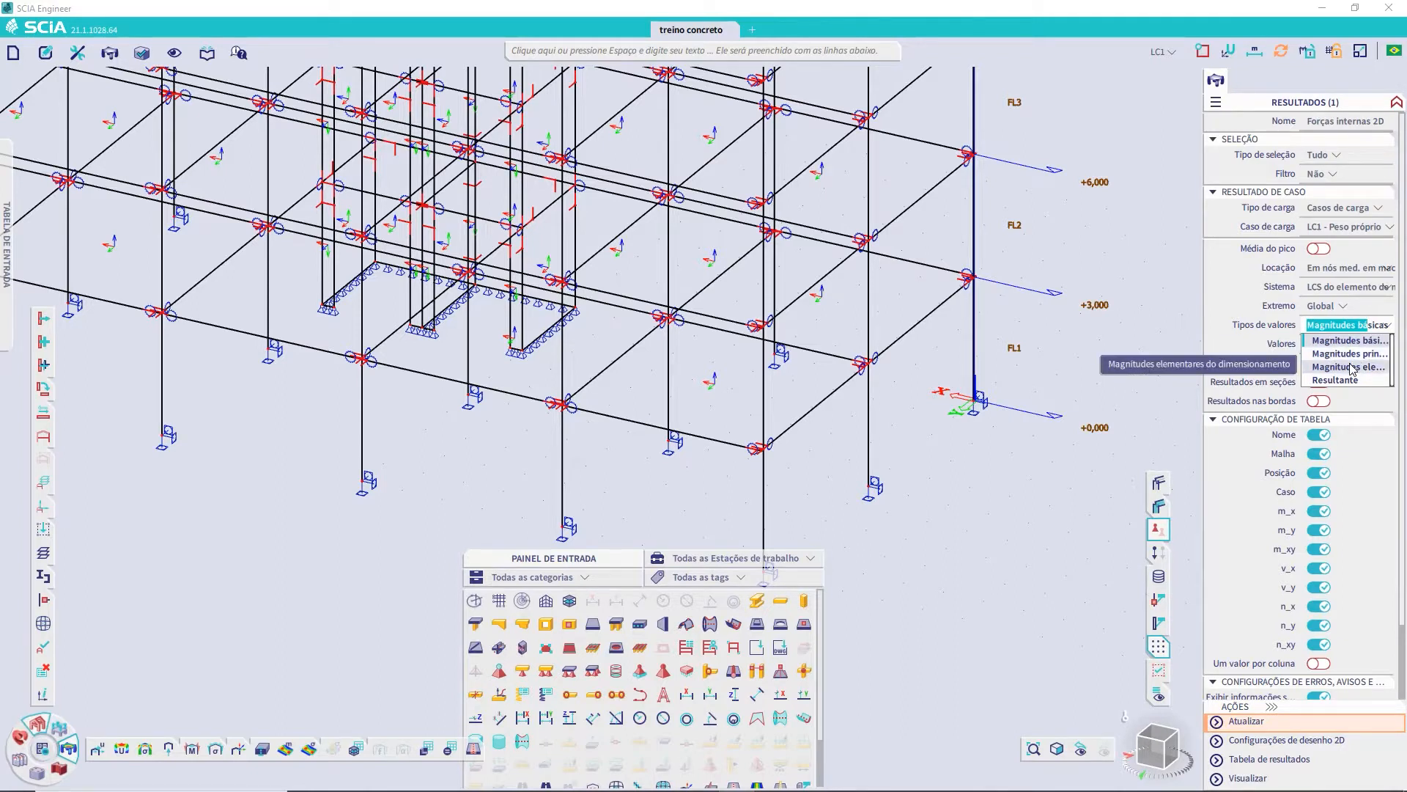
{"action": "left_click", "coordinate": [1291, 323]}
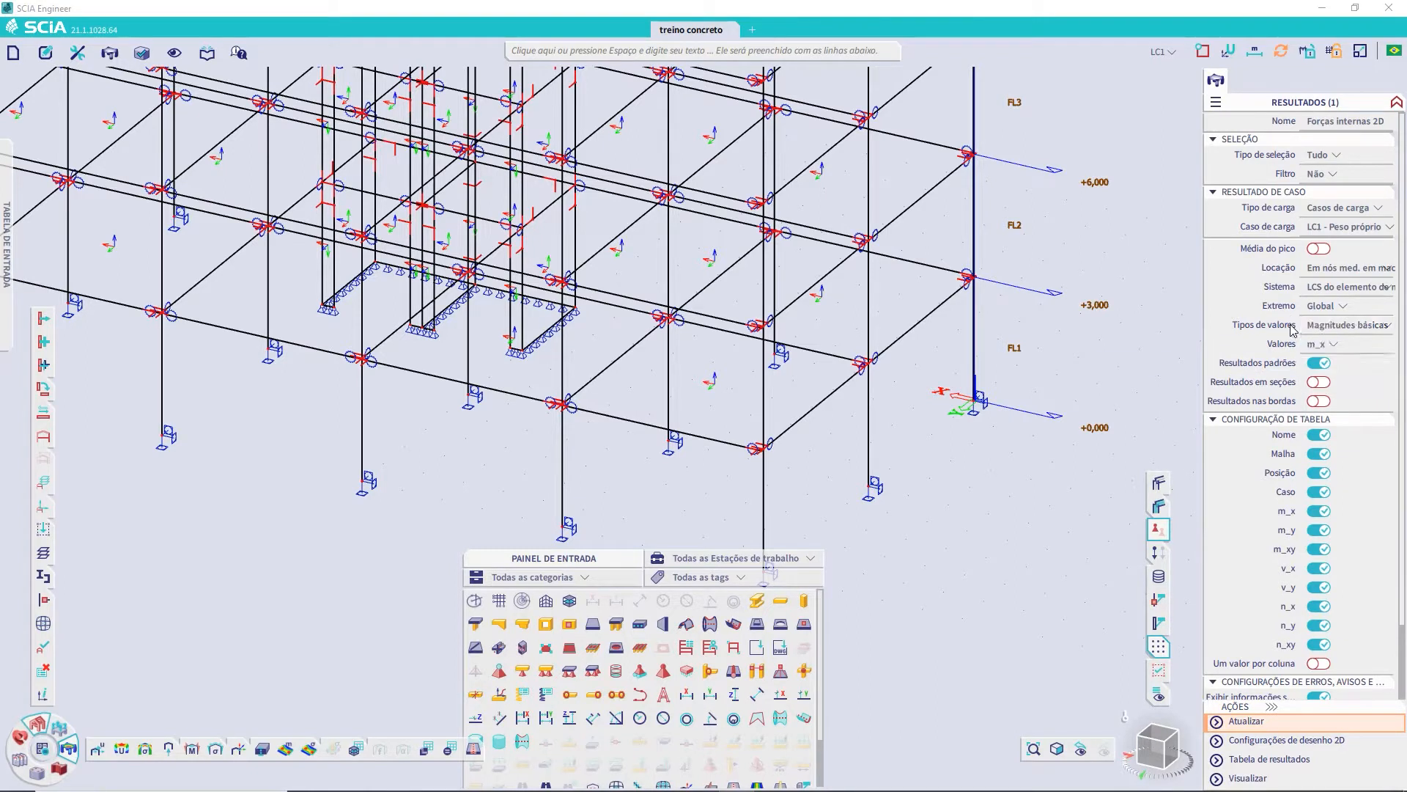
{"action": "left_click", "coordinate": [1385, 330]}
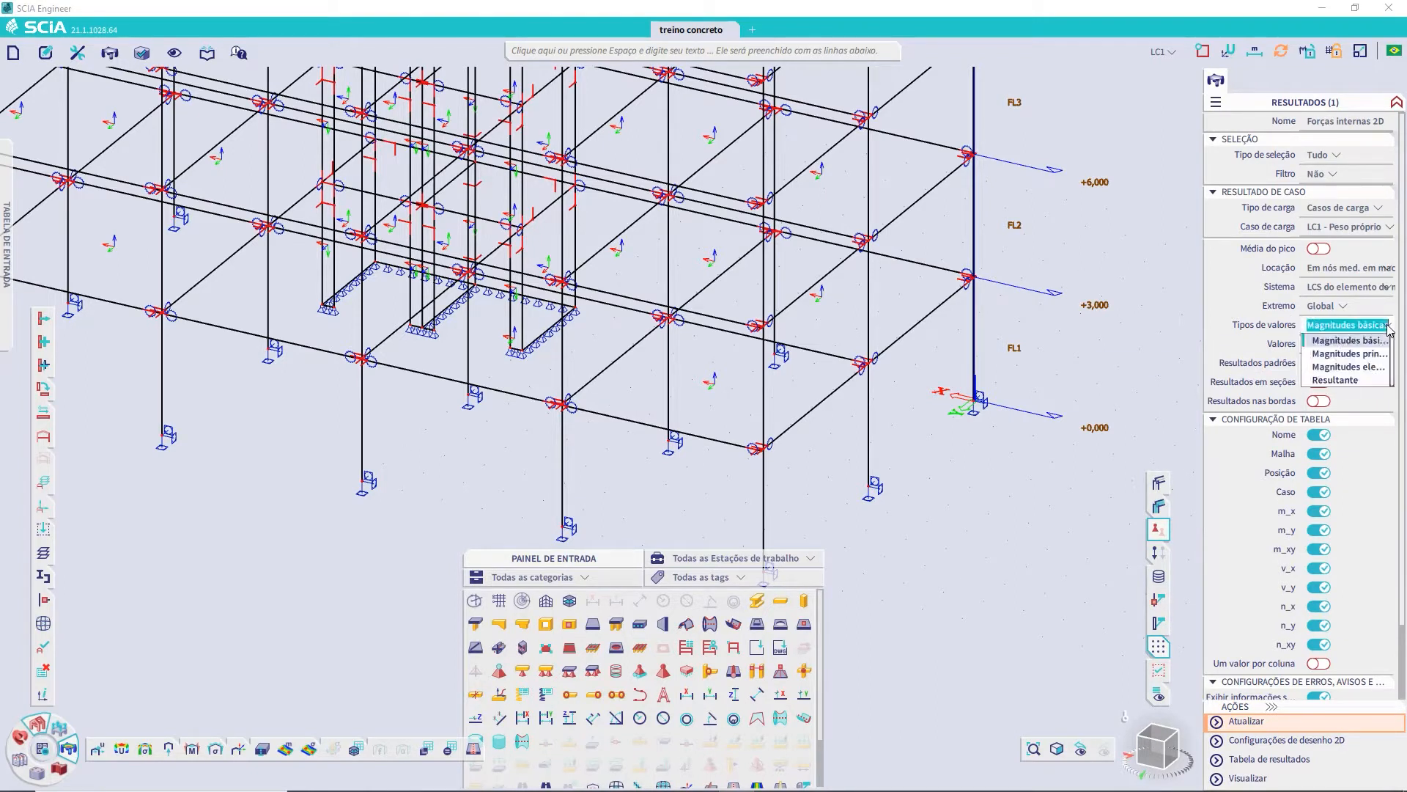
{"action": "left_click", "coordinate": [1275, 330]}
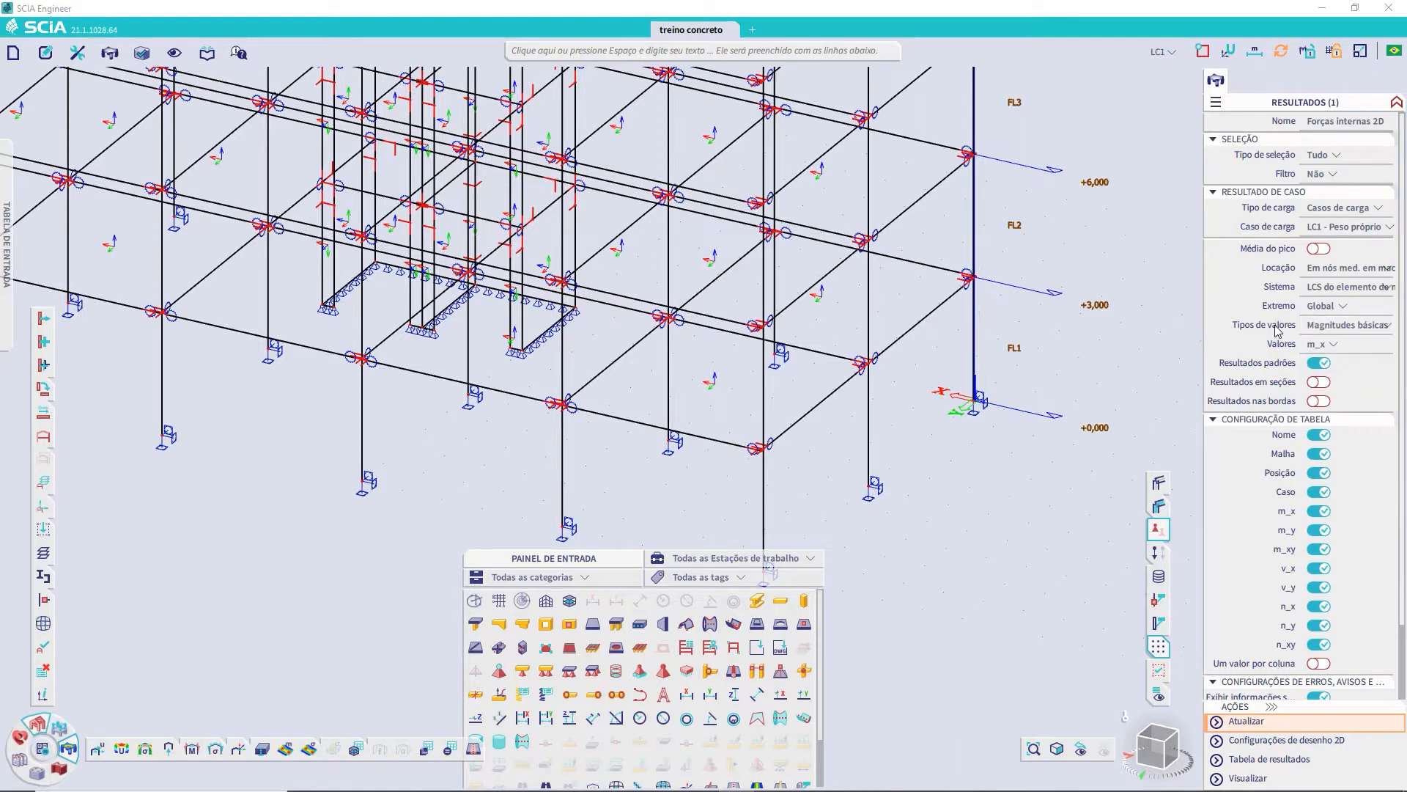
{"action": "left_click", "coordinate": [1336, 346]}
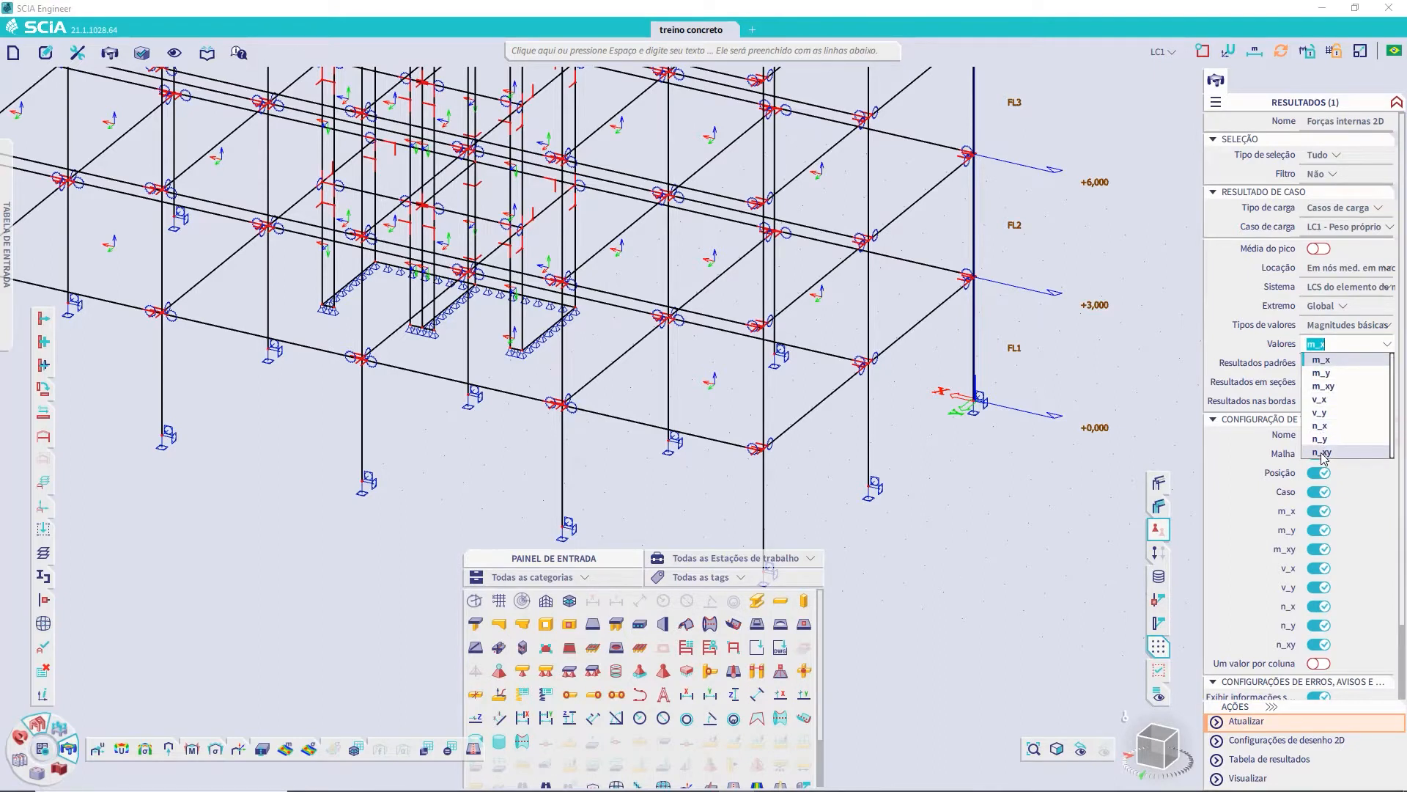
{"action": "left_click", "coordinate": [1333, 361]}
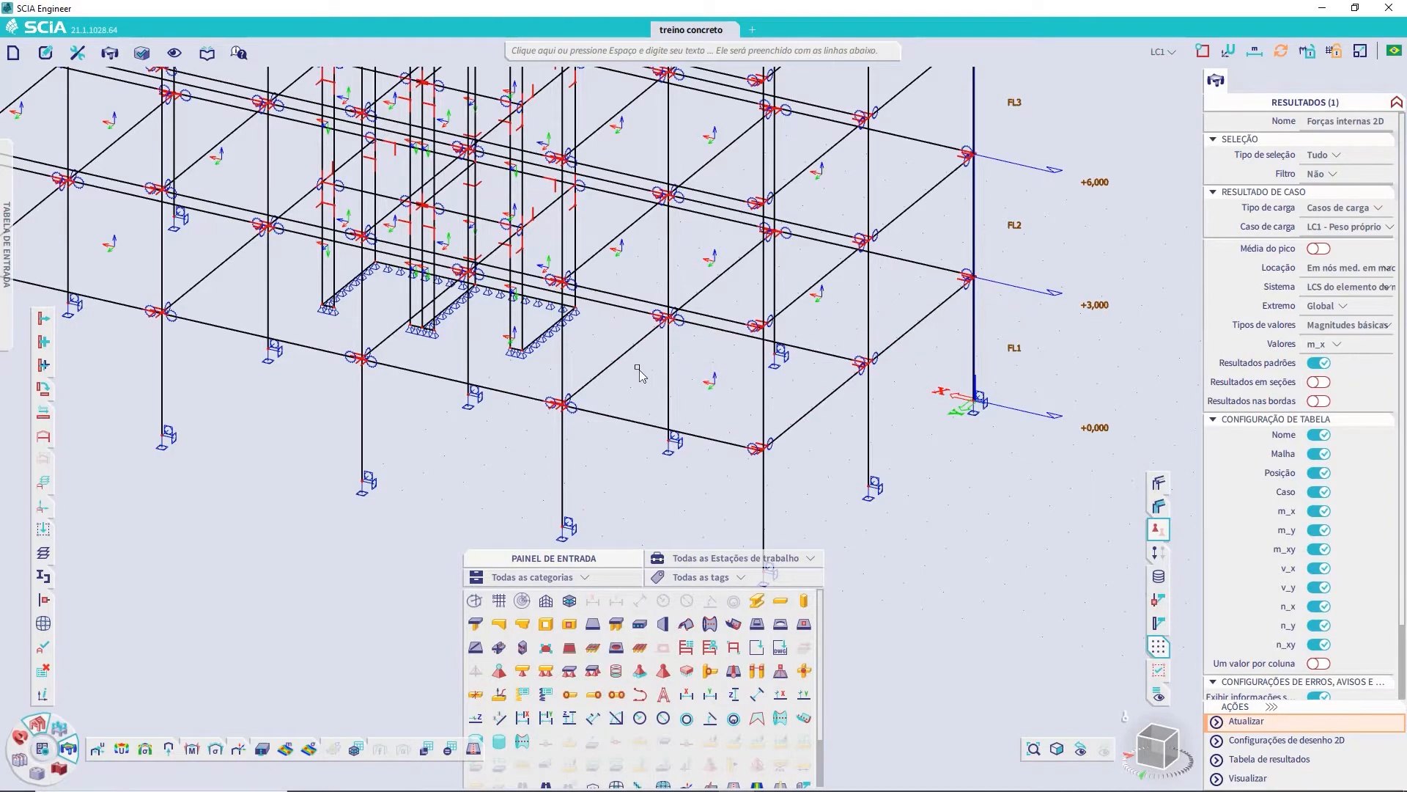
{"action": "scroll", "coordinate": [623, 351], "scroll_direction": "up", "scroll_amount": 2}
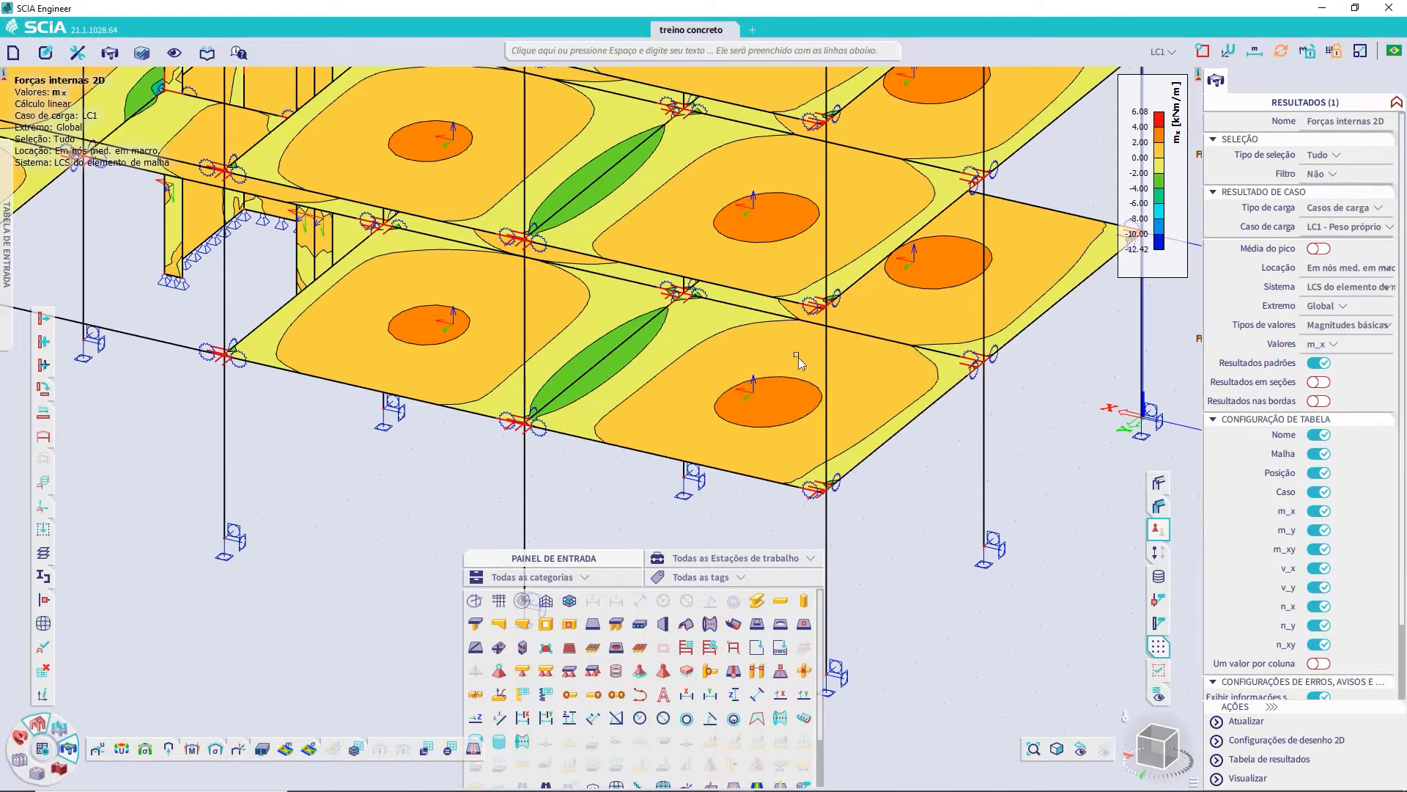
- Display the m_y moment contours, and switch the value type to principal magnitudes to show m_1
{"action": "left_click", "coordinate": [1323, 345]}
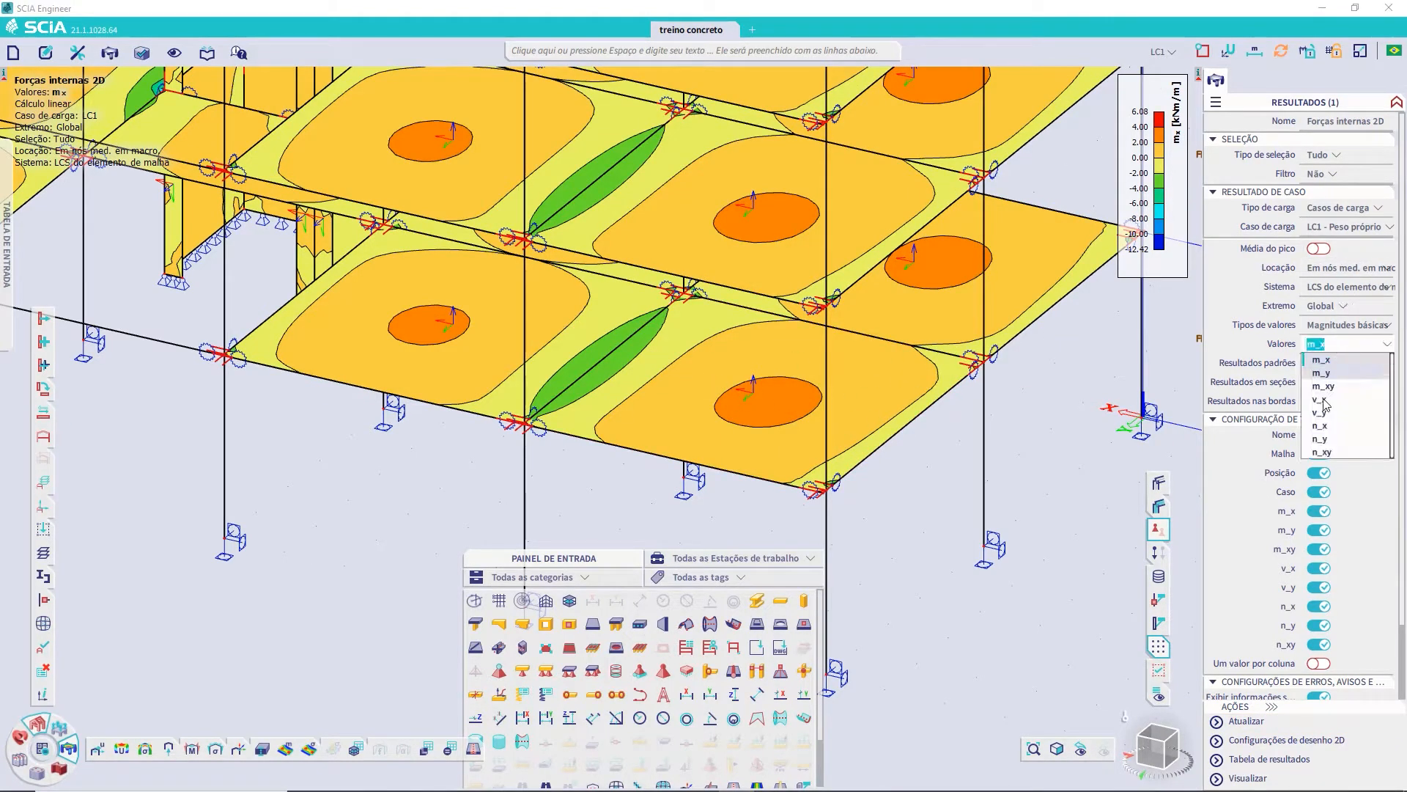
{"action": "left_click", "coordinate": [1328, 374]}
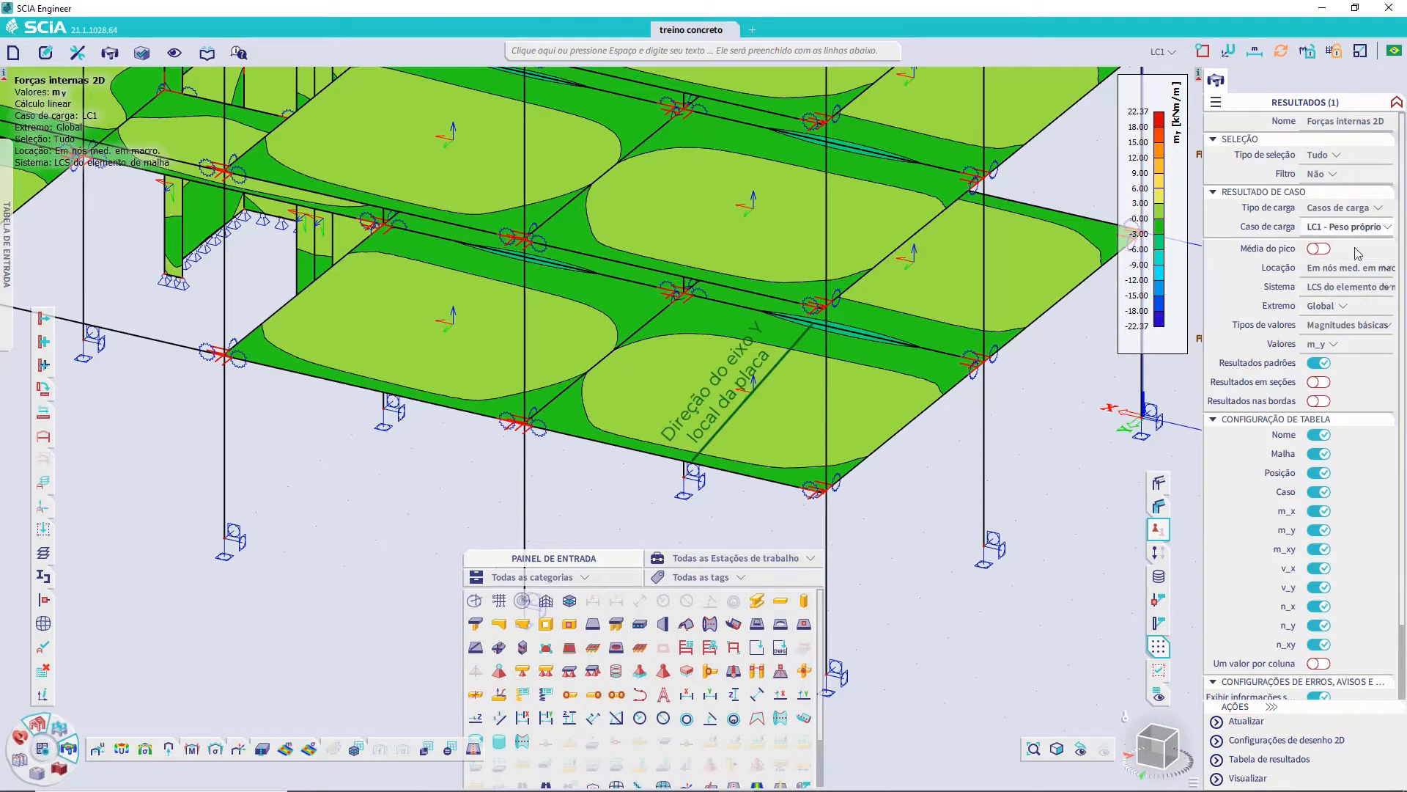
{"action": "left_click", "coordinate": [1357, 325]}
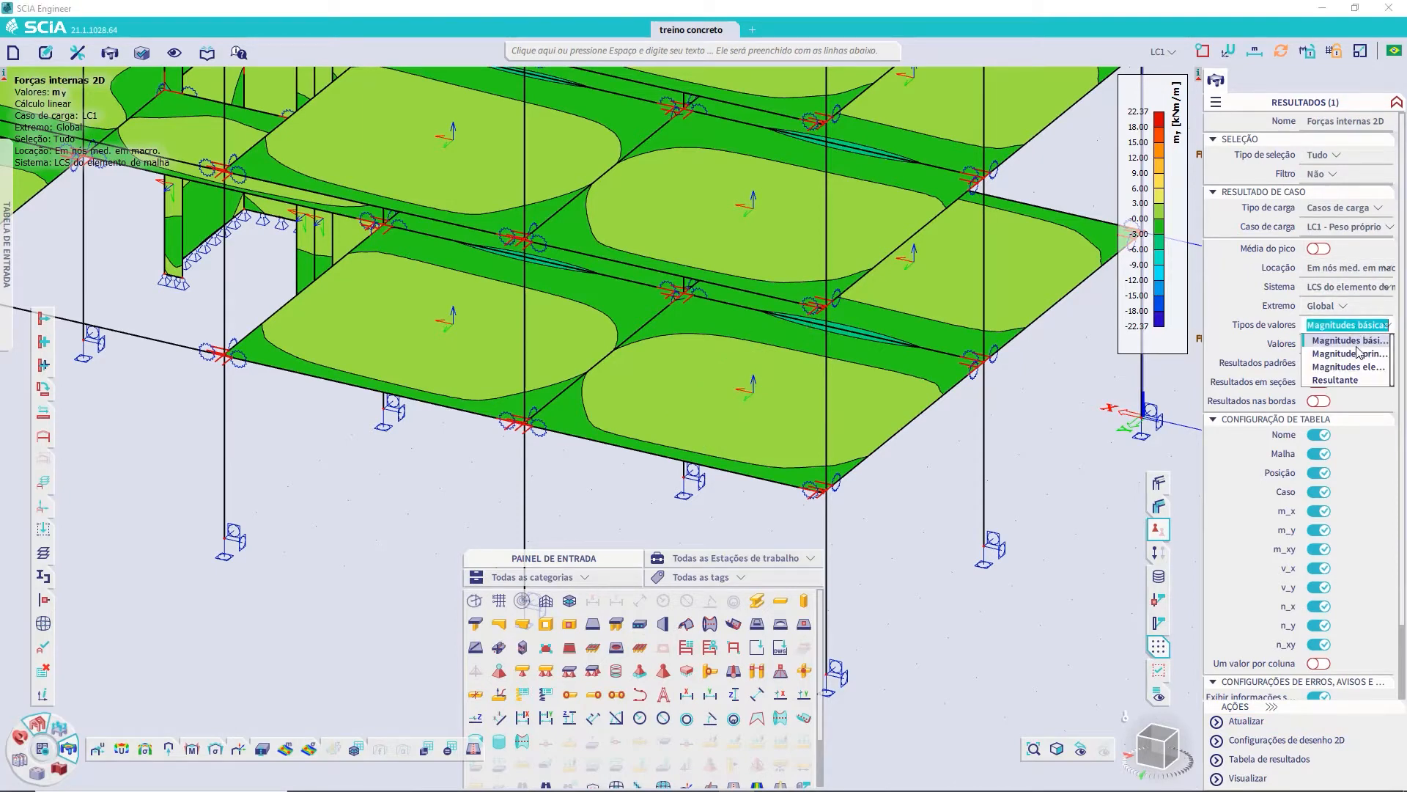
{"action": "left_click", "coordinate": [1357, 354]}
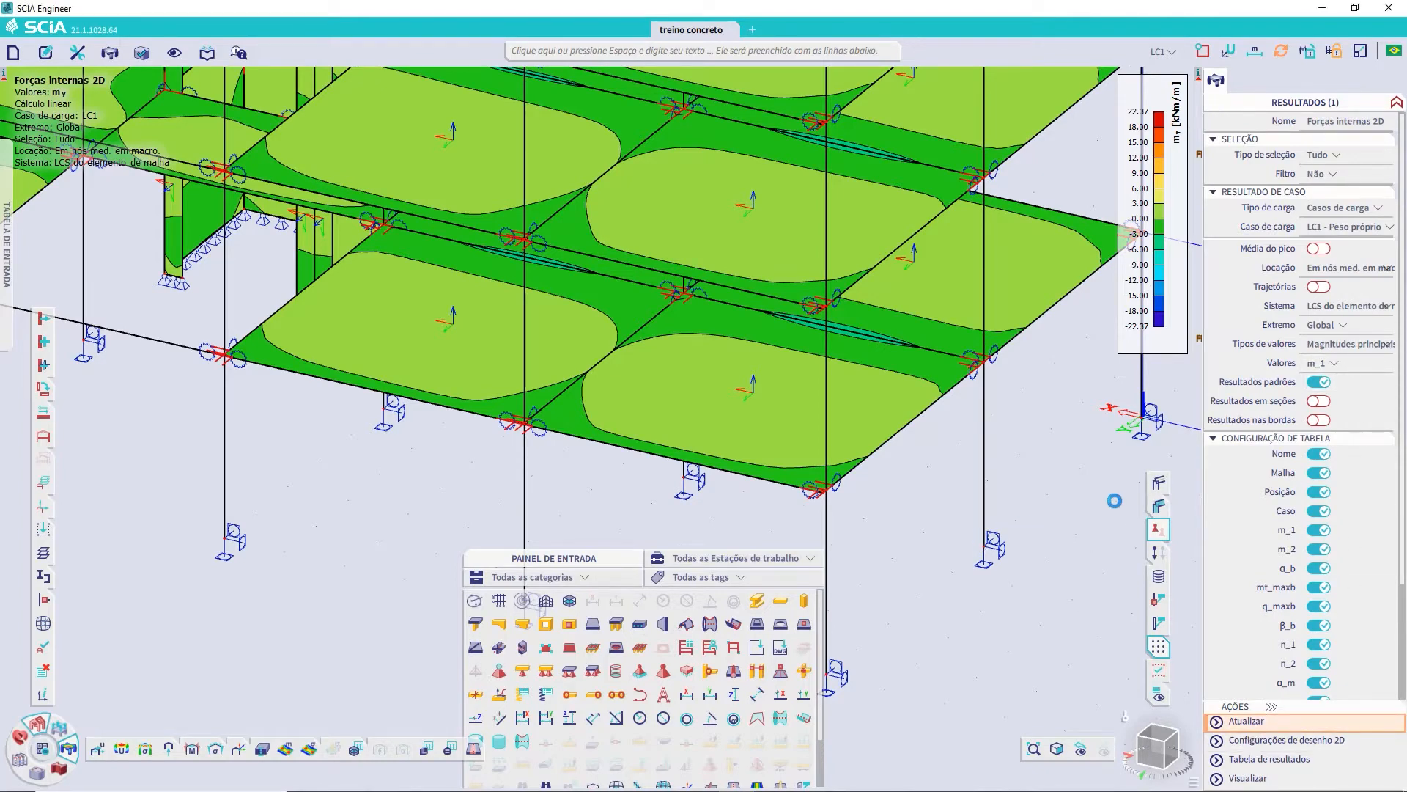
- Set the value type to Magnitudes elementares do dimensionamento and open the choice of its result values
{"action": "left_click", "coordinate": [1383, 345]}
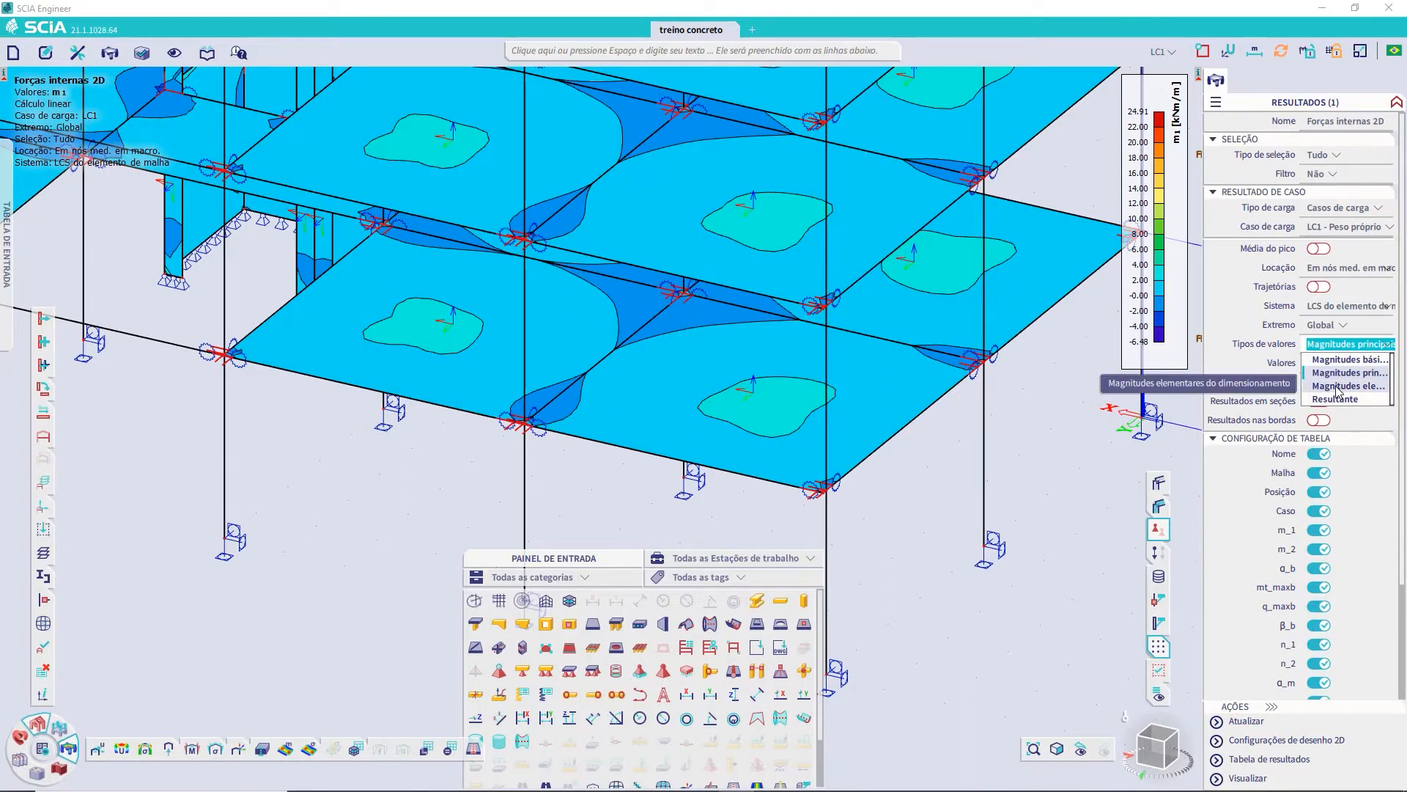
{"action": "left_click", "coordinate": [1339, 386]}
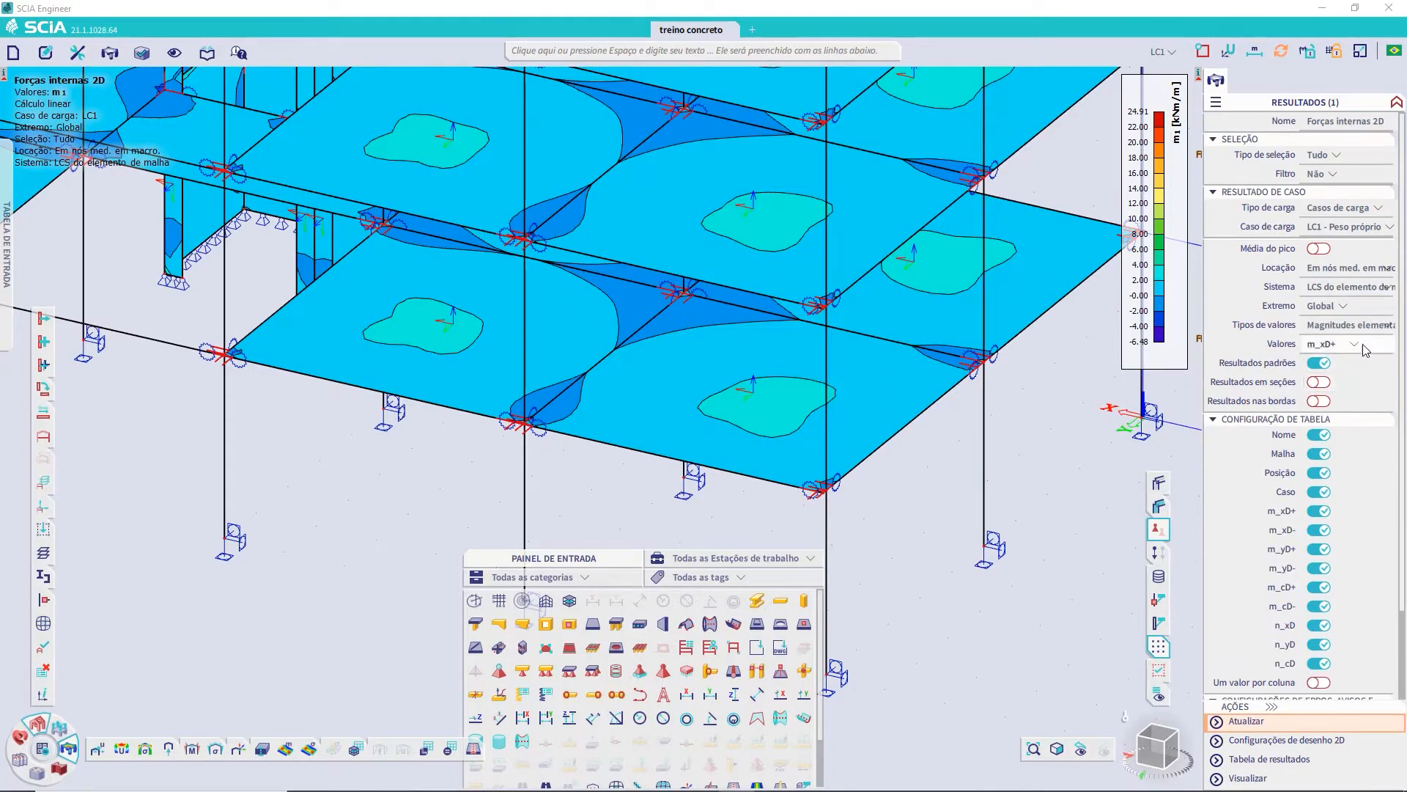
{"action": "left_click", "coordinate": [1367, 344]}
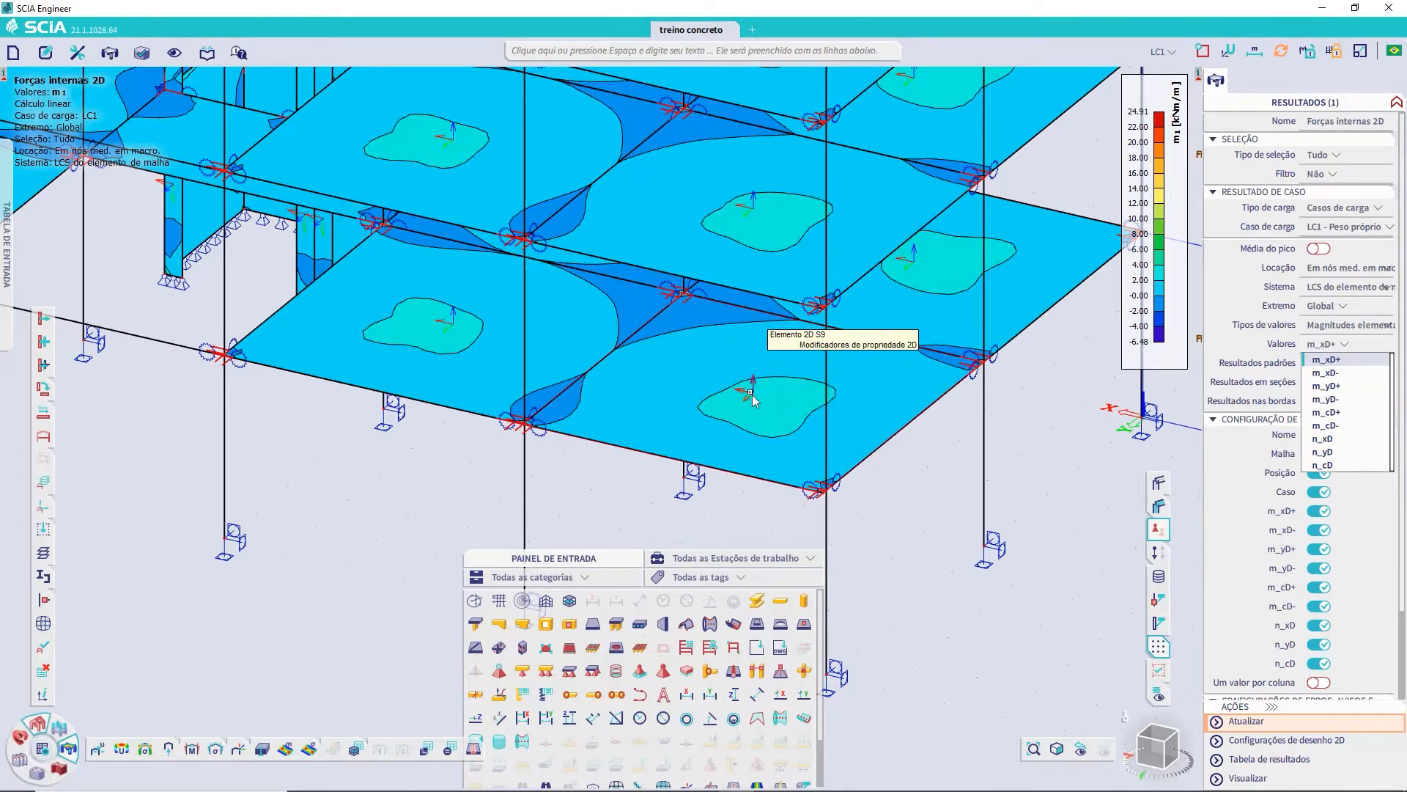
- Examine the local axes of the slabs and walls to relate the +Z and -Z faces to the design moment values
{"action": "scroll", "coordinate": [758, 386], "scroll_direction": "up", "scroll_amount": 5}
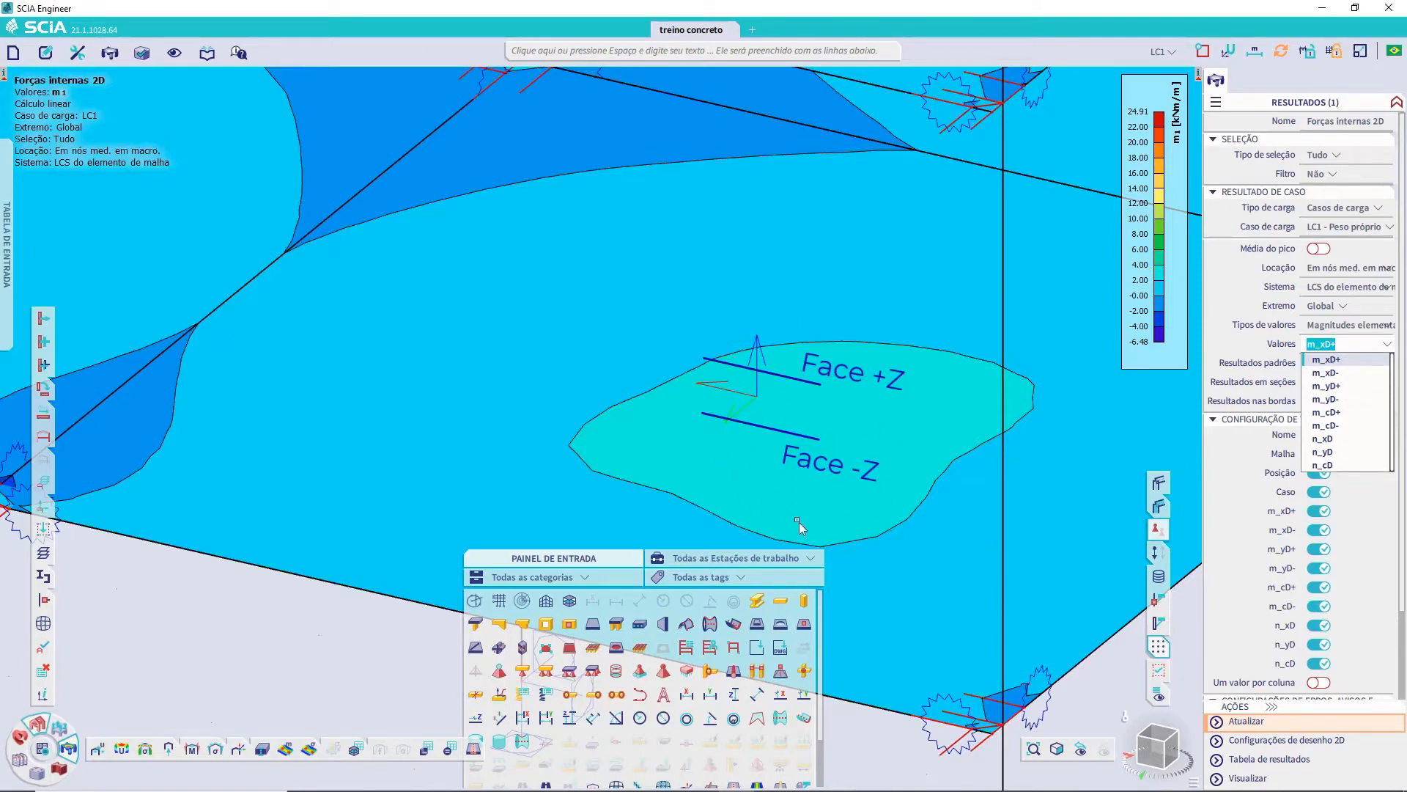
{"action": "left_click", "coordinate": [779, 408]}
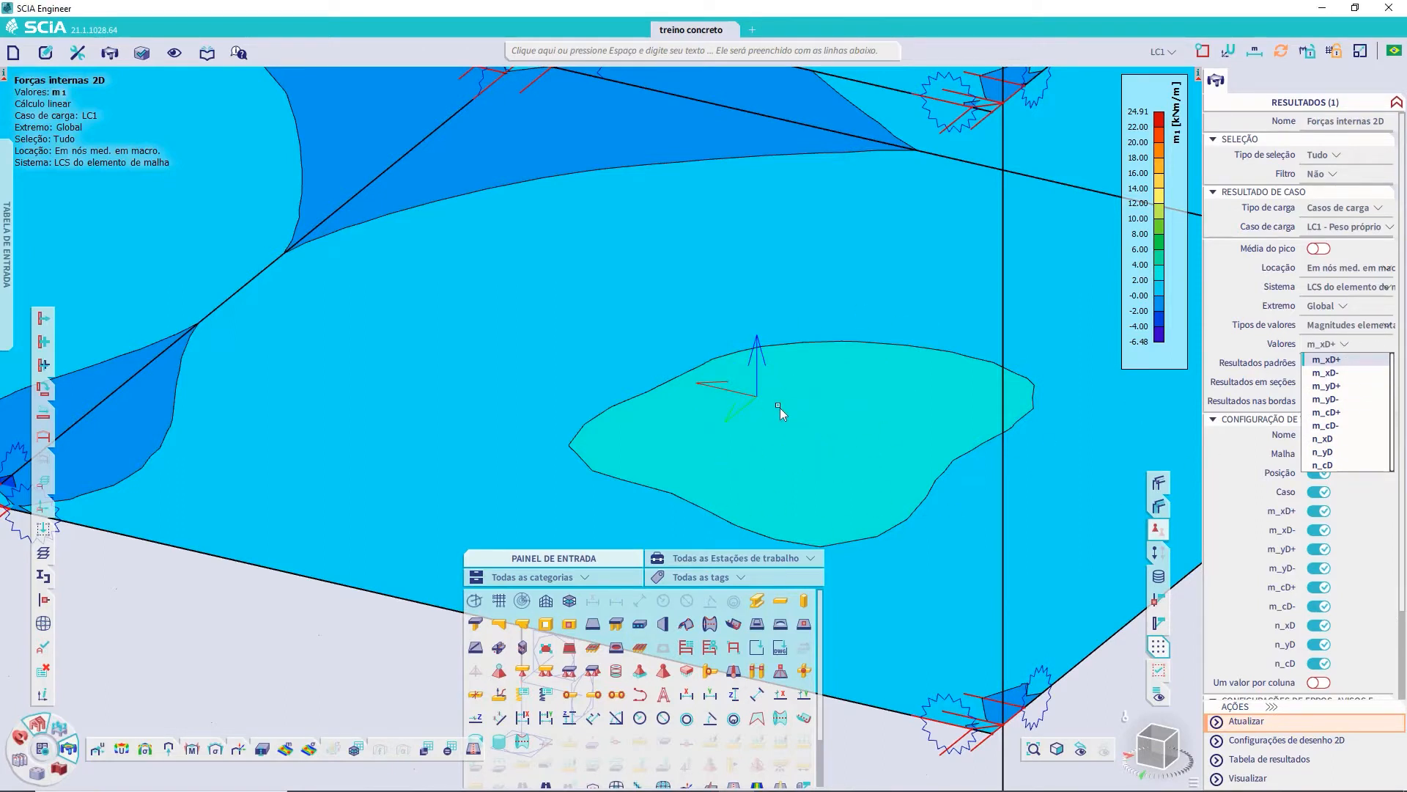
{"action": "scroll", "coordinate": [780, 407], "scroll_direction": "down", "scroll_amount": 5}
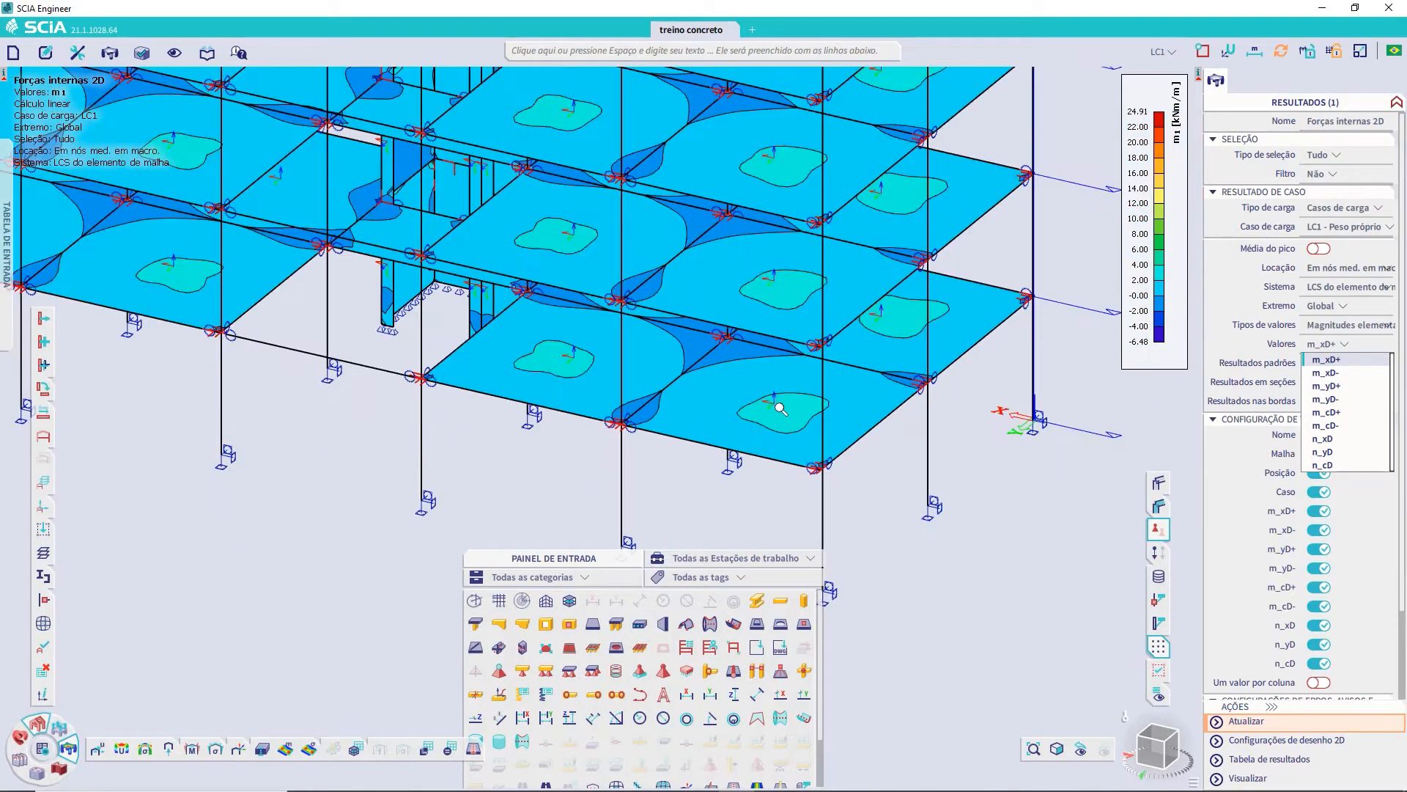
{"action": "scroll", "coordinate": [477, 301], "scroll_direction": "up", "scroll_amount": 5}
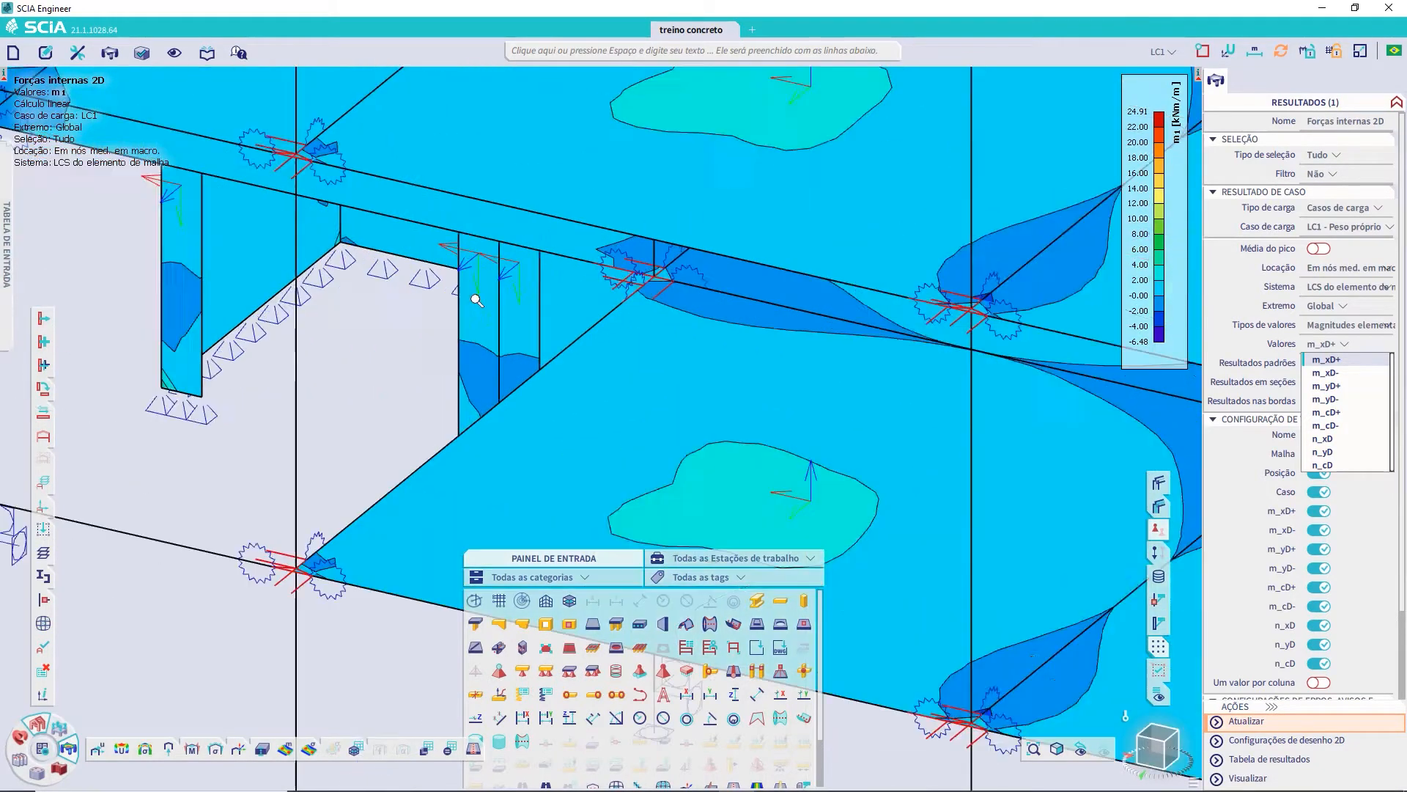
{"action": "scroll", "coordinate": [477, 300], "scroll_direction": "up", "scroll_amount": 2}
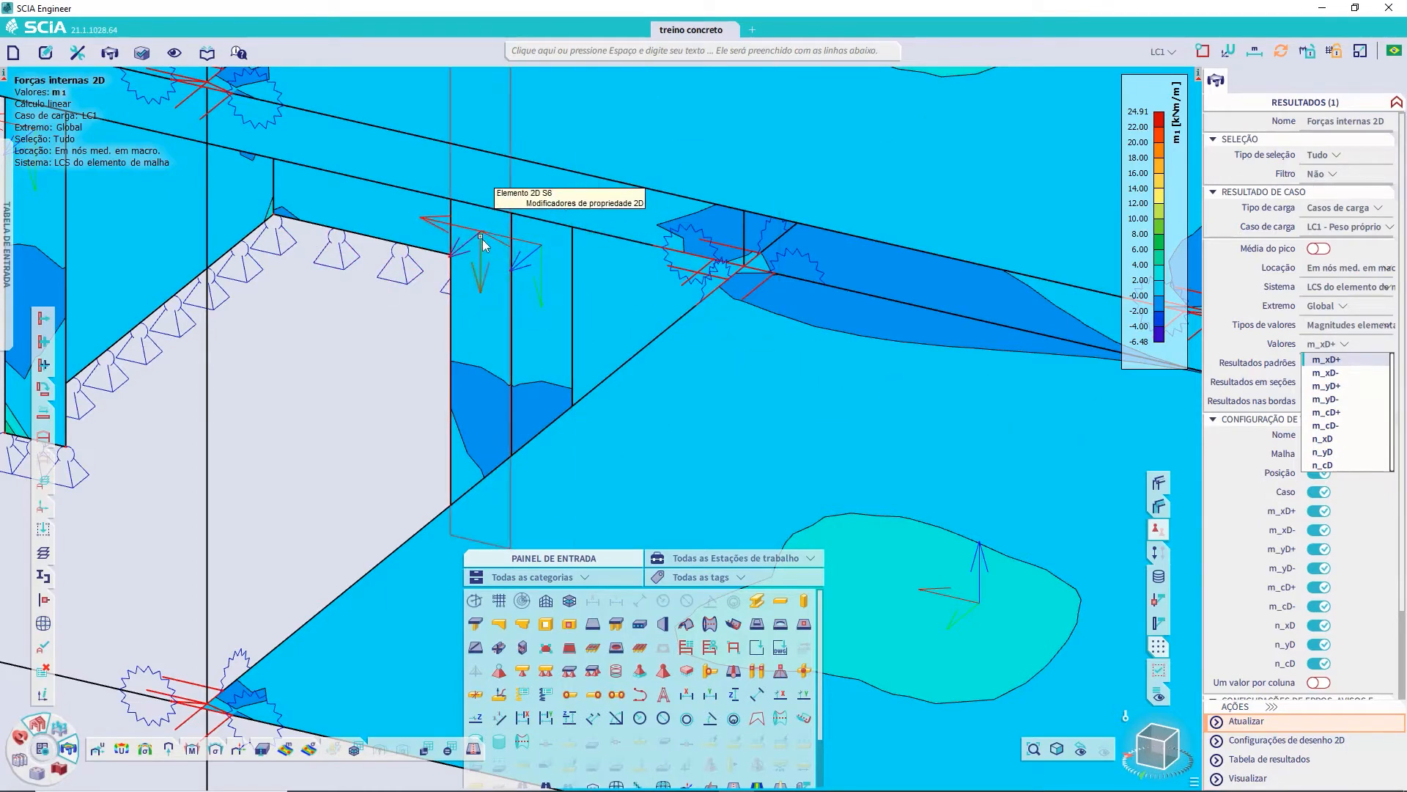
{"action": "scroll", "coordinate": [482, 239], "scroll_direction": "down", "scroll_amount": 5}
{"action": "middle_click_drag", "start_coordinate": [684, 385], "coordinate": [406, 382]}
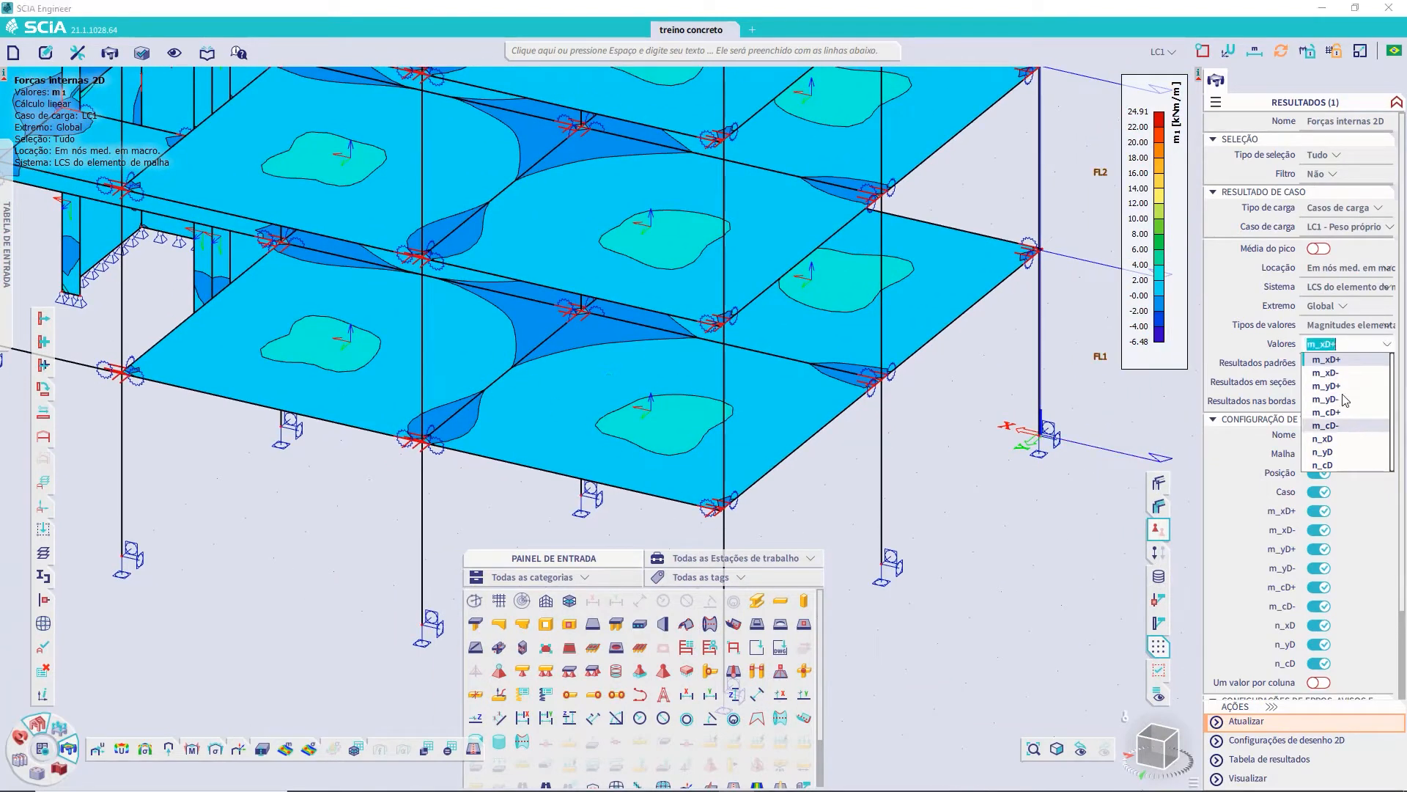
{"action": "scroll", "coordinate": [667, 429], "scroll_direction": "up", "scroll_amount": 3}
{"action": "left_click", "coordinate": [1375, 346]}
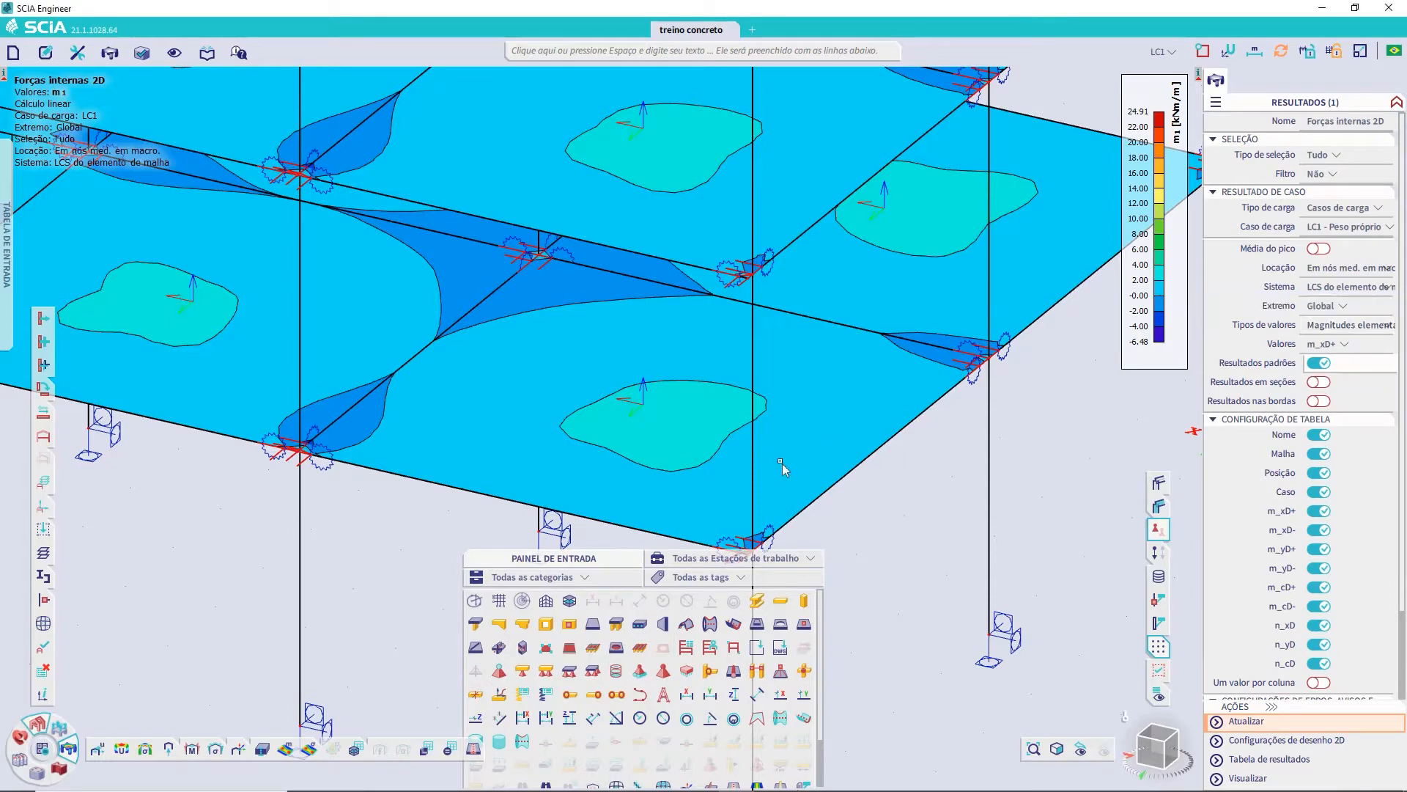
- Switch the results to Deslocamento 2D and set the displayed value to the vertical displacement u_z
{"action": "left_click", "coordinate": [310, 748]}
{"action": "left_click", "coordinate": [317, 740]}
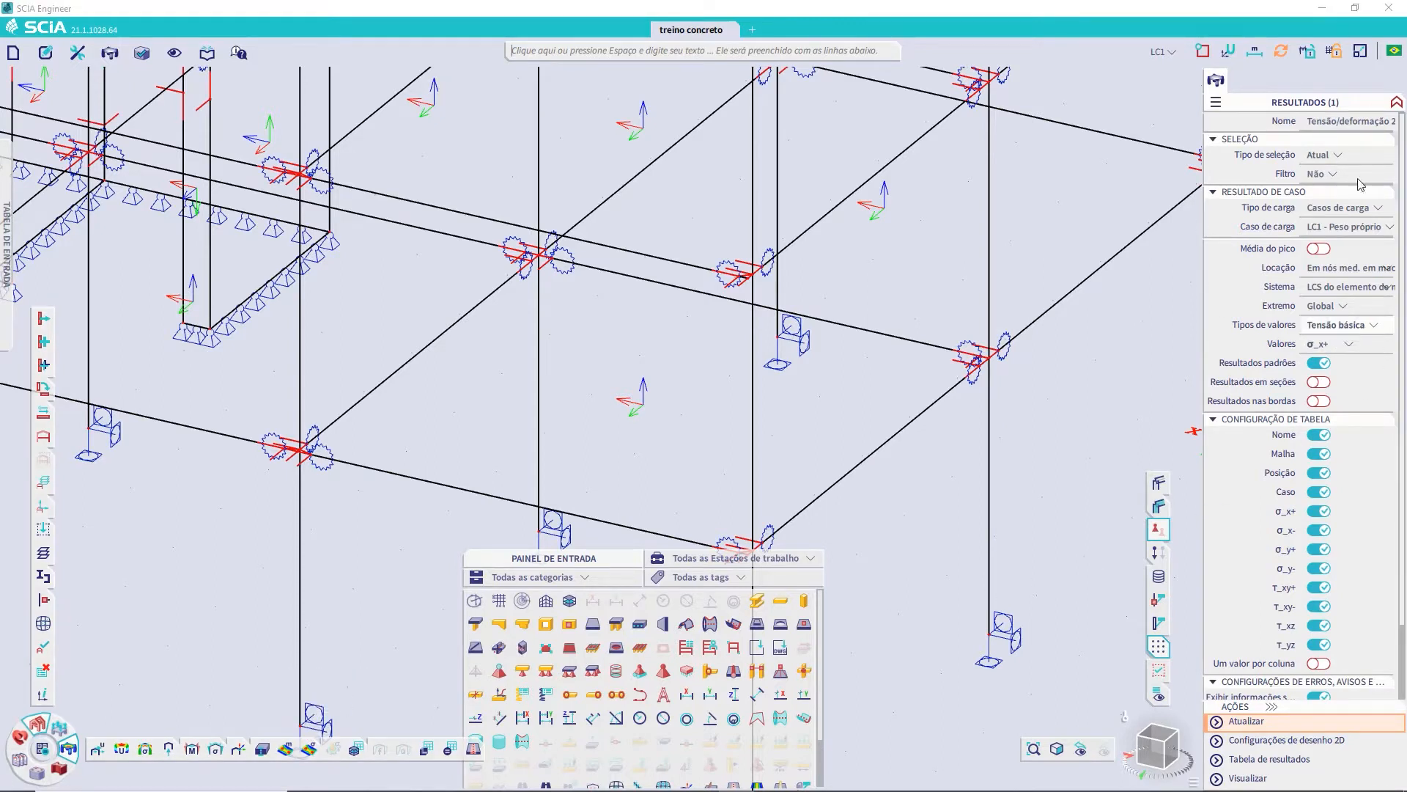
{"action": "left_click", "coordinate": [327, 735]}
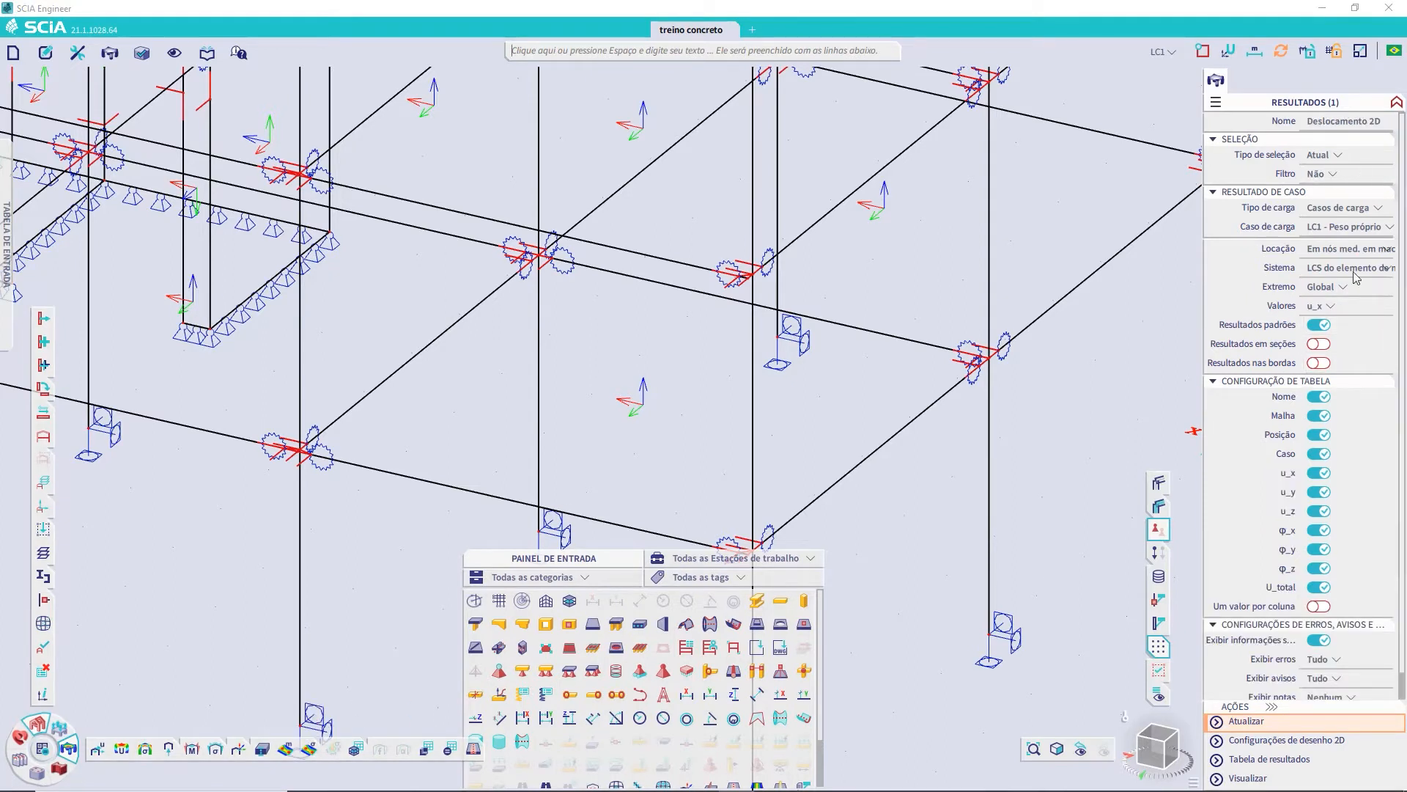
{"action": "left_click", "coordinate": [1347, 309]}
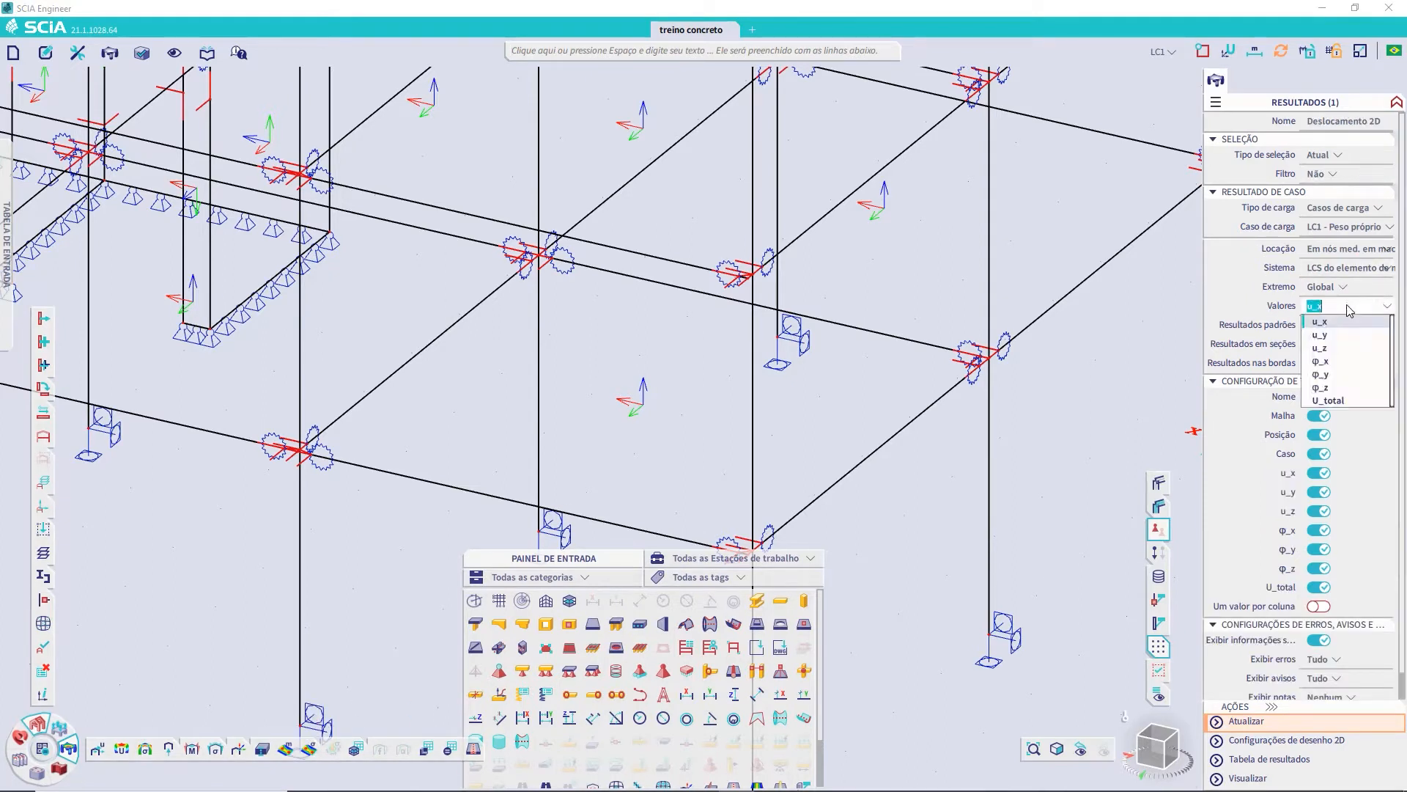
{"action": "left_click", "coordinate": [1333, 349]}
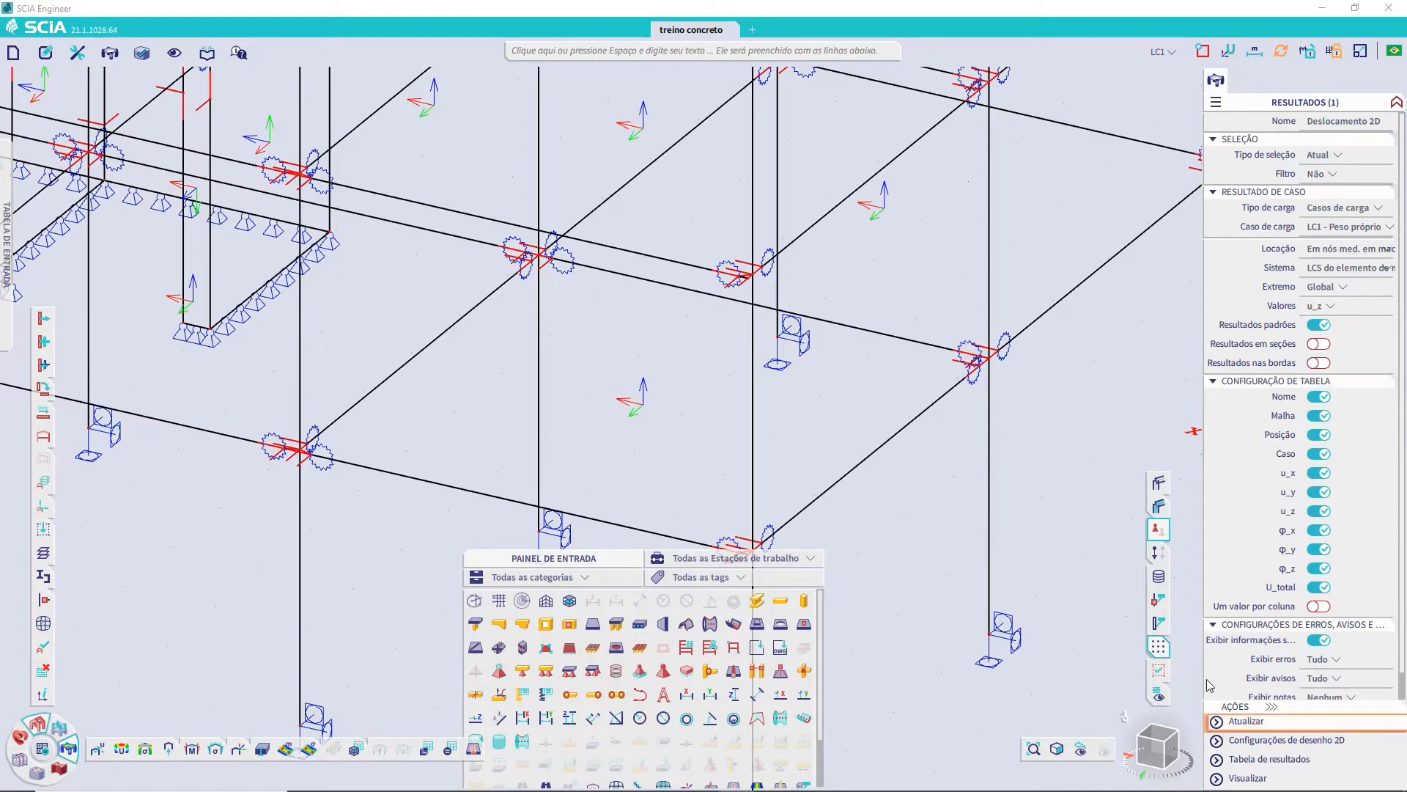
{"action": "left_click", "coordinate": [1265, 722]}
{"action": "left_click", "coordinate": [733, 456]}
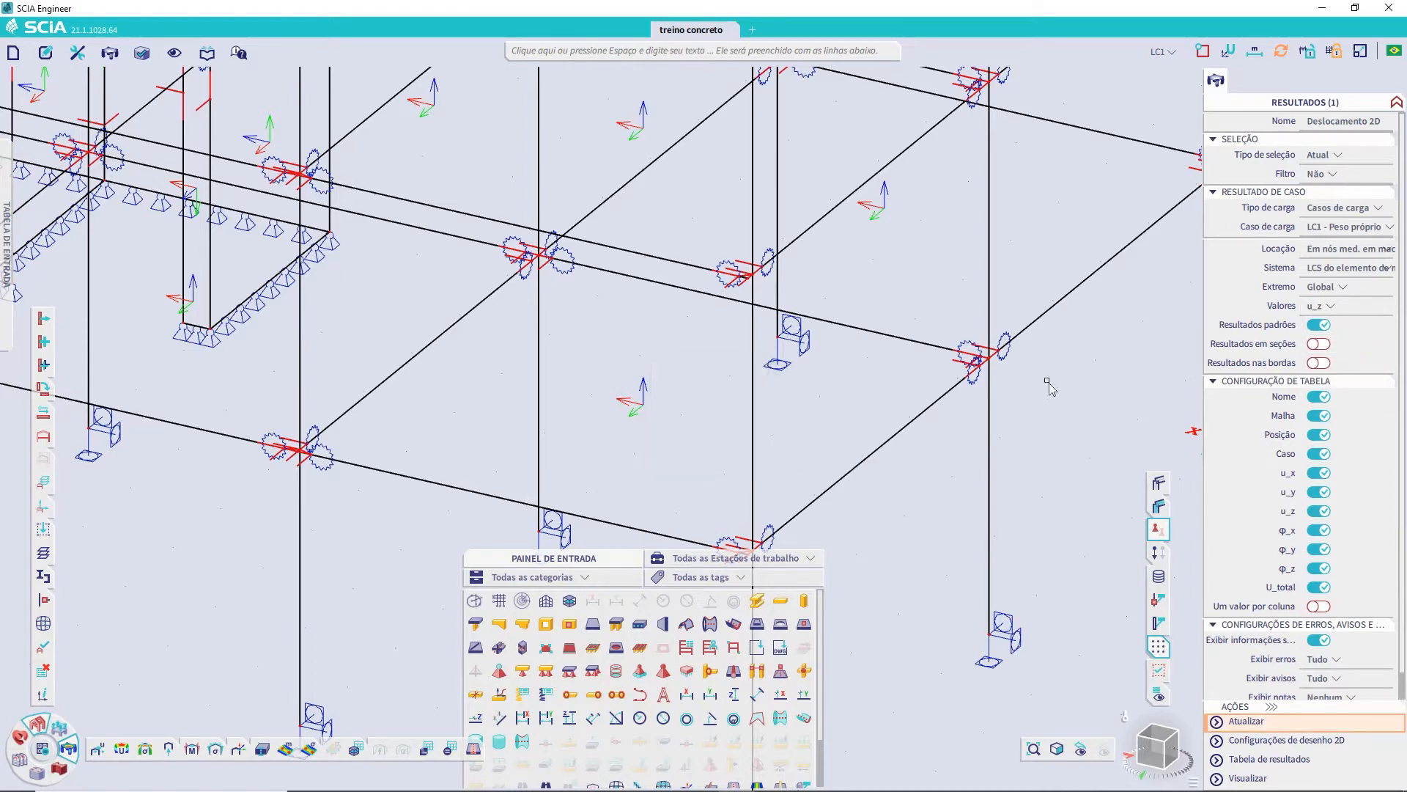
- Set the displacement result's selection type to Tudo and refresh the u_z contours on all slabs
{"action": "left_click", "coordinate": [1331, 154]}
{"action": "left_click", "coordinate": [1334, 173]}
{"action": "left_click", "coordinate": [1246, 721]}
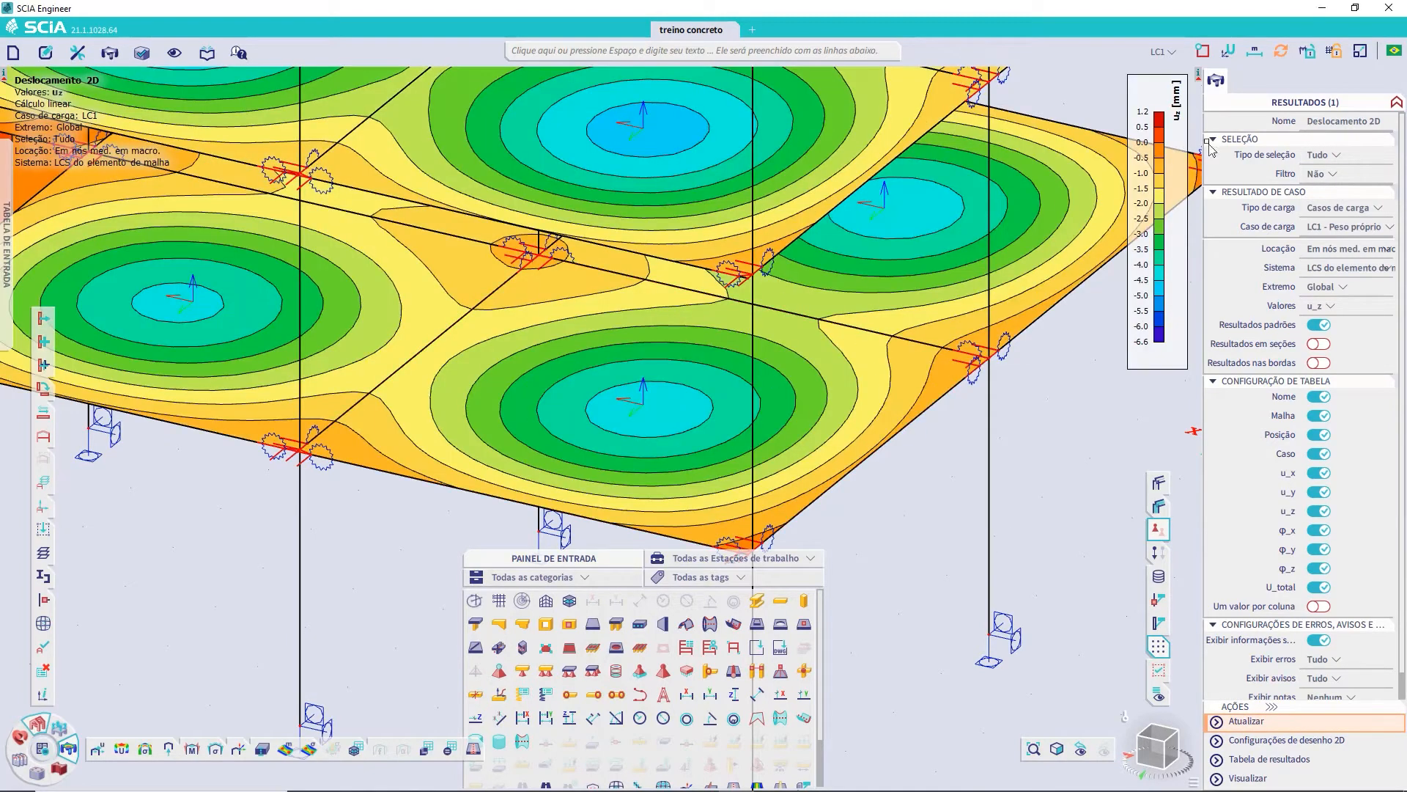
- Set the 2D displacement result's load type to Combinações with the ELS-Quase (auto) combination and refresh the contours
{"action": "left_click", "coordinate": [1383, 211]}
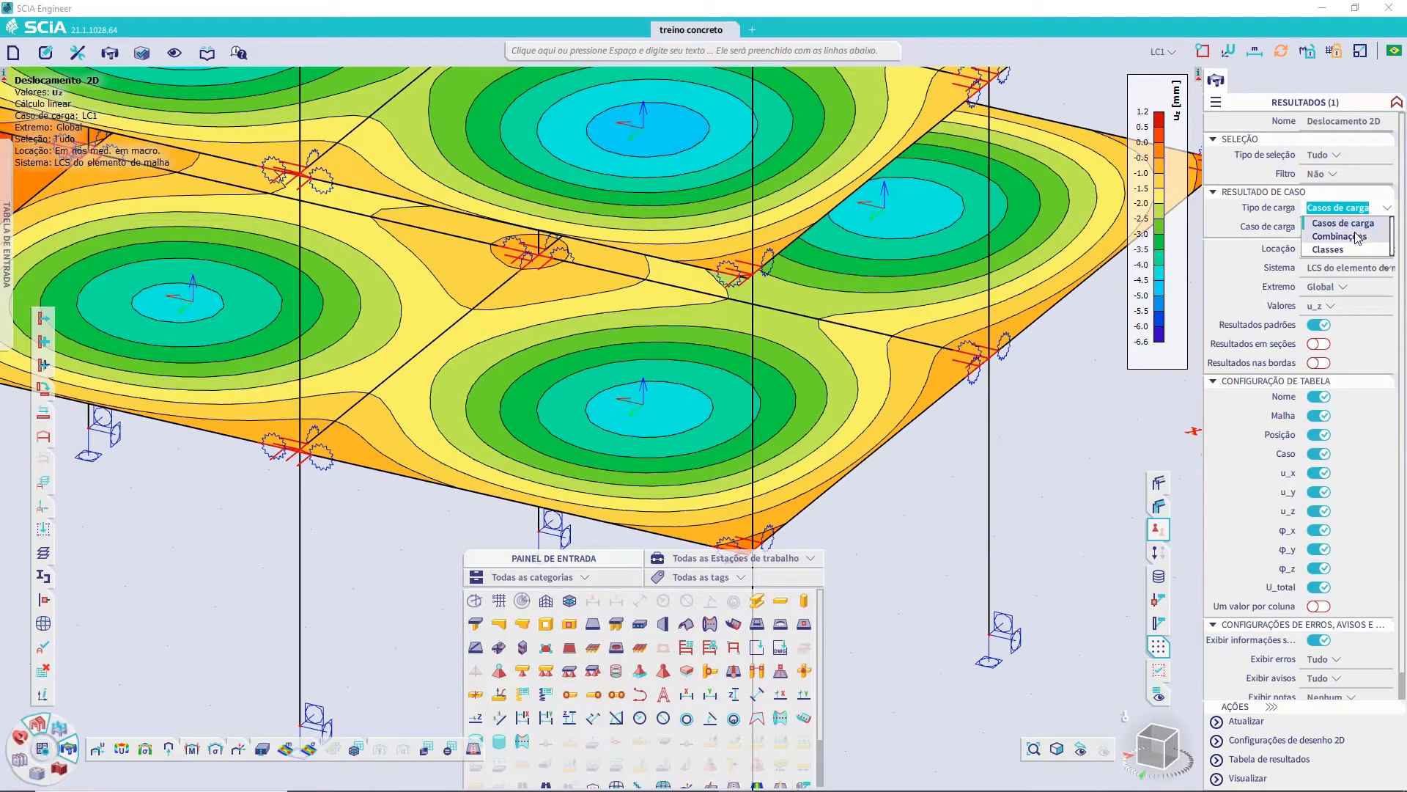
{"action": "left_click", "coordinate": [1358, 239]}
{"action": "left_click", "coordinate": [1381, 227]}
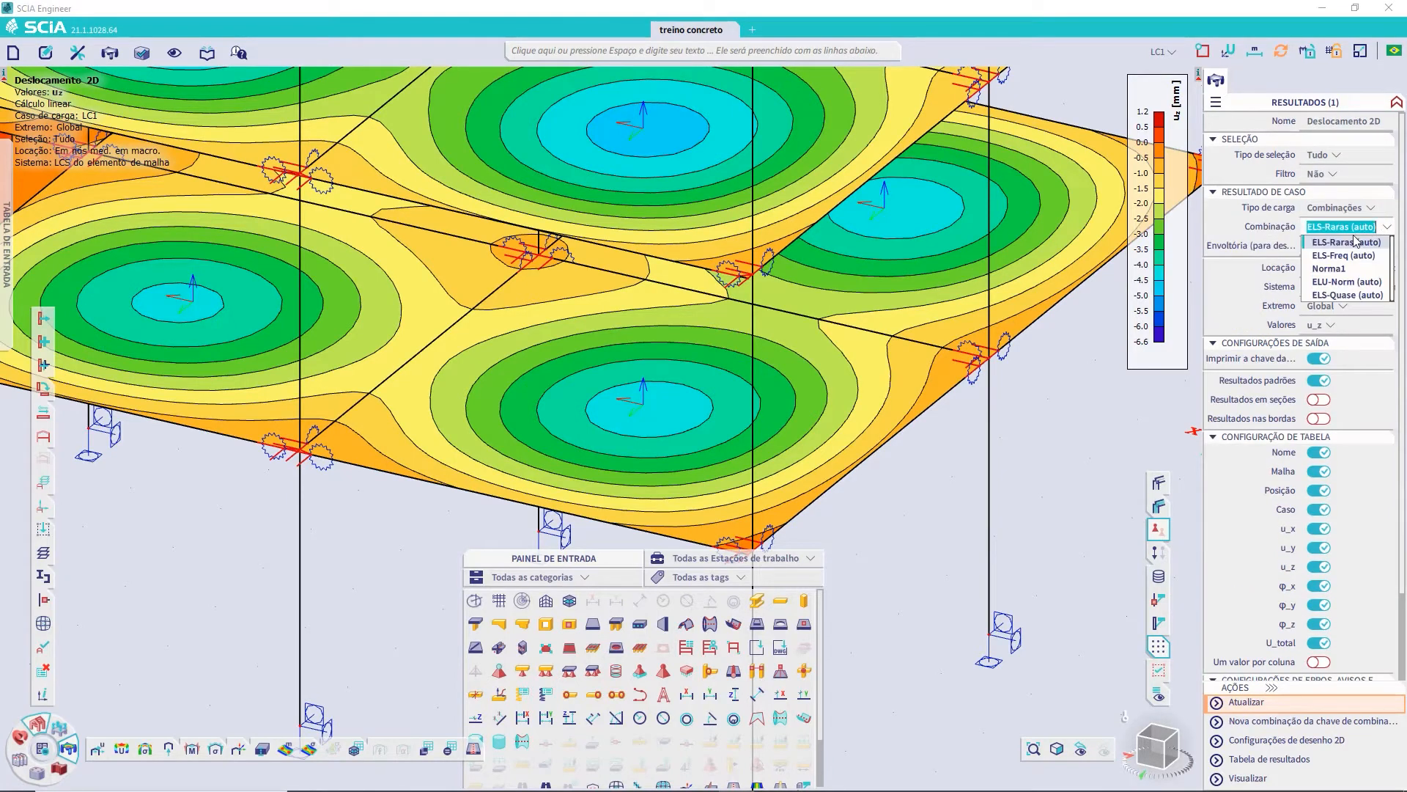
{"action": "left_click", "coordinate": [1336, 295]}
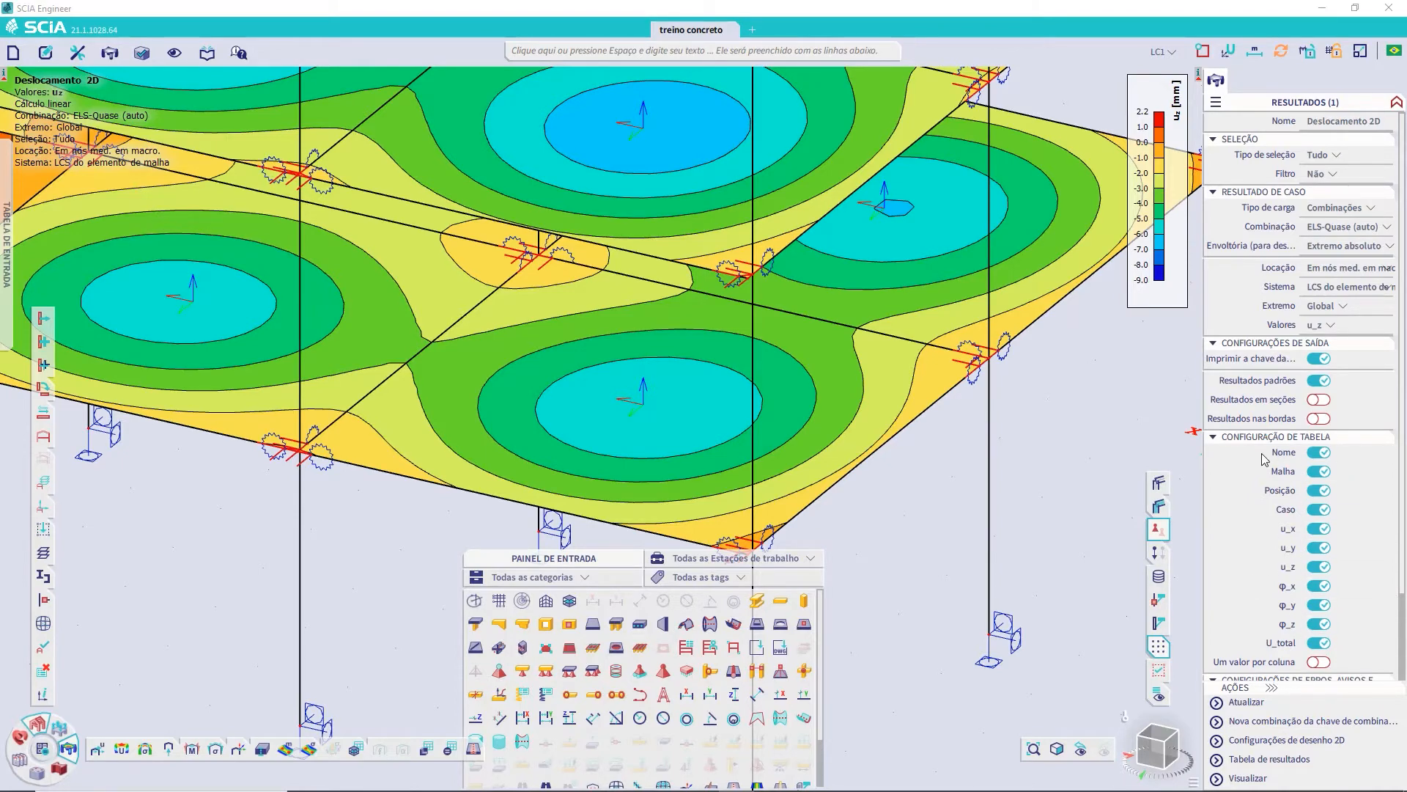
- Enable results on edges (Resultados nas bordas) for the 2D displacement
{"action": "scroll", "coordinate": [903, 497], "scroll_direction": "down", "scroll_amount": 5}
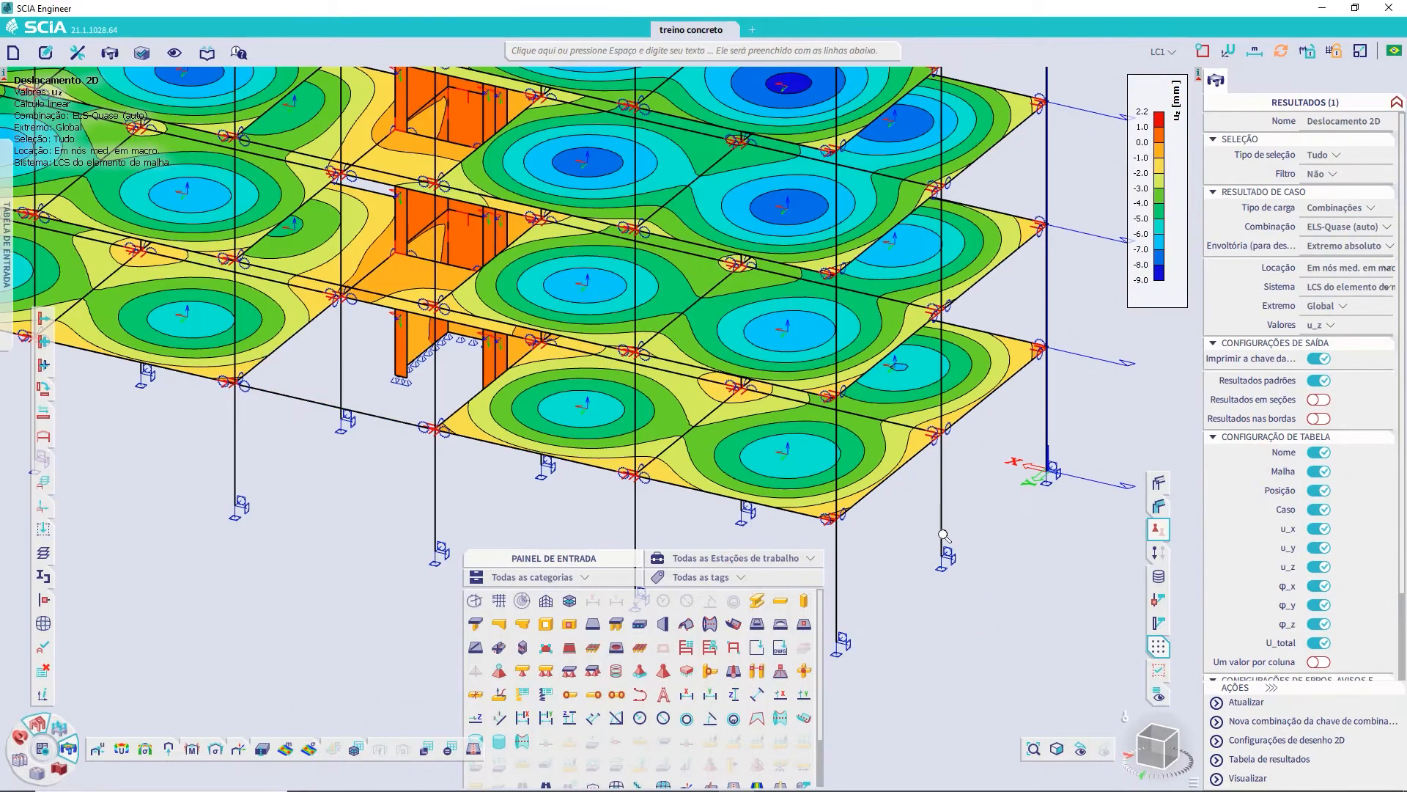
{"action": "middle_click_drag", "start_coordinate": [943, 559], "coordinate": [876, 451]}
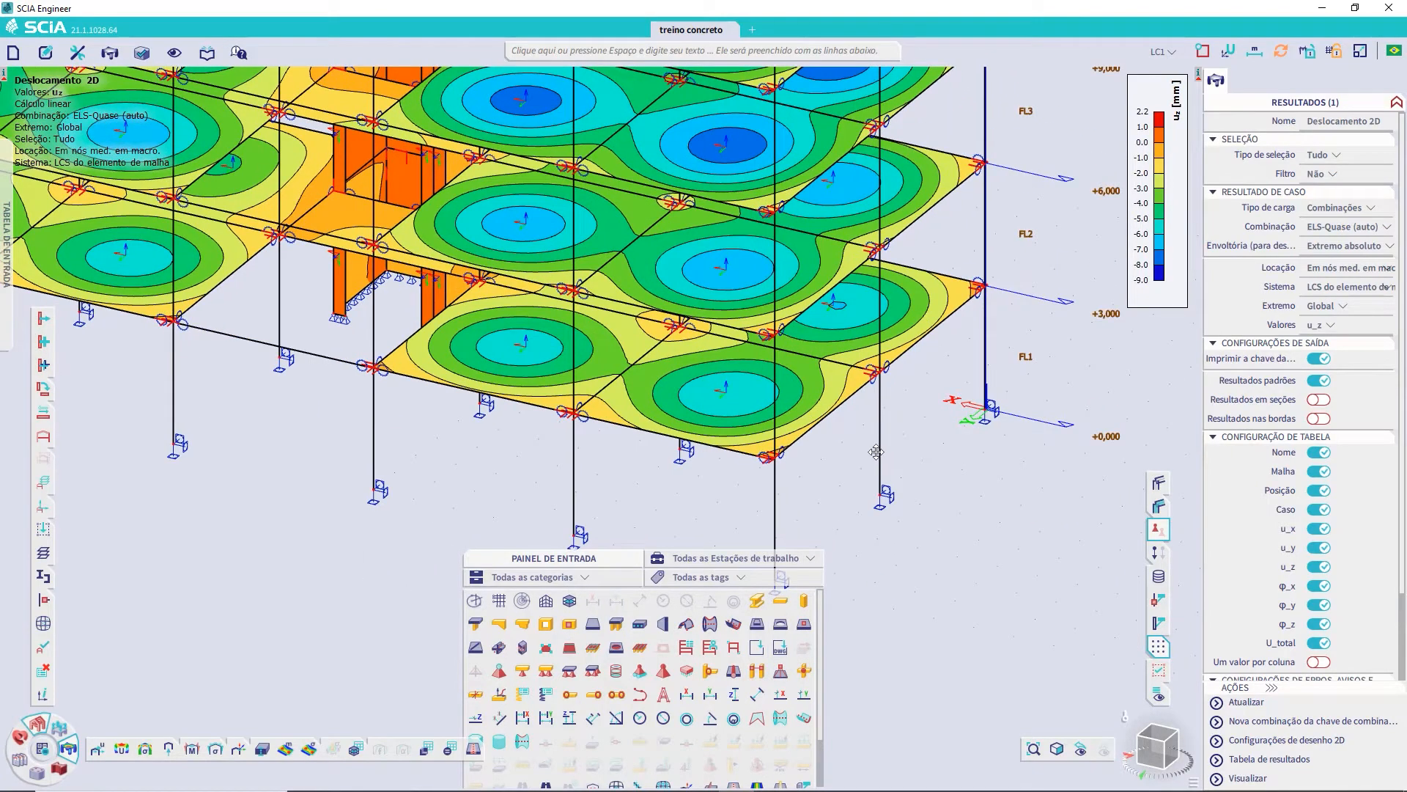
{"action": "left_click", "coordinate": [1322, 420]}
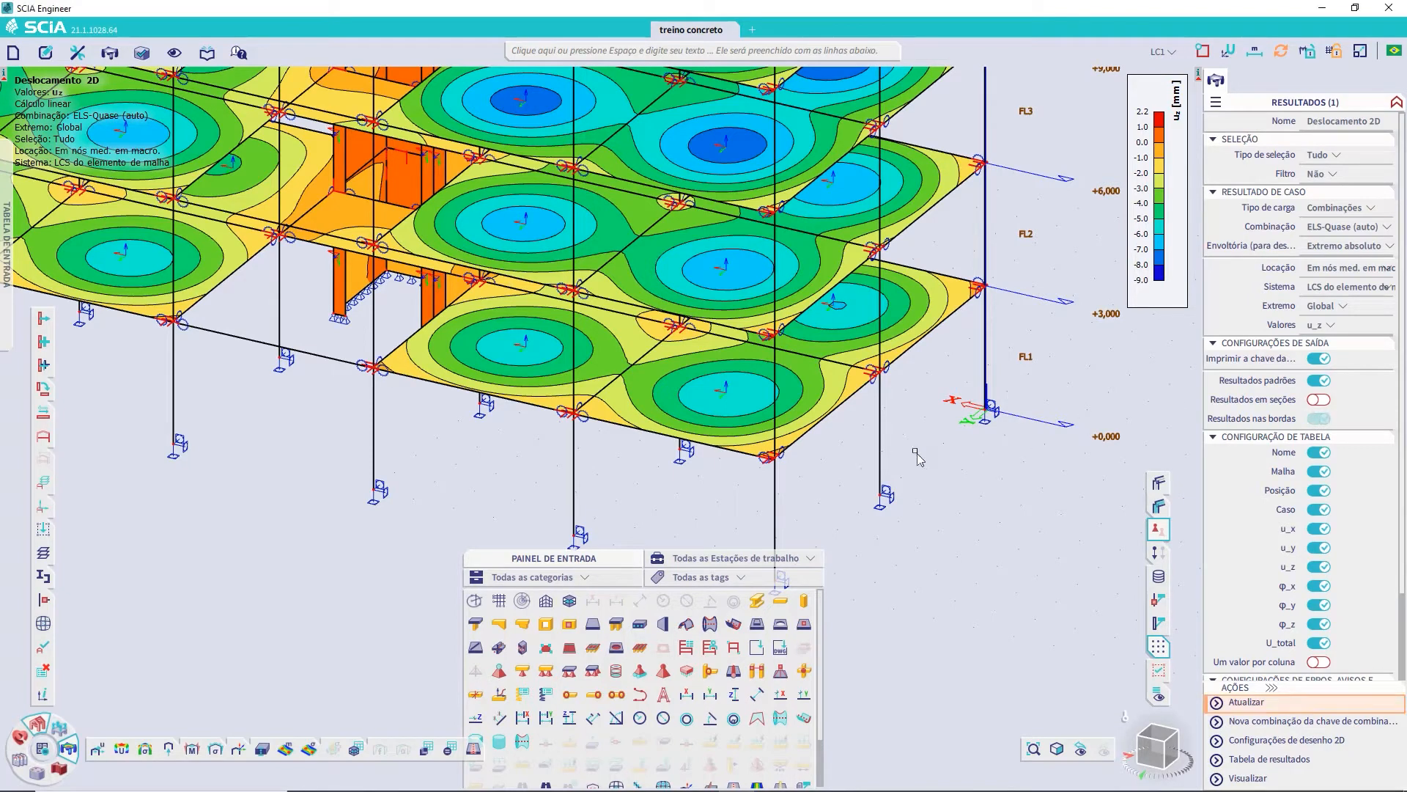
- Select the lowest front corner slab, set the result's selection type to Atual and refresh its u_z displacement
{"action": "scroll", "coordinate": [846, 420], "scroll_direction": "up", "scroll_amount": 3}
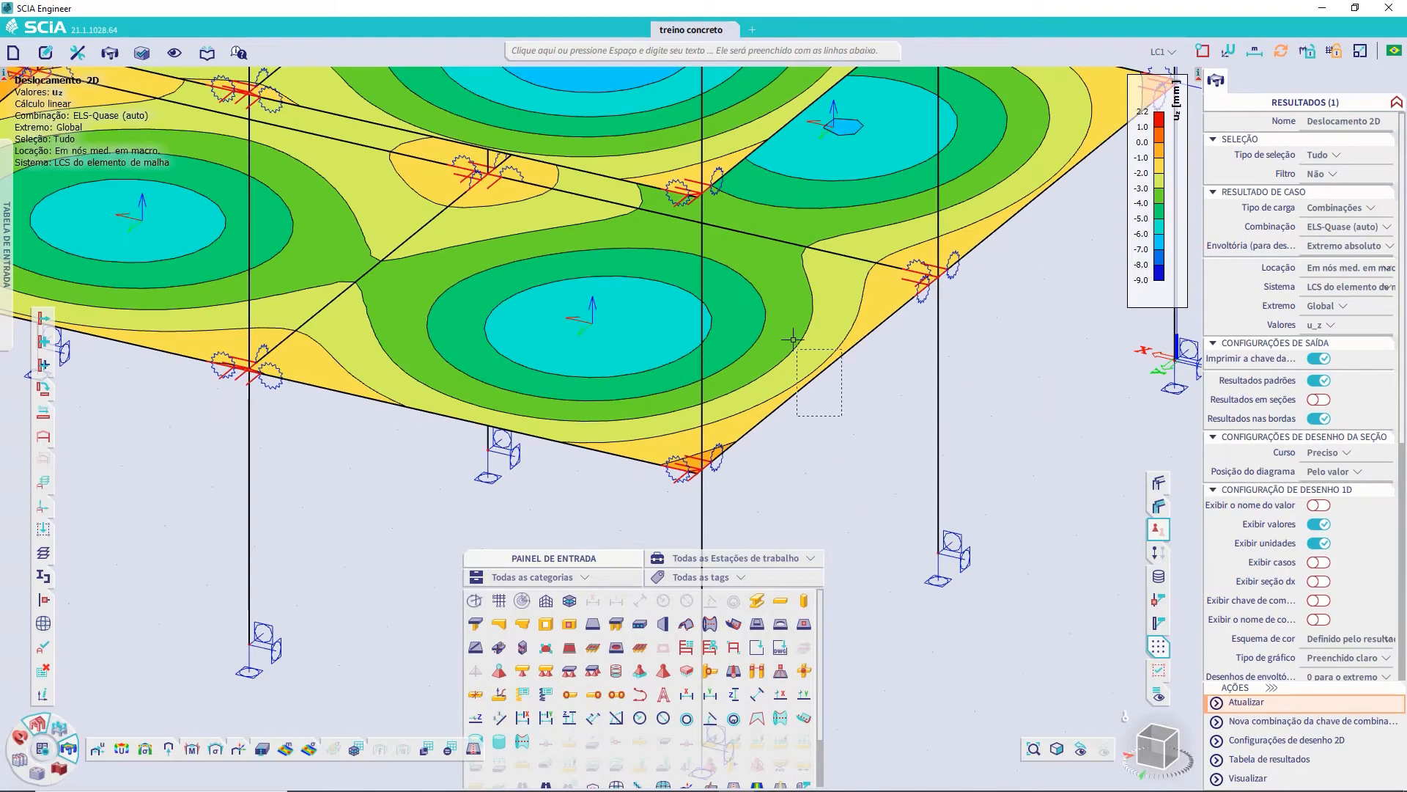
{"action": "left_click", "coordinate": [878, 336]}
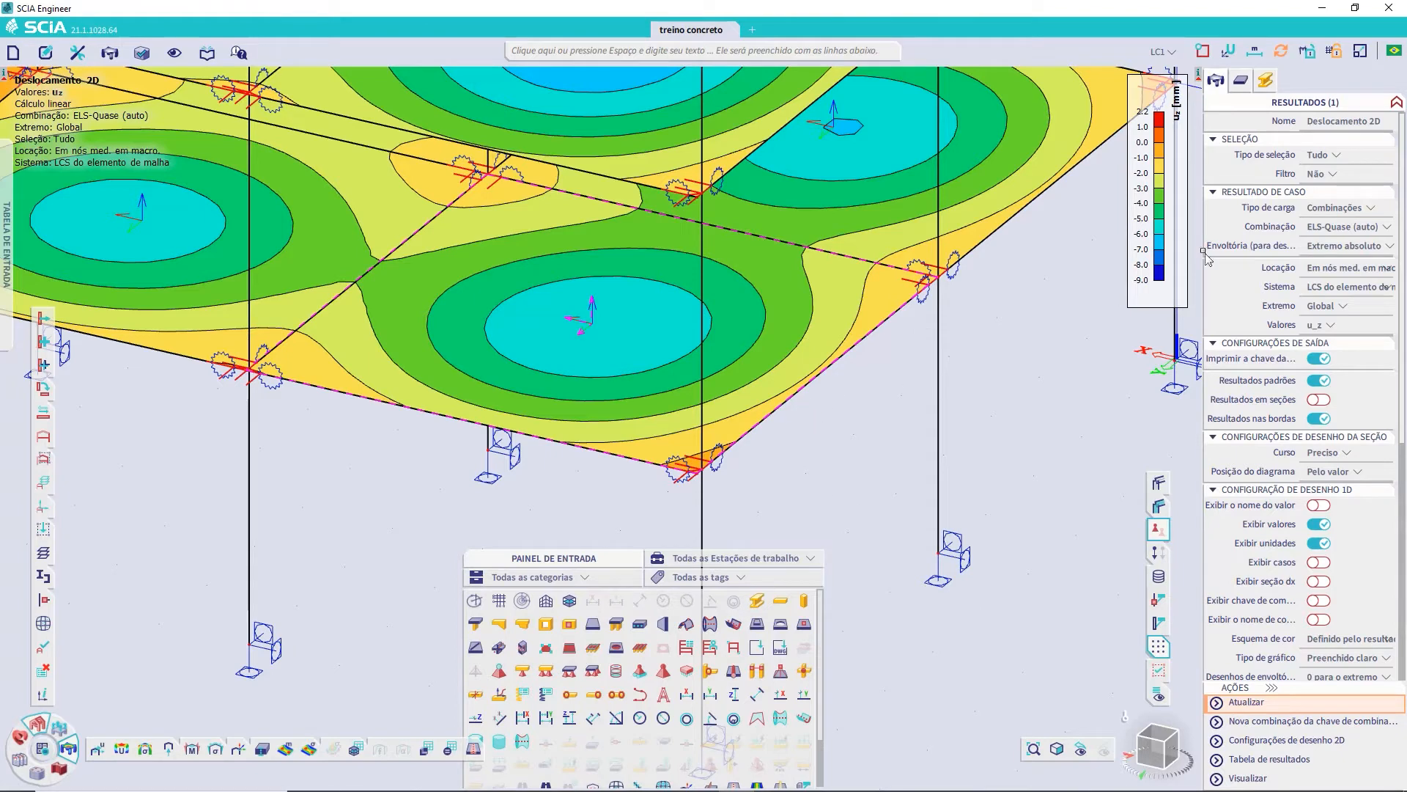
{"action": "left_click", "coordinate": [1331, 156]}
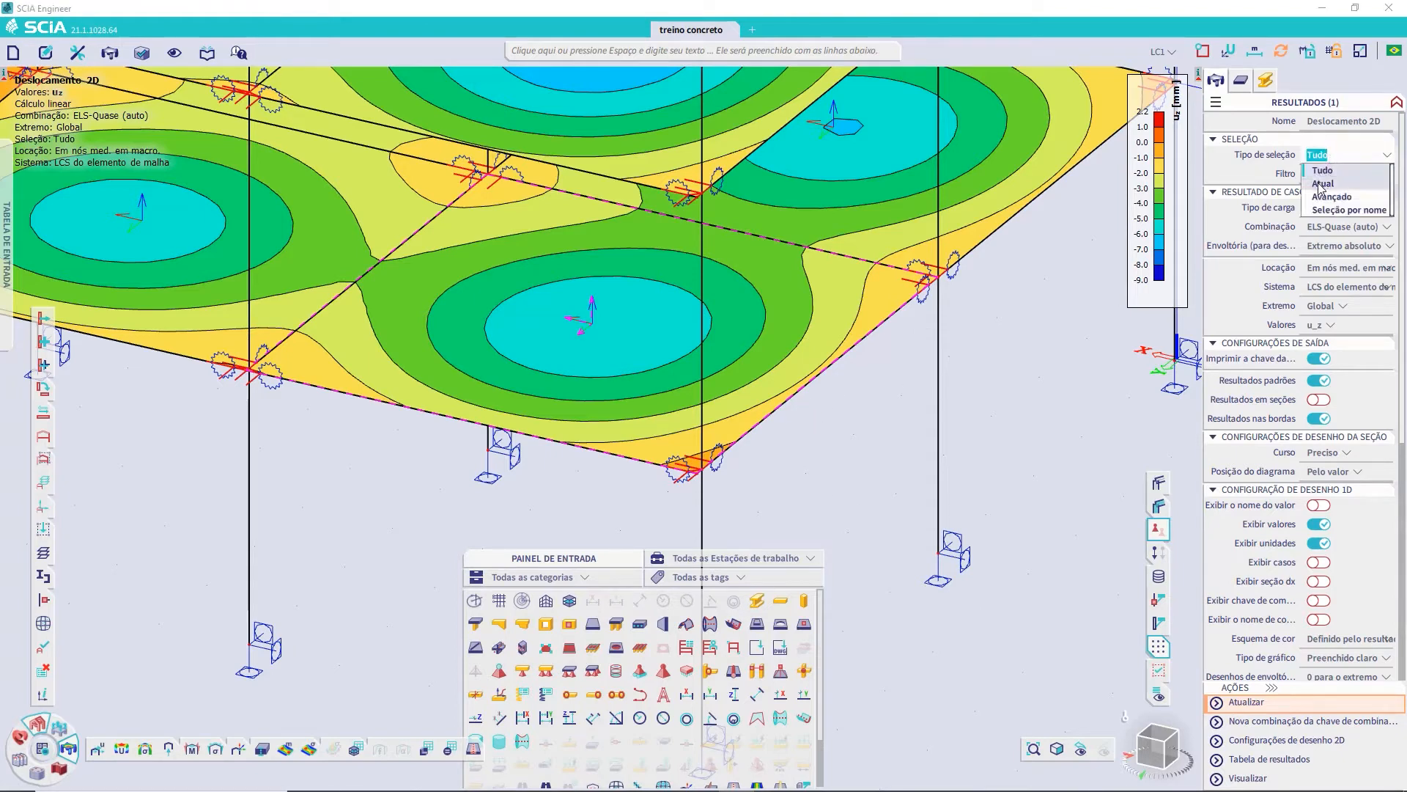
{"action": "left_click", "coordinate": [1321, 183]}
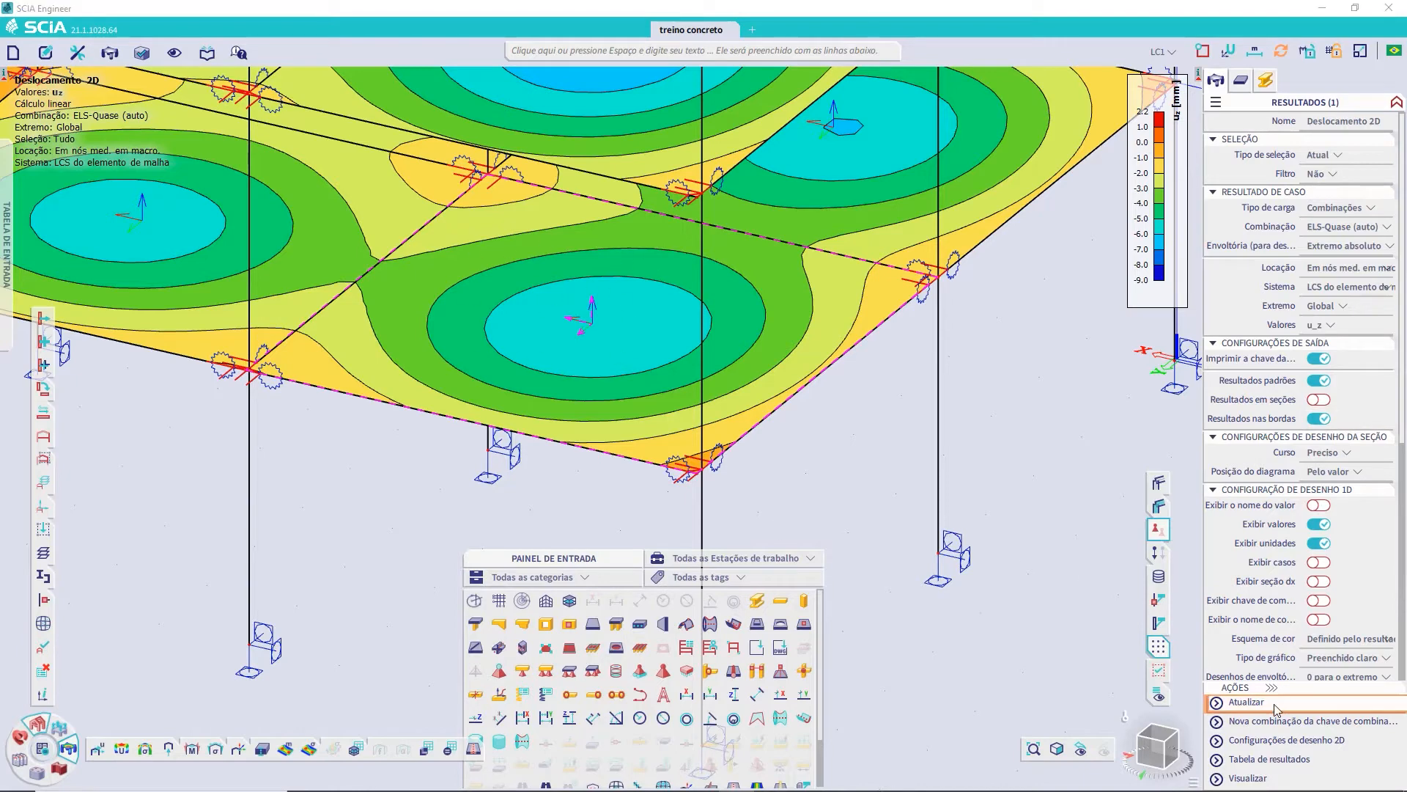
{"action": "left_click", "coordinate": [1246, 702]}
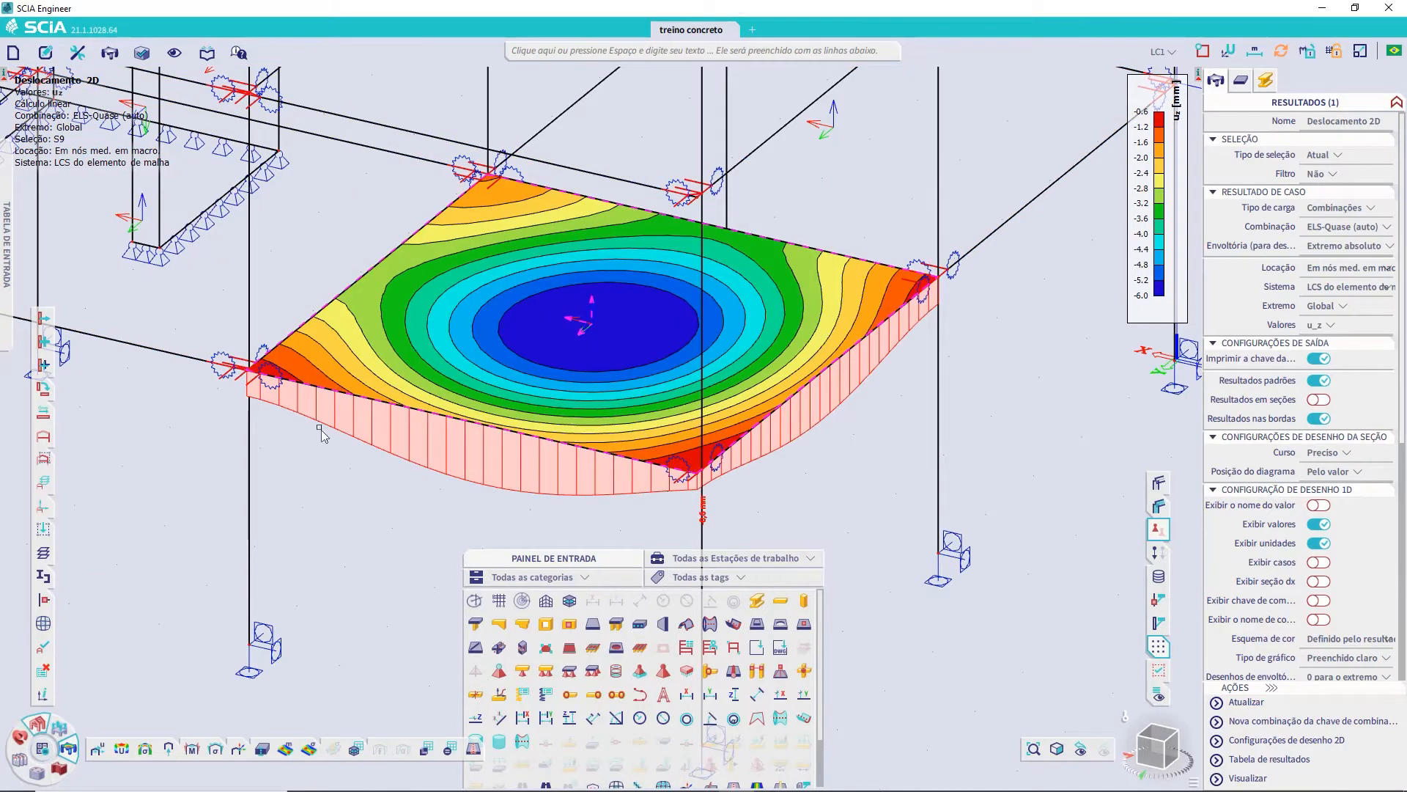
{"action": "mouse_move", "coordinate": [872, 424]}
{"action": "right_mouse_down", "text": "ctrl"}
{"action": "mouse_move", "coordinate": [843, 422]}
{"action": "mouse_move", "coordinate": [866, 419]}
{"action": "right_mouse_up", "text": "ctrl"}
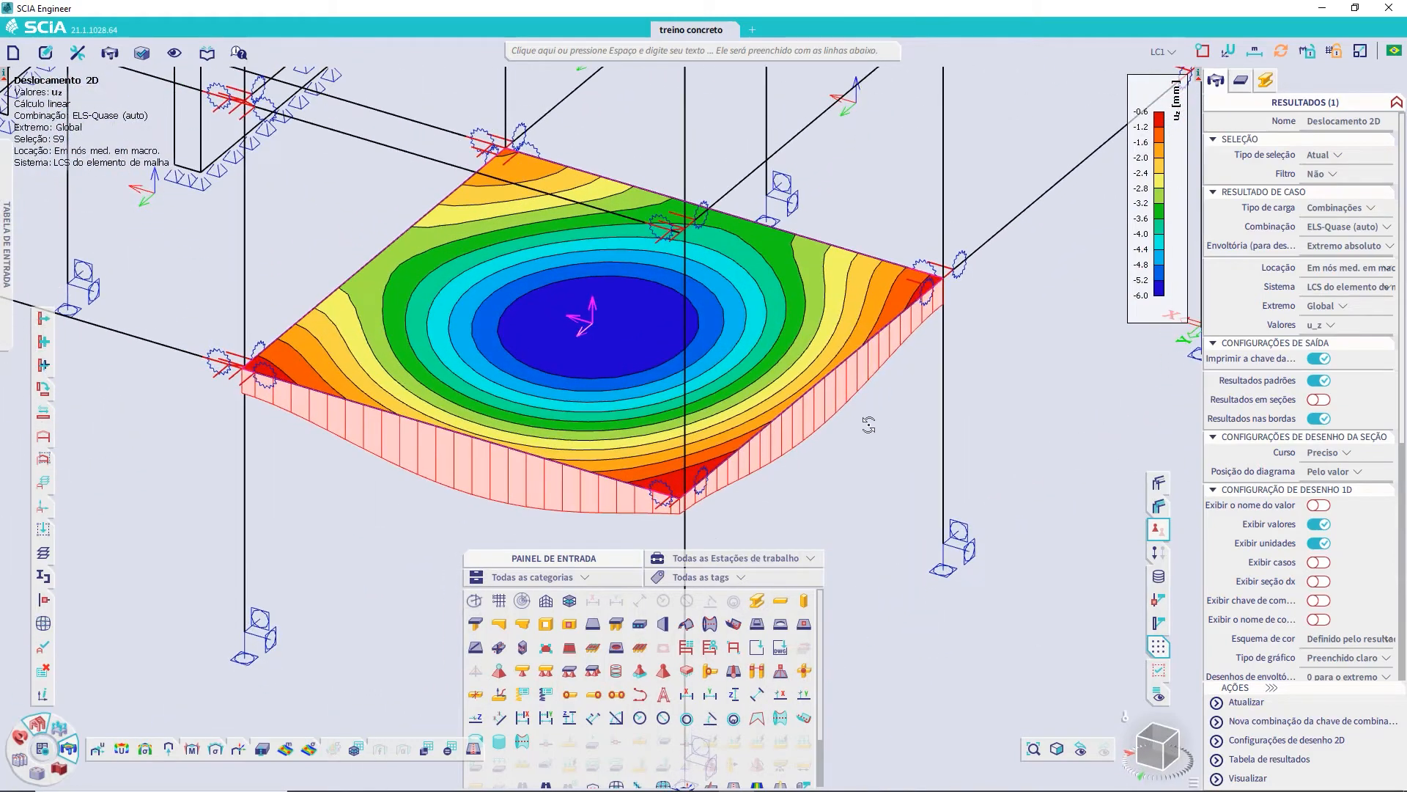
- Add a 2D section (Seção 2D) across the corner slab between the midpoints of two opposite edges
{"action": "scroll", "coordinate": [797, 740], "scroll_direction": "down", "scroll_amount": 3}
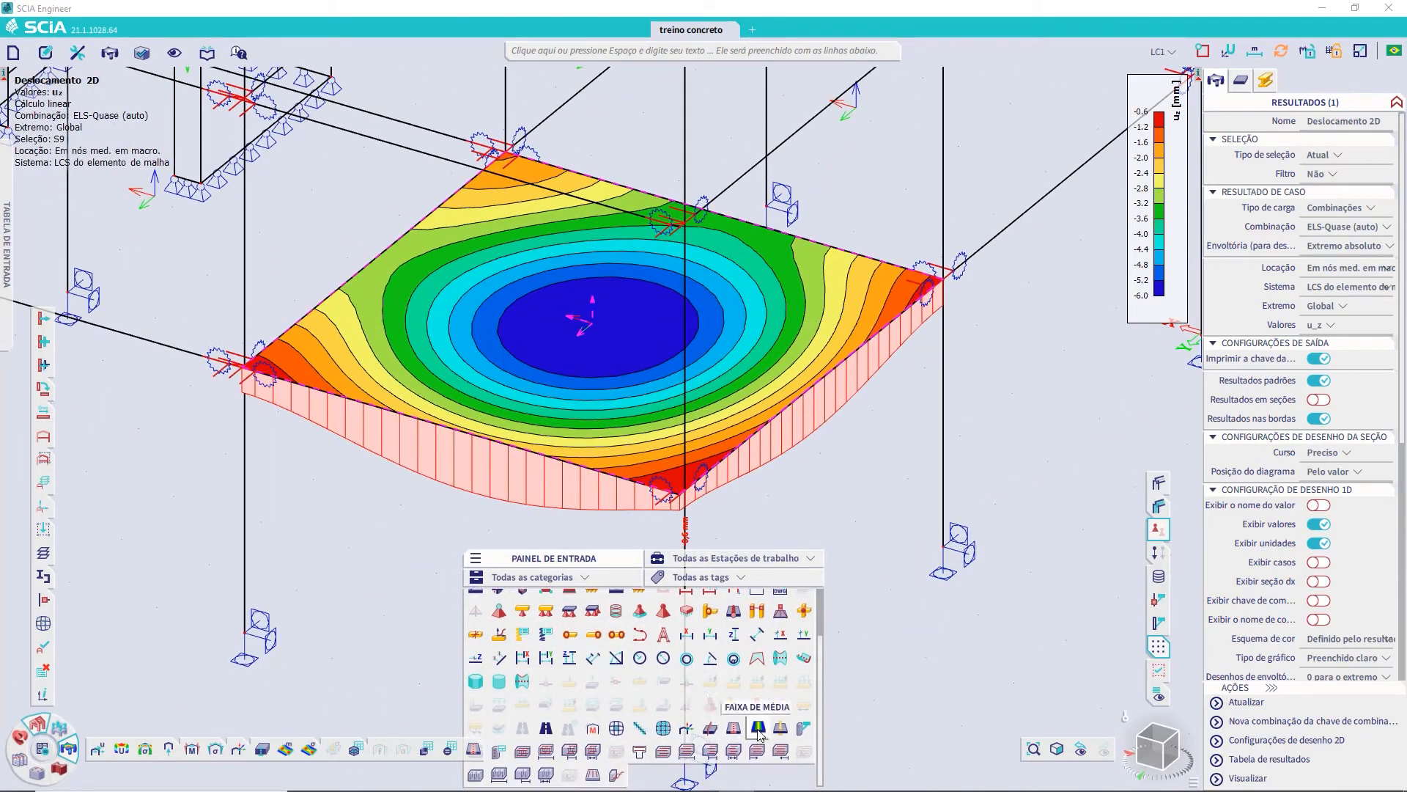
{"action": "left_click", "coordinate": [710, 729]}
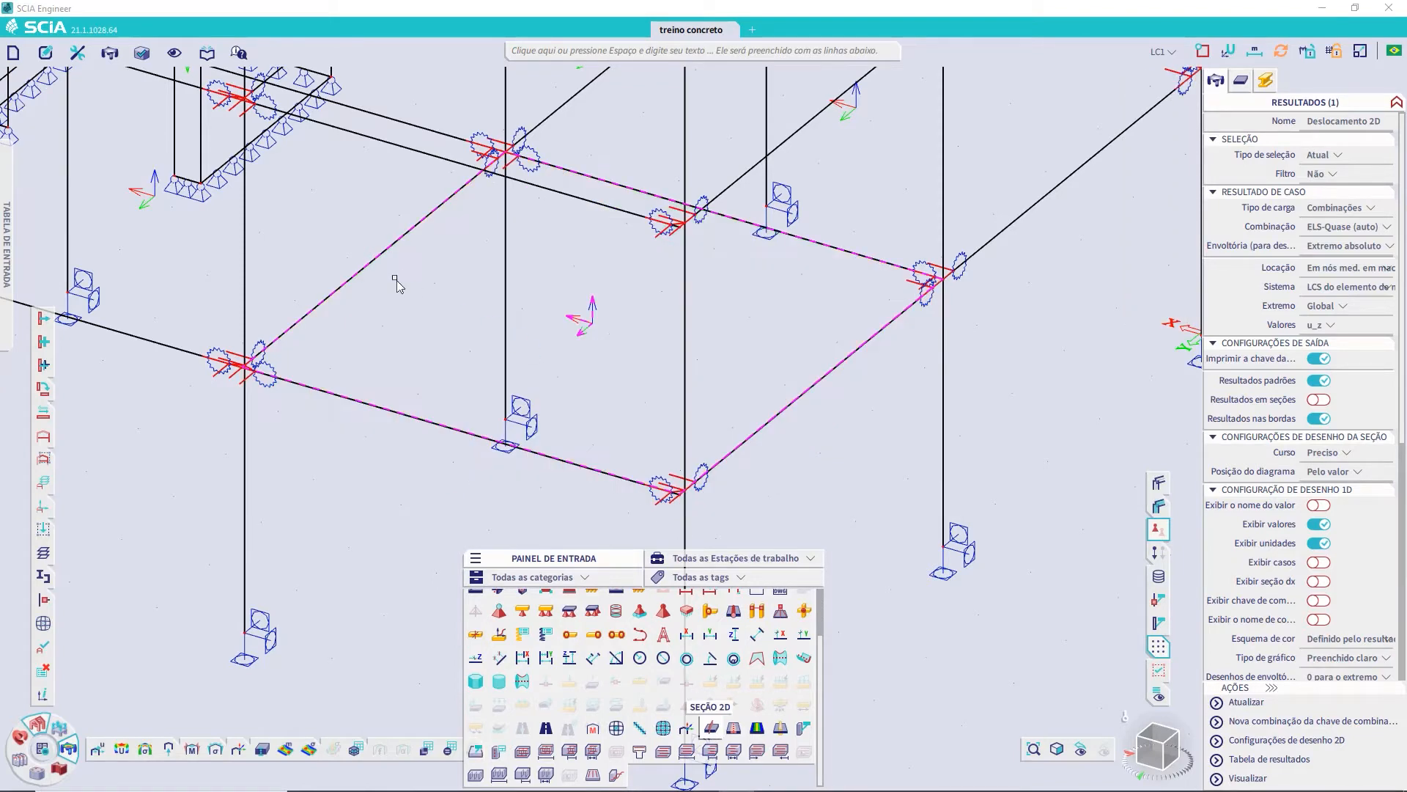
{"action": "left_click", "coordinate": [888, 592]}
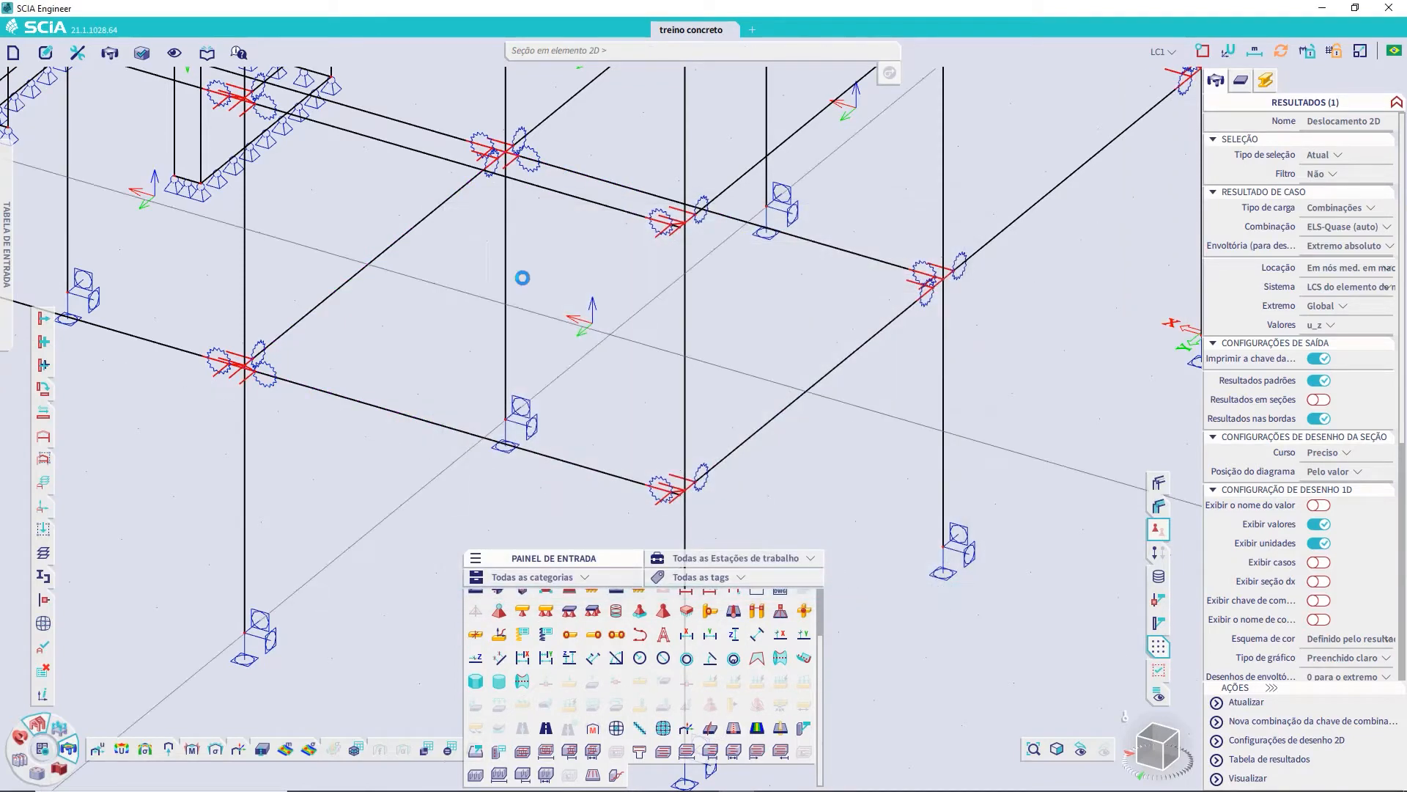
{"action": "left_click", "coordinate": [373, 258]}
{"action": "left_click", "coordinate": [812, 387]}
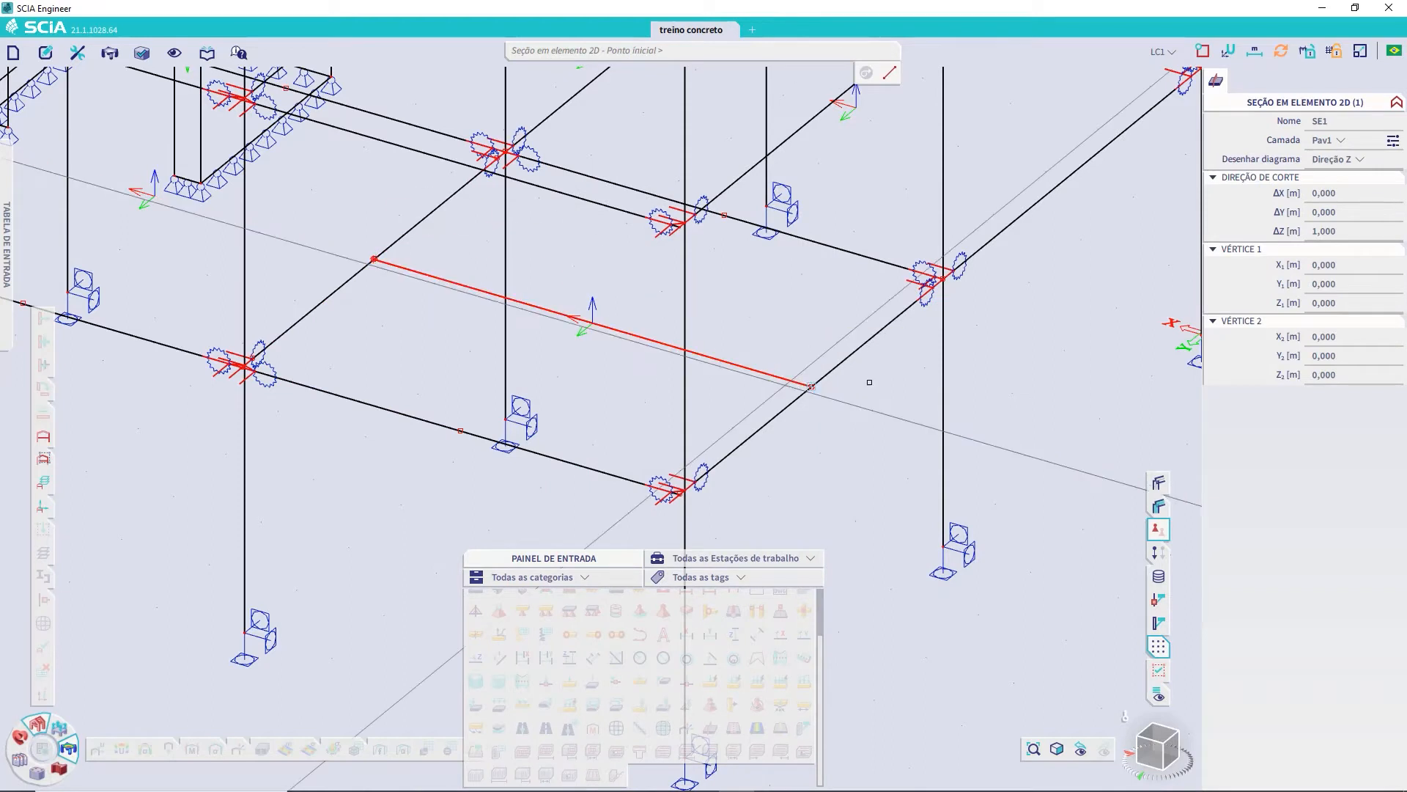
{"action": "key", "text": "Escape"}
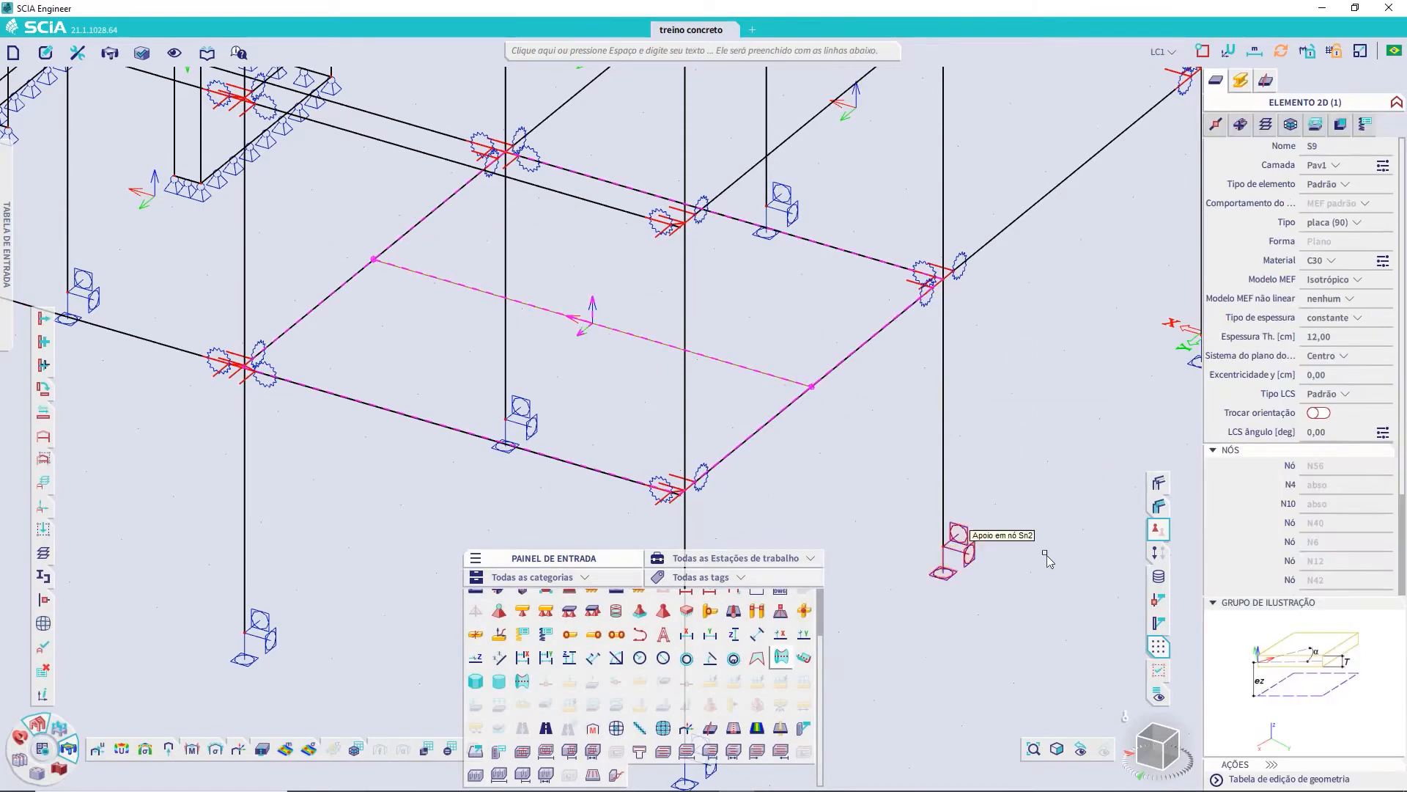
- Enable results in sections (Resultados em seções) for the 2D displacement, refresh, and examine the diagram along the slab's section
{"action": "mouse_move", "coordinate": [310, 750]}
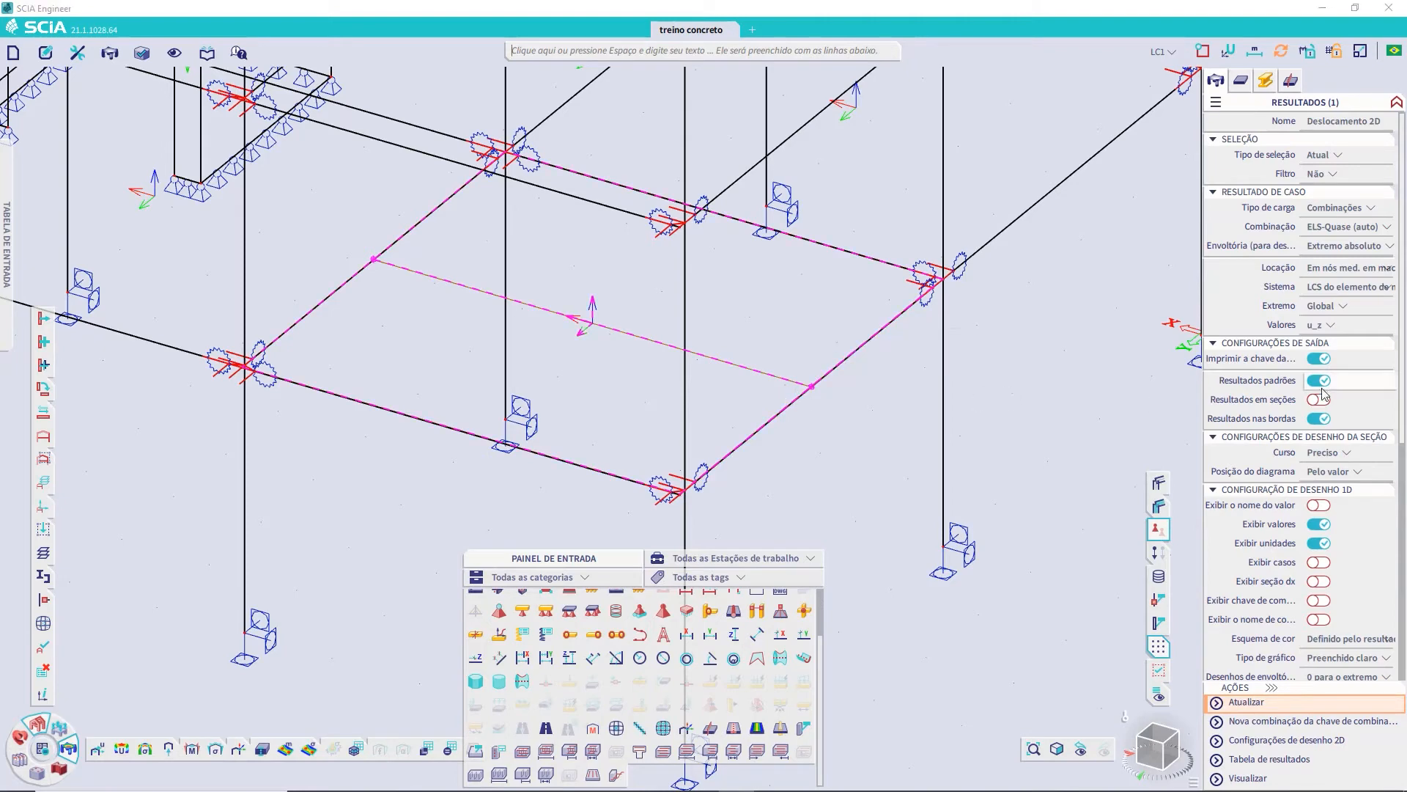
{"action": "left_click", "coordinate": [1317, 400]}
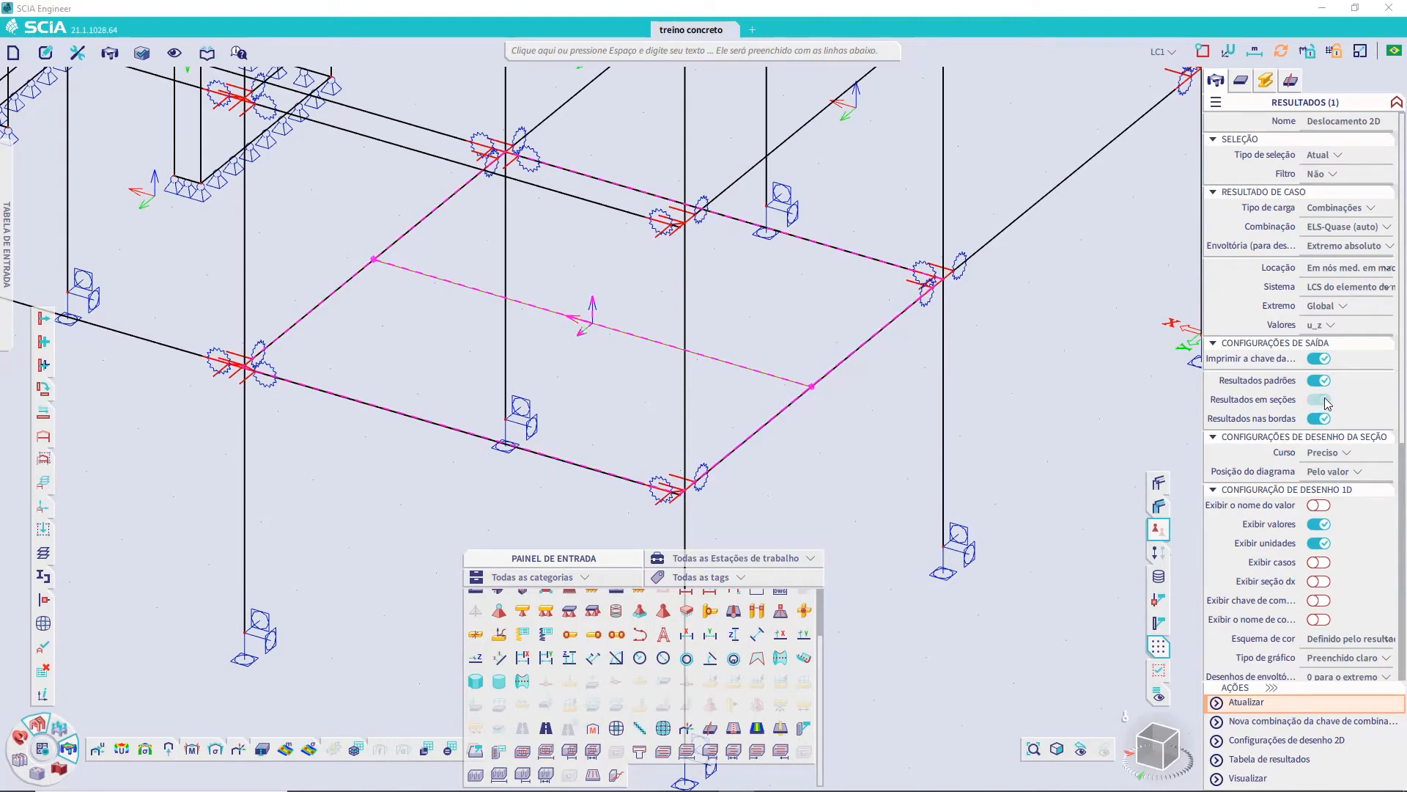
{"action": "left_click", "coordinate": [1249, 702]}
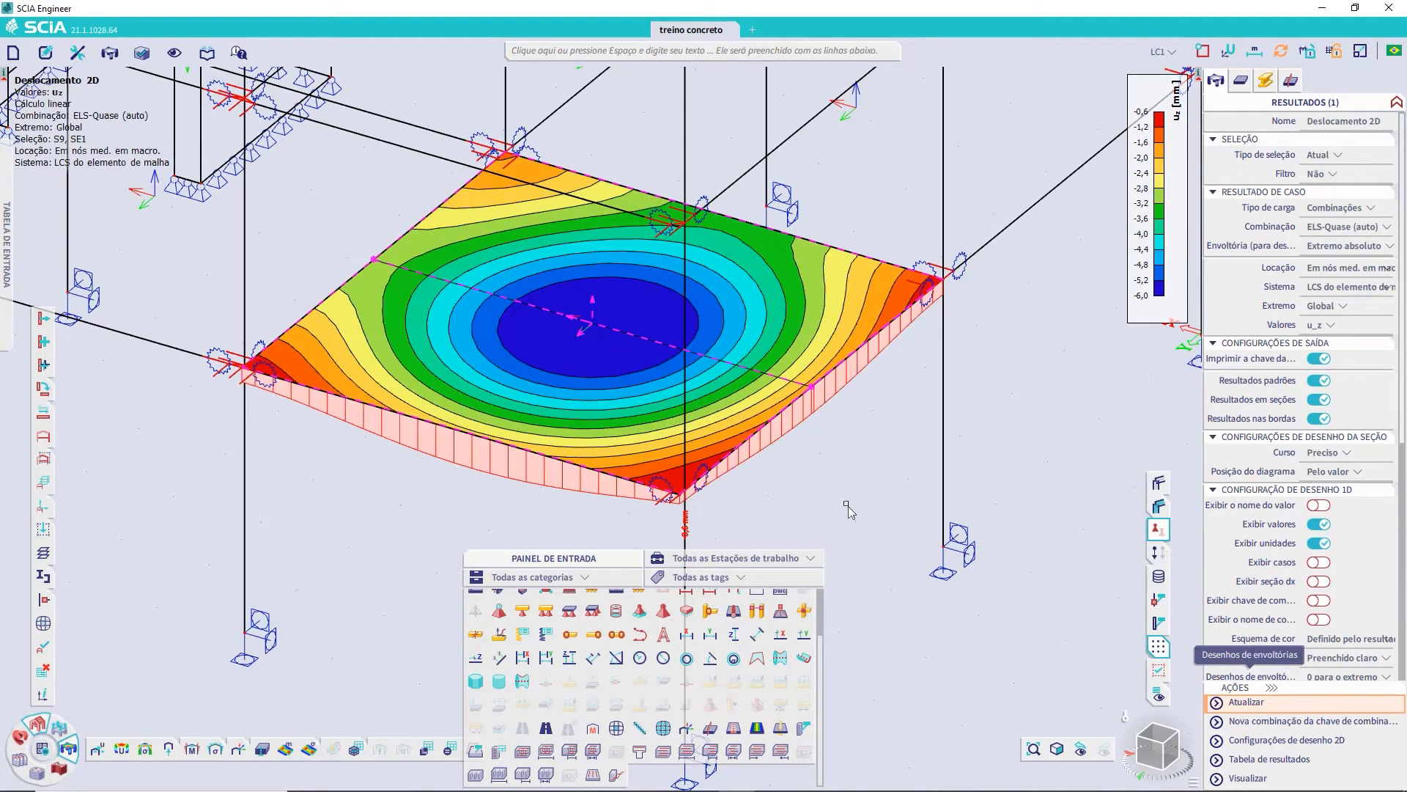
{"action": "mouse_move", "coordinate": [851, 491]}
{"action": "right_mouse_down", "text": "ctrl"}
{"action": "mouse_move", "coordinate": [820, 441]}
{"action": "mouse_move", "coordinate": [839, 466]}
{"action": "right_mouse_up", "text": "ctrl"}
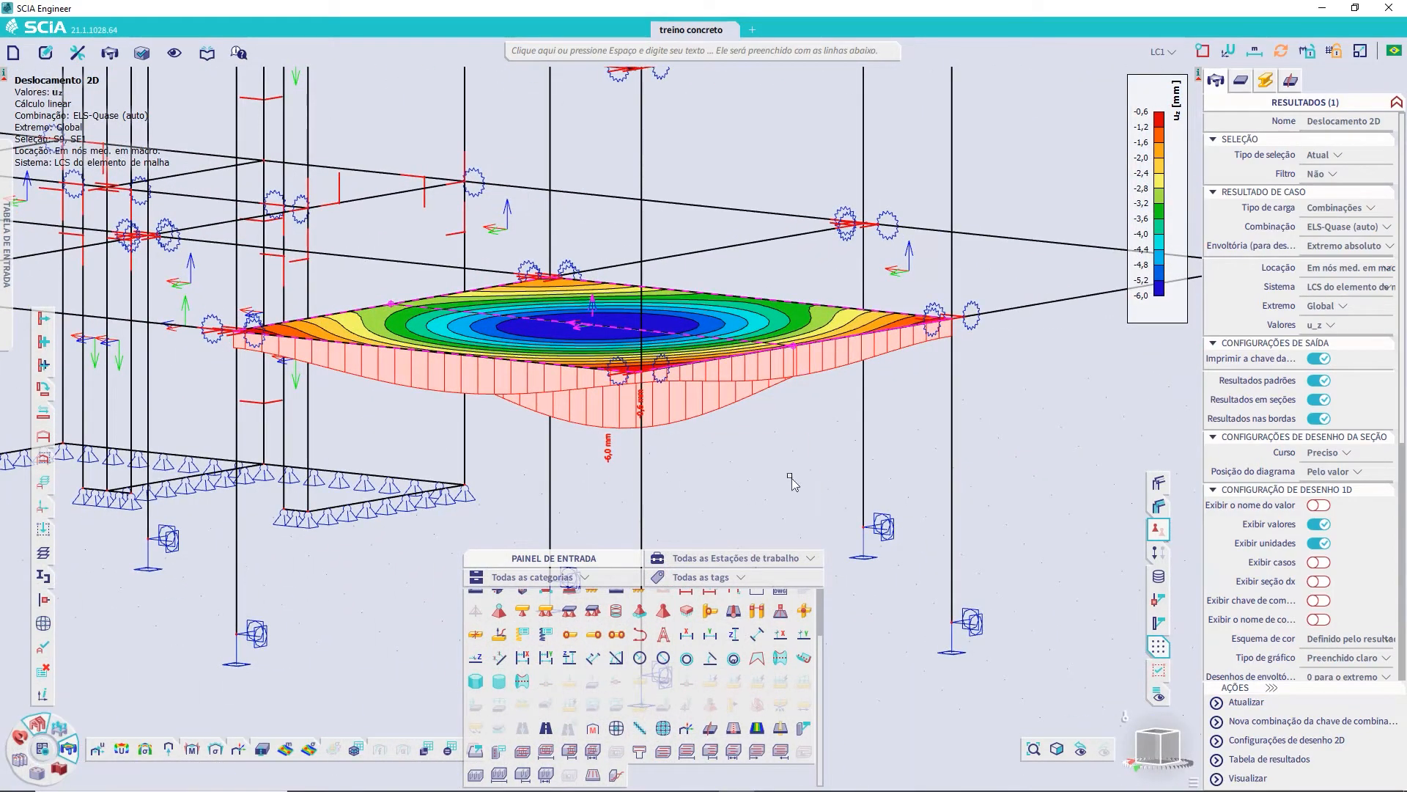
{"action": "right_click_drag", "start_coordinate": [791, 480], "coordinate": [797, 491], "text": "ctrl"}
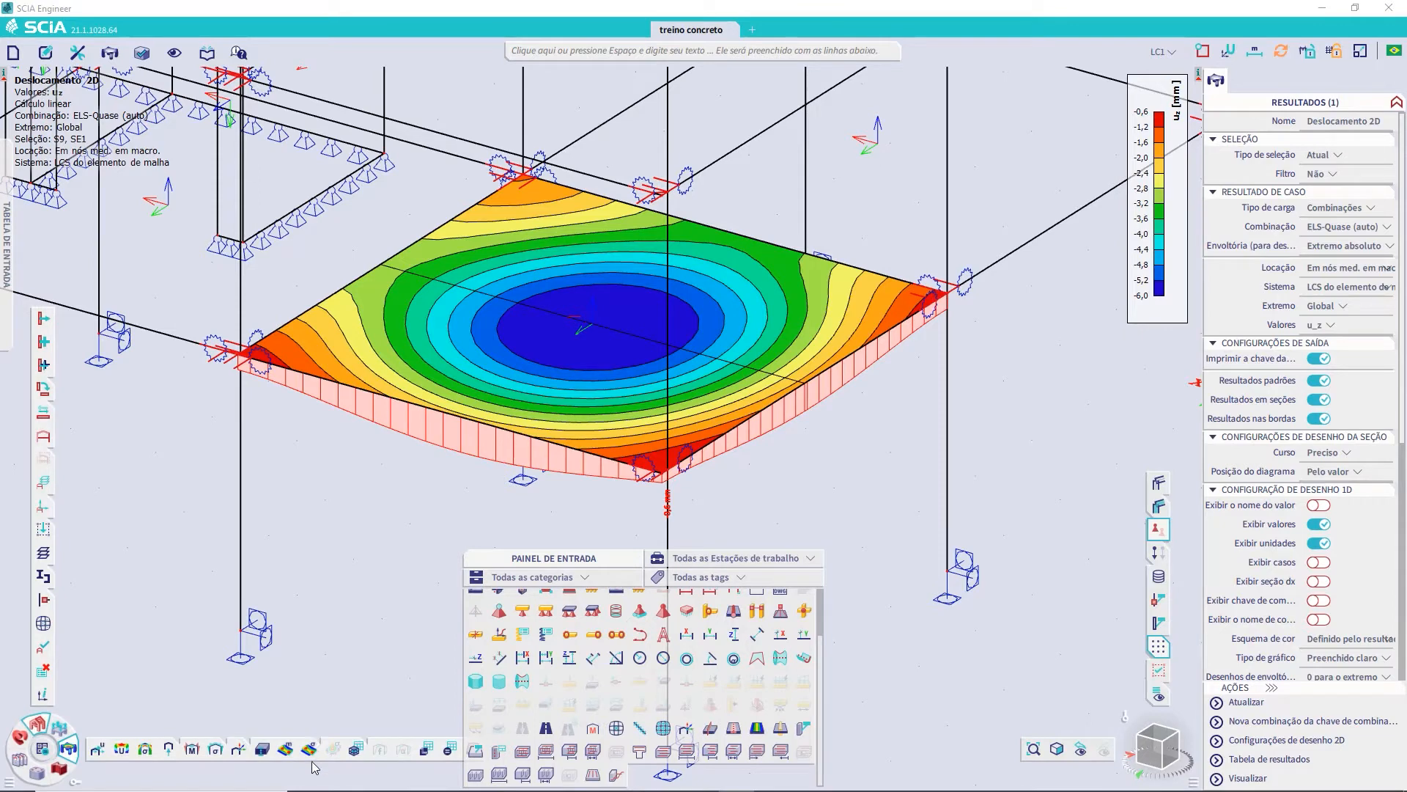
- Open the detailed storey results and set their selection to Andar individual
{"action": "mouse_move", "coordinate": [312, 757]}
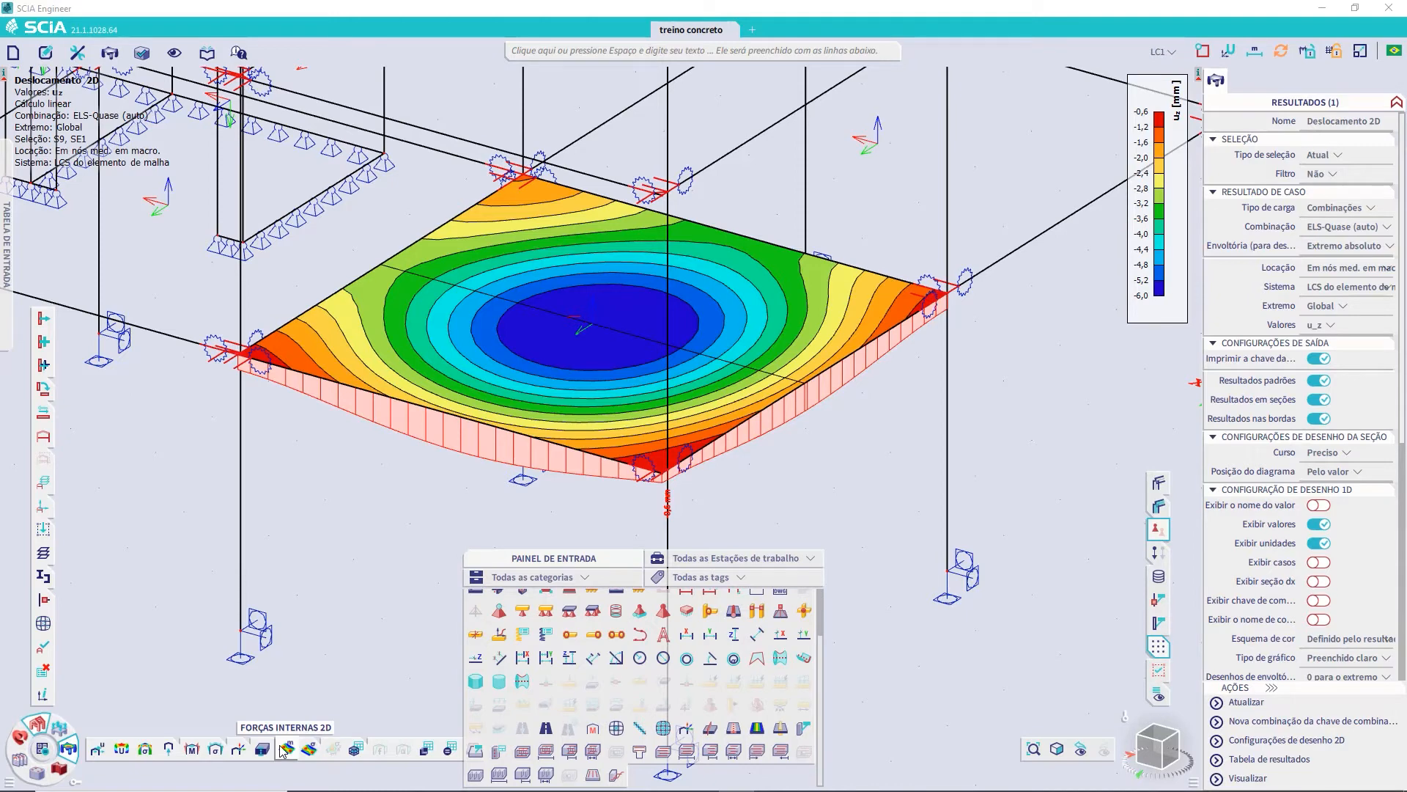
{"action": "left_click", "coordinate": [357, 749]}
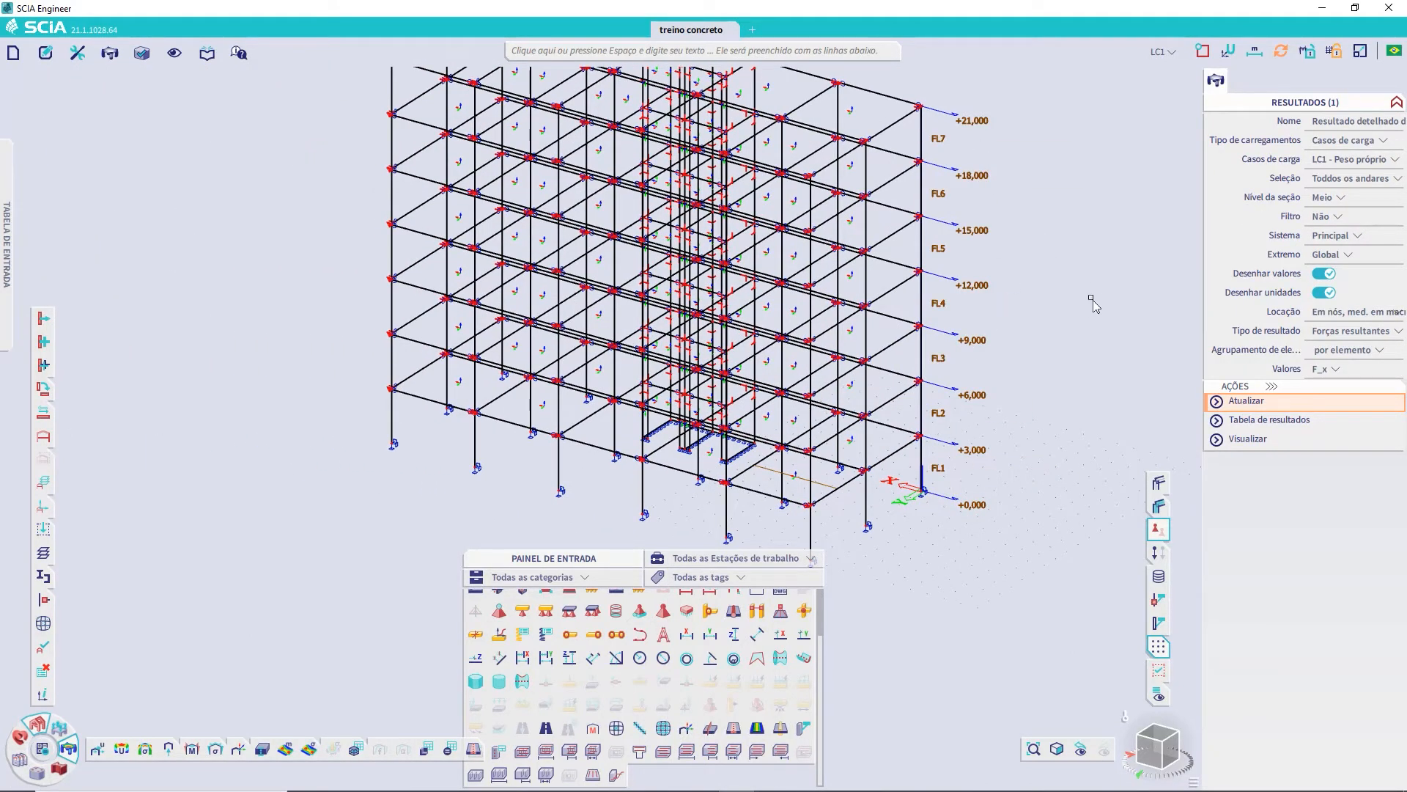
{"action": "right_click_drag", "start_coordinate": [1075, 394], "coordinate": [1081, 381], "text": "ctrl"}
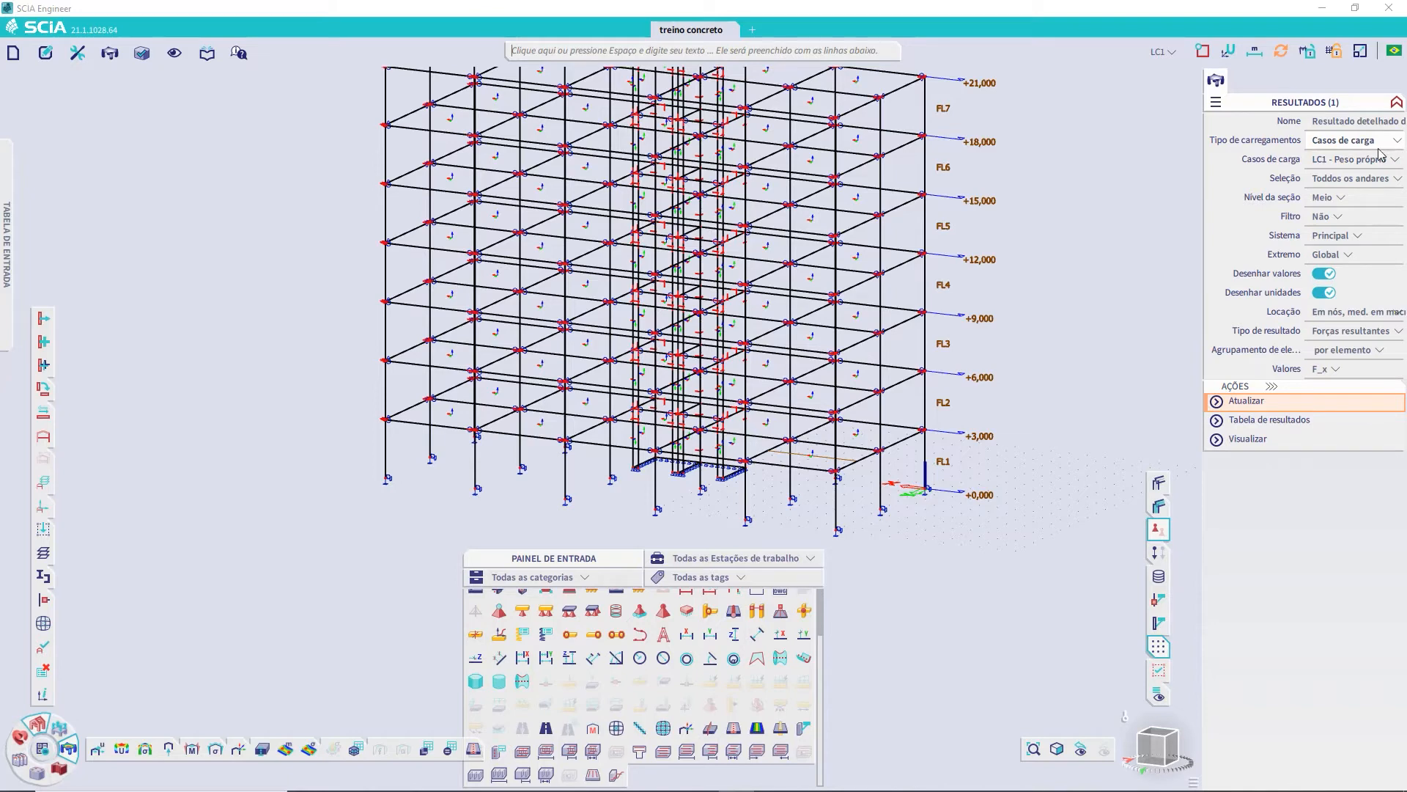
{"action": "left_click", "coordinate": [1376, 181]}
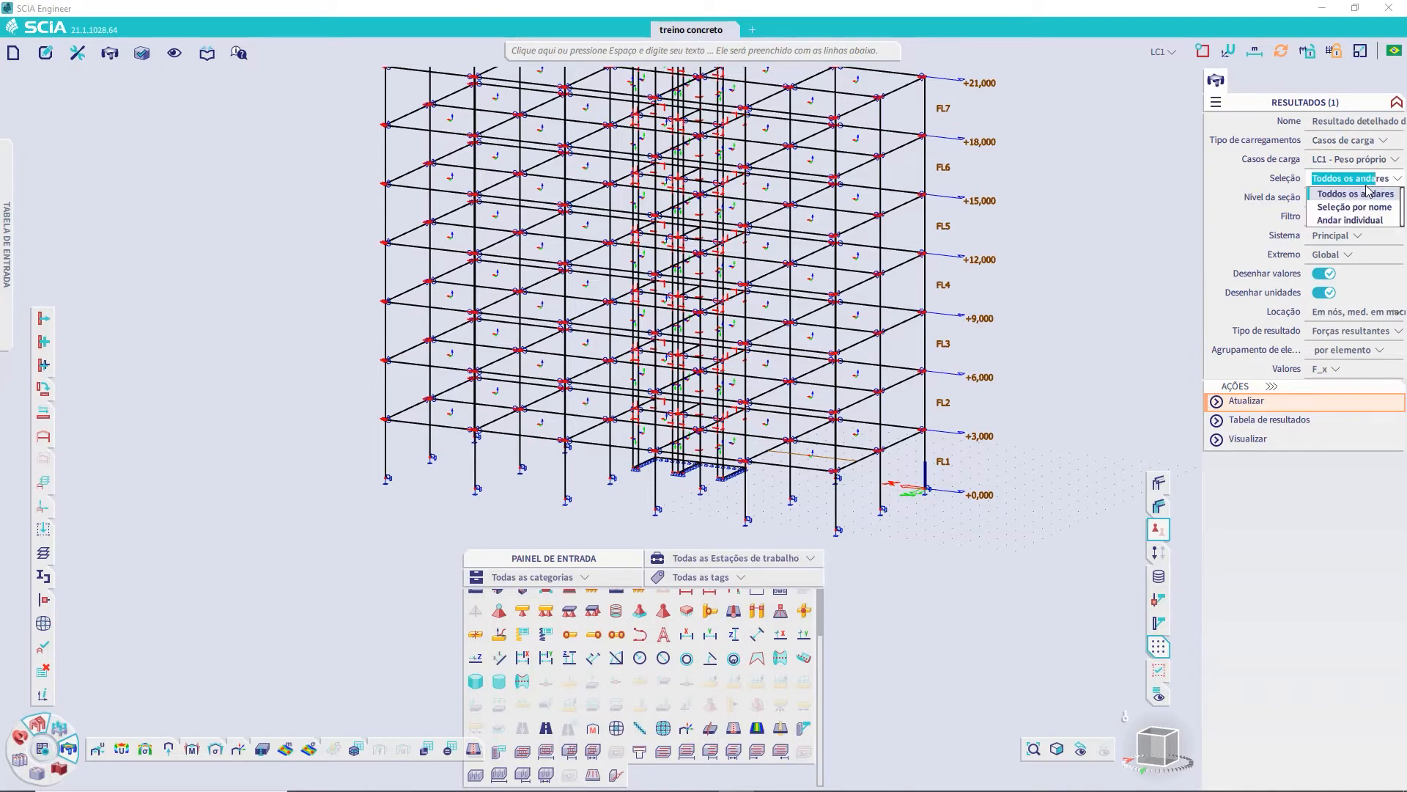
{"action": "left_click", "coordinate": [1350, 220]}
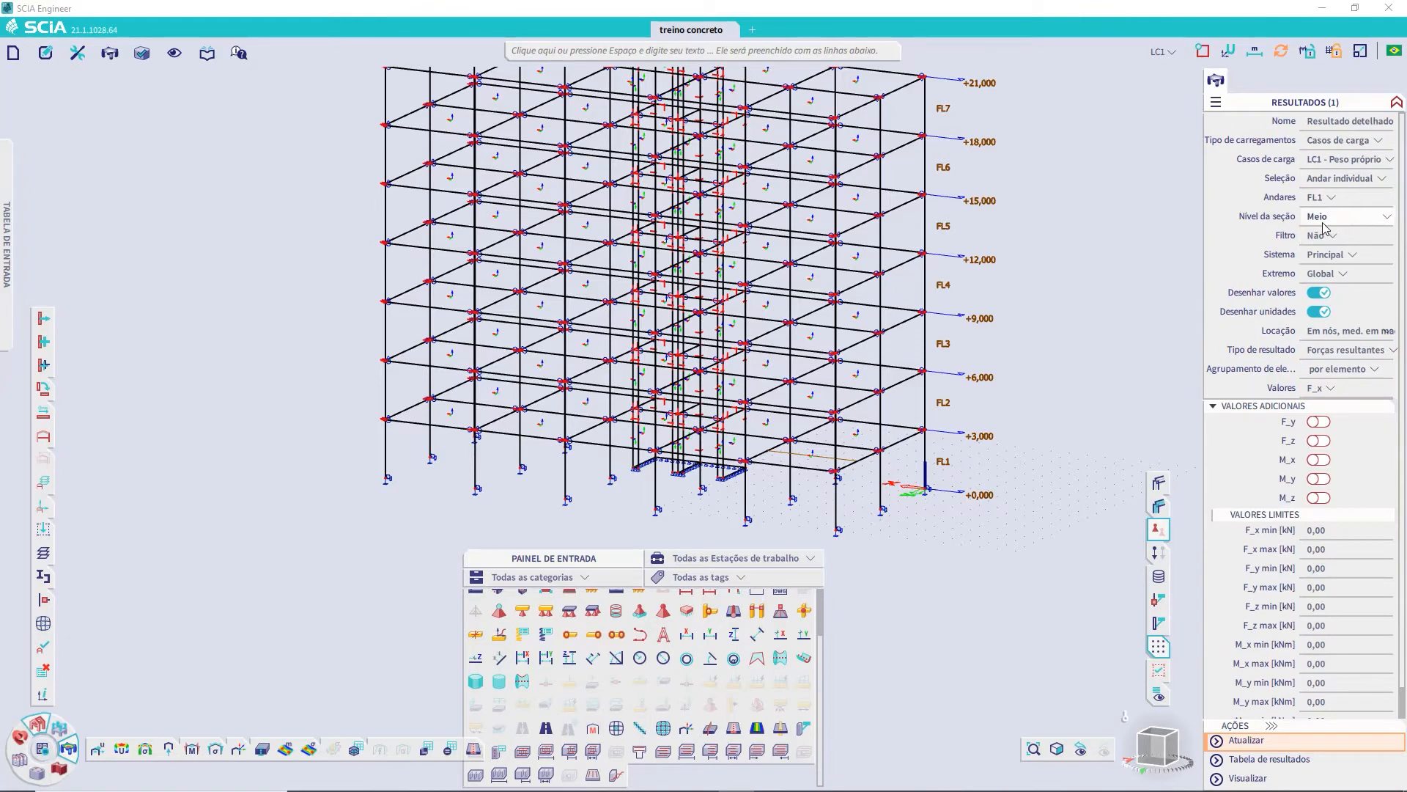
- Set the storey of the detailed results to FL4, refresh, and examine the F_x resultant forces on its columns and walls
{"action": "left_click", "coordinate": [1381, 217]}
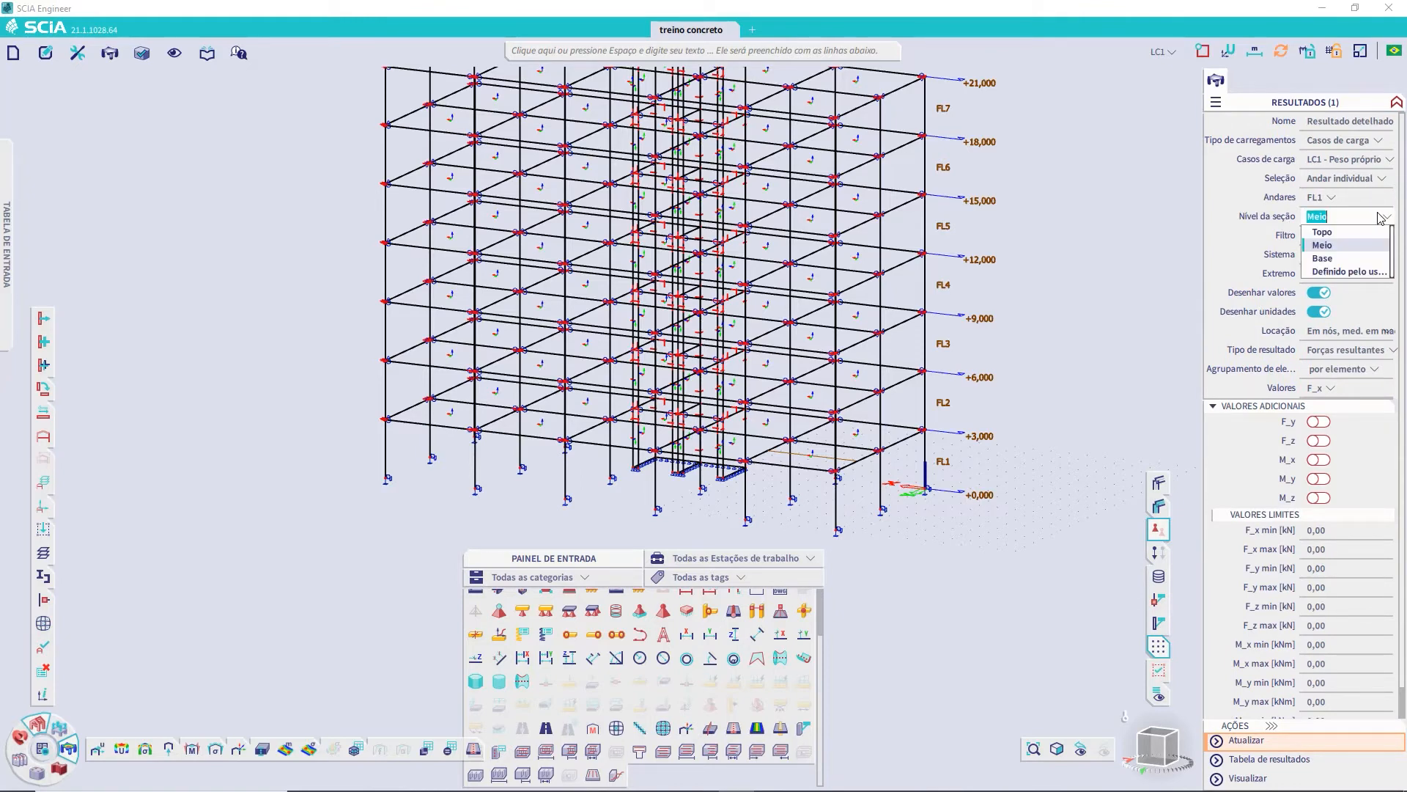
{"action": "left_click", "coordinate": [1303, 220]}
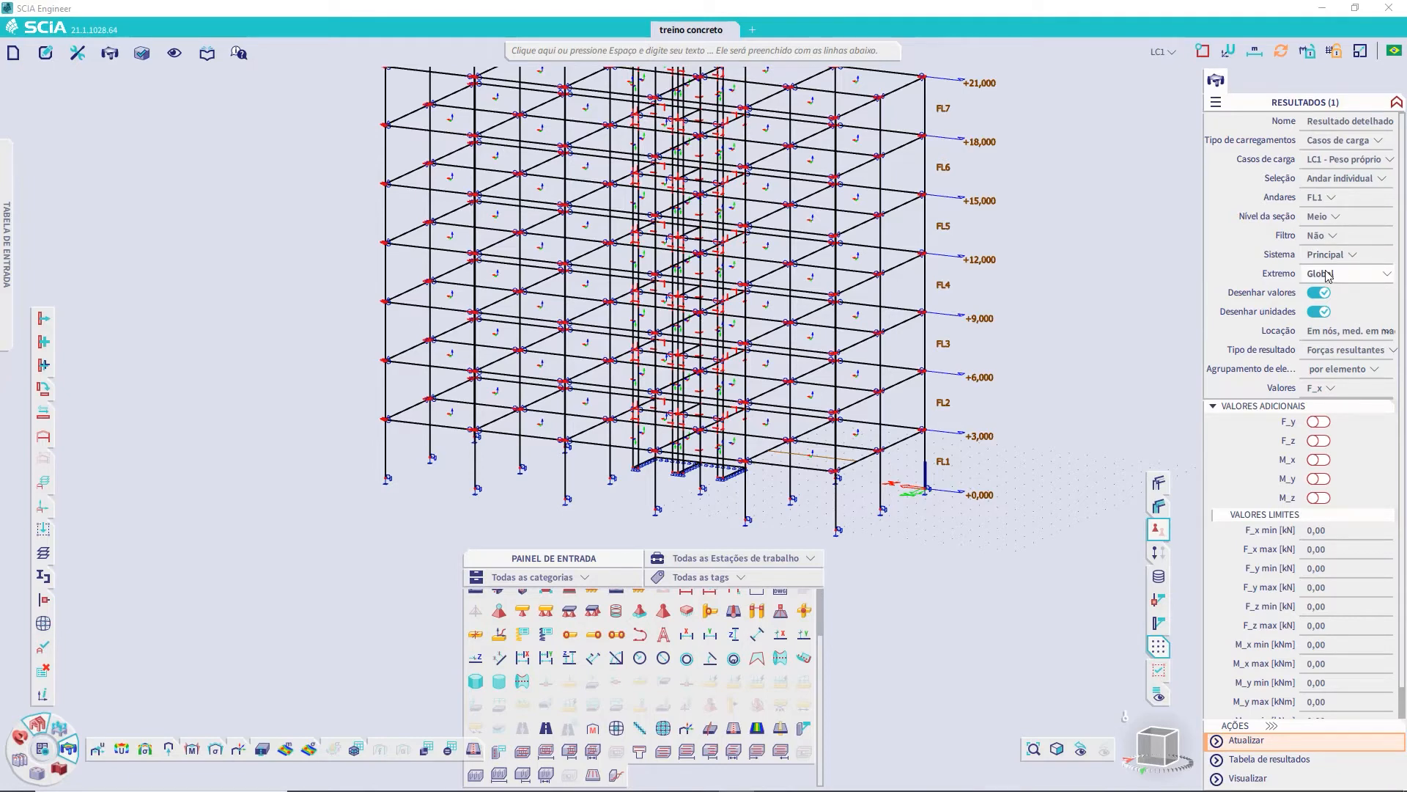
{"action": "left_click", "coordinate": [1352, 275]}
{"action": "left_click", "coordinate": [1349, 197]}
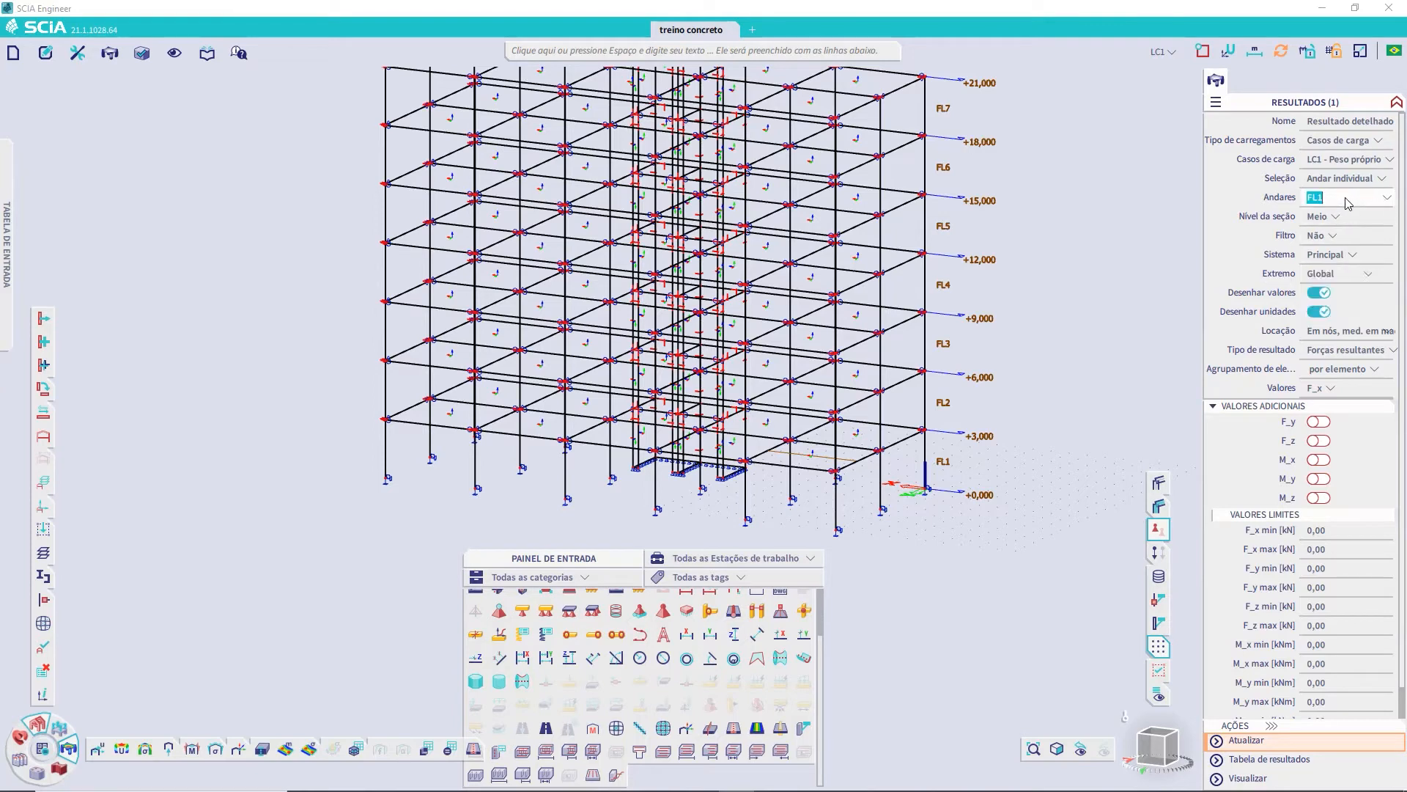
{"action": "left_click", "coordinate": [1320, 252]}
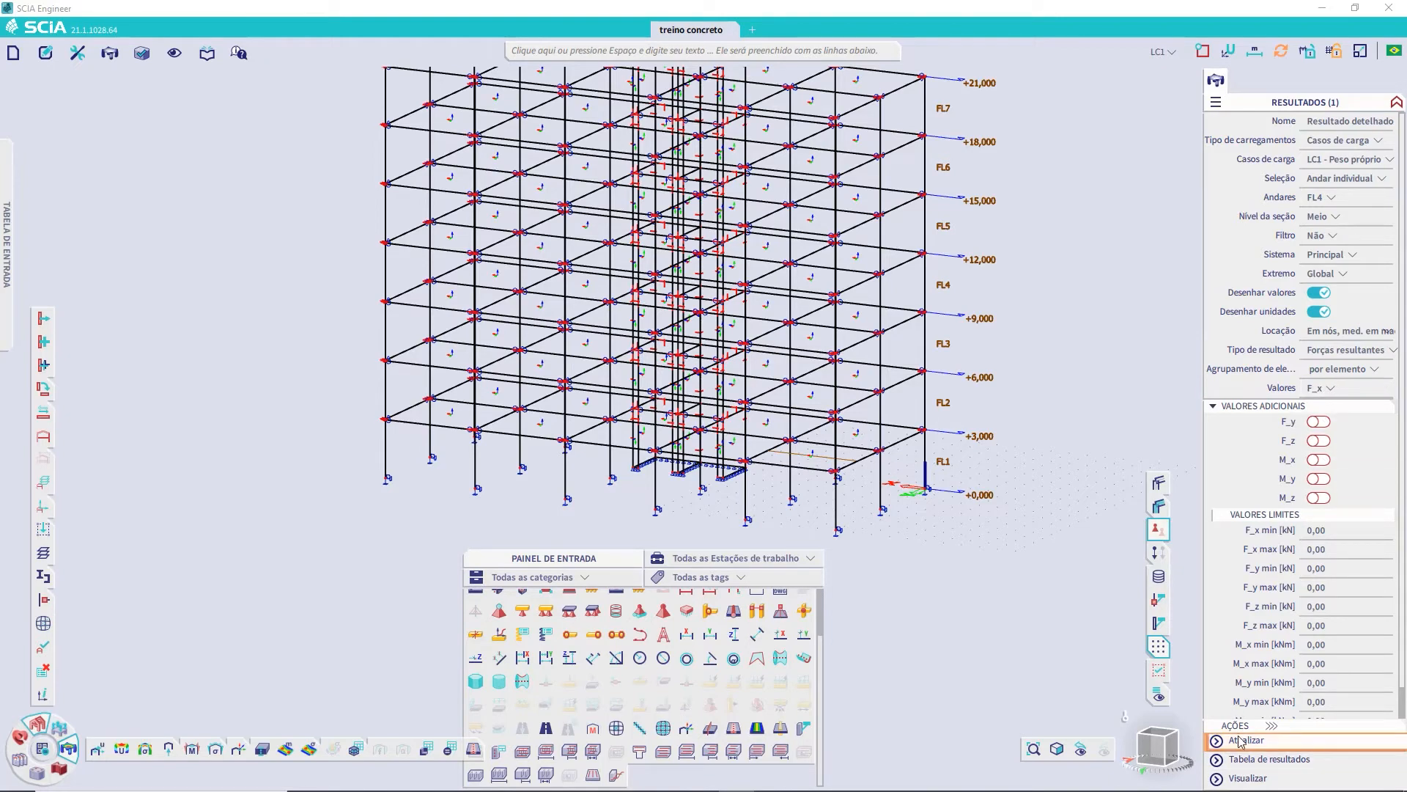
{"action": "right_click_drag", "start_coordinate": [762, 331], "coordinate": [787, 328], "text": "ctrl"}
{"action": "scroll", "coordinate": [786, 328], "scroll_direction": "up", "scroll_amount": 5}
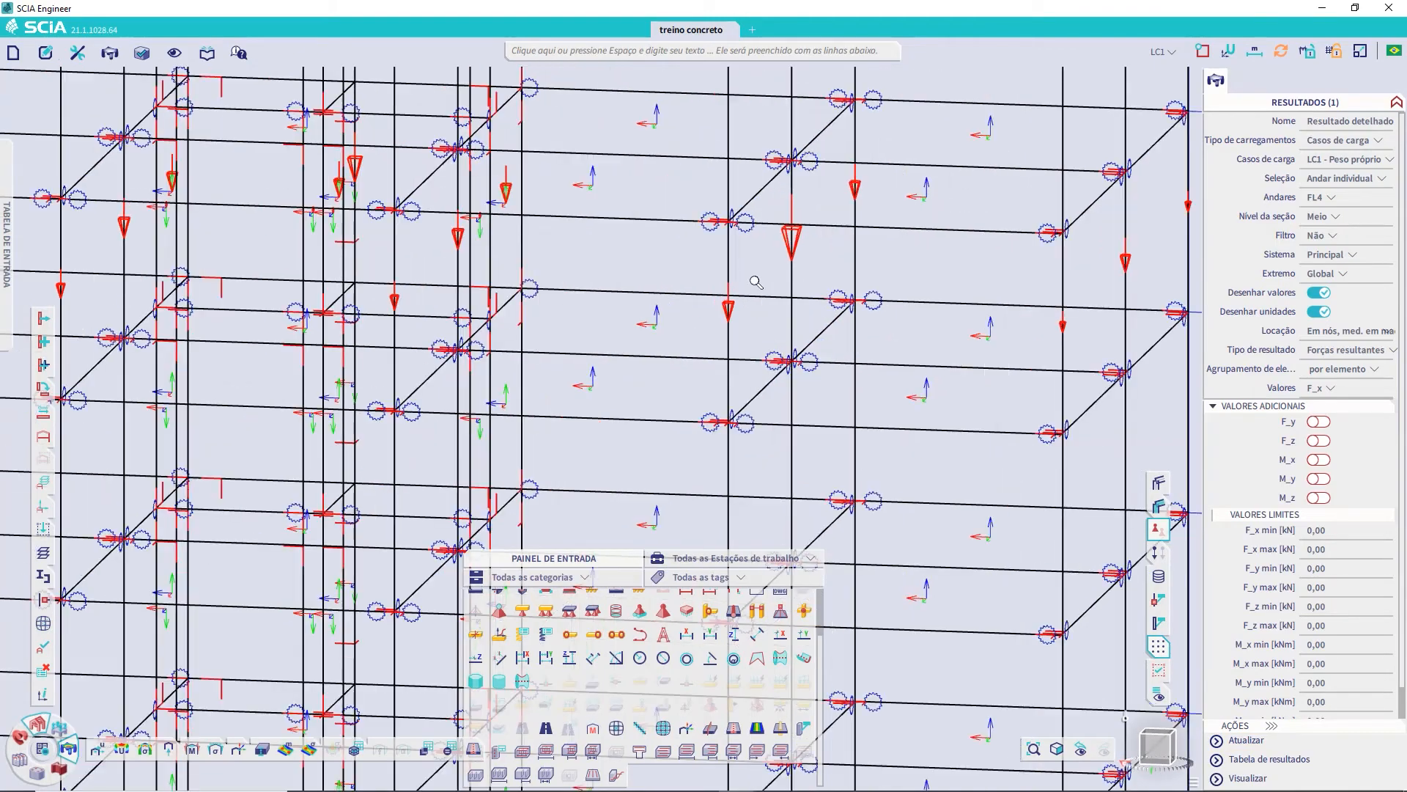
{"action": "scroll", "coordinate": [565, 323], "scroll_direction": "down", "scroll_amount": 5}
{"action": "right_click_drag", "start_coordinate": [672, 355], "coordinate": [667, 351], "text": "ctrl"}
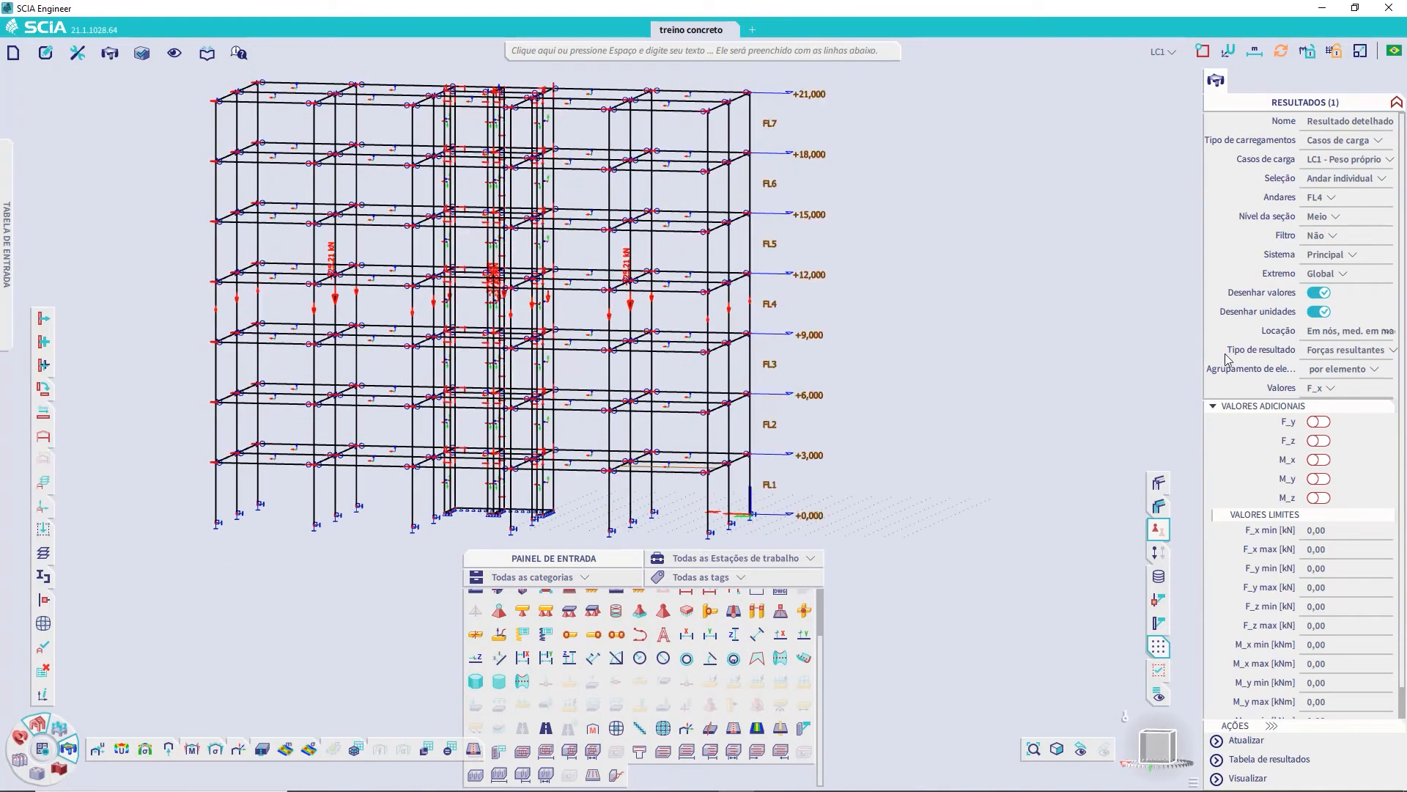
- Set the displayed value of the detailed storey results to F_z
{"action": "left_click", "coordinate": [1322, 441]}
{"action": "left_click", "coordinate": [1347, 388]}
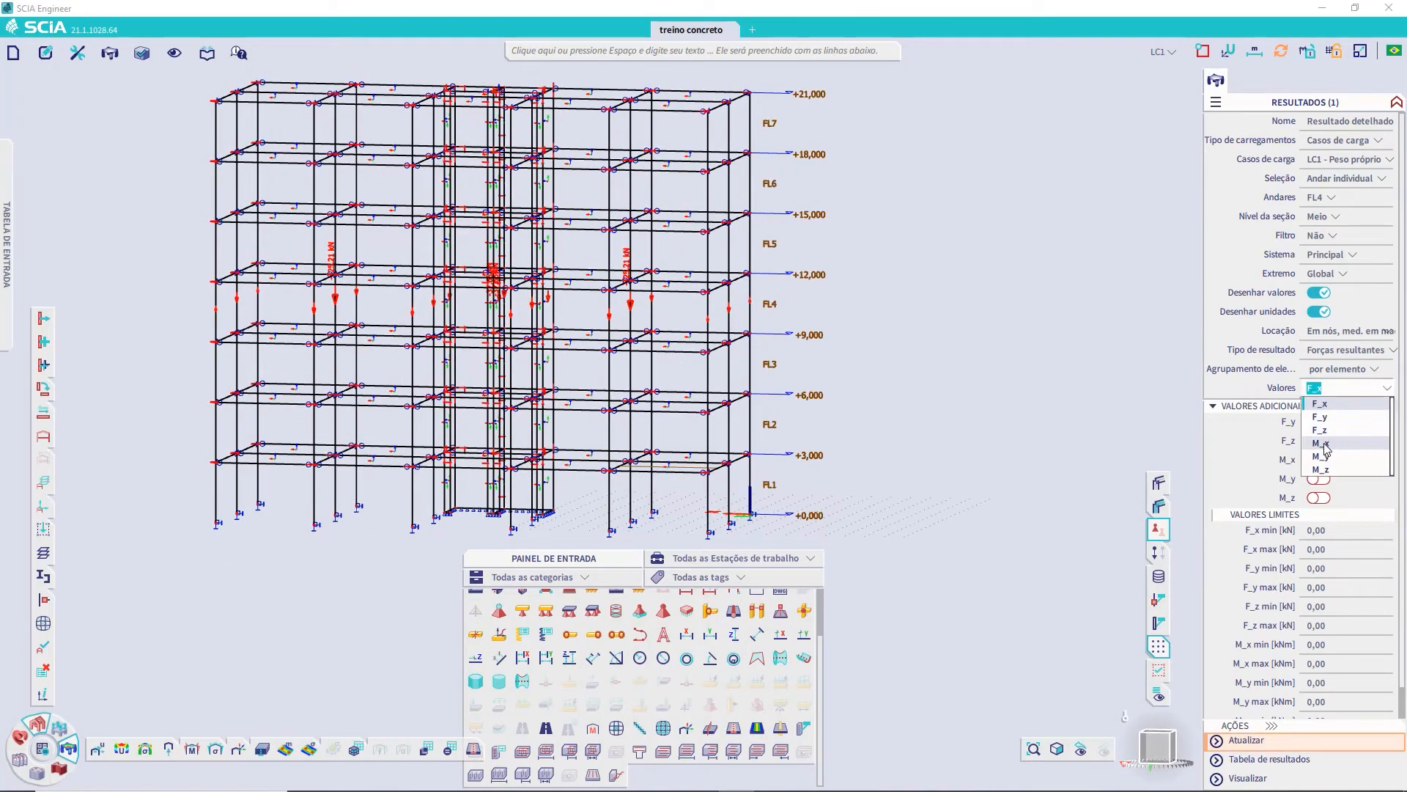
{"action": "left_click", "coordinate": [1334, 430]}
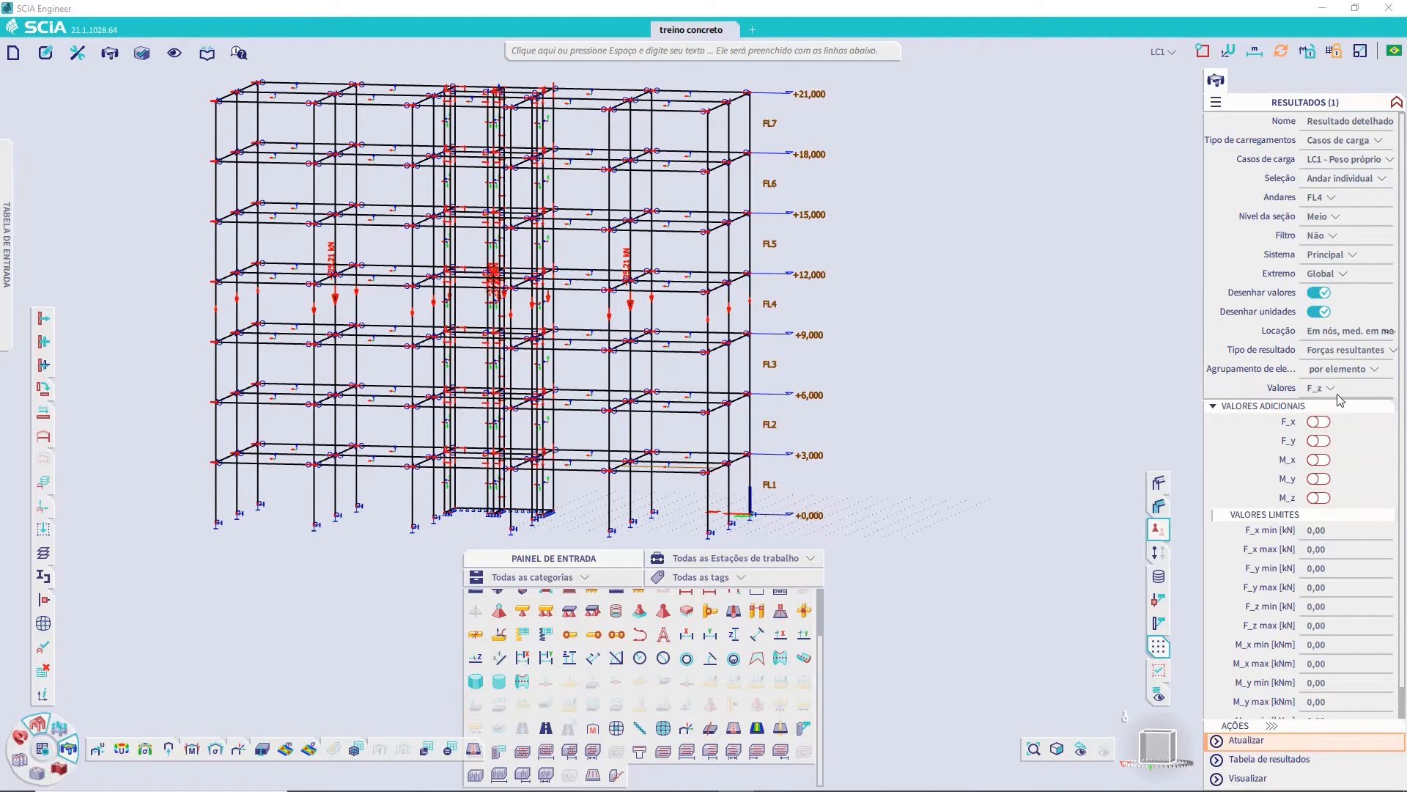
- Refresh the FL4 F_z resultants, add F_y as an additional value, refresh again, and examine both forces on the columns and walls
{"action": "left_click", "coordinate": [1246, 742]}
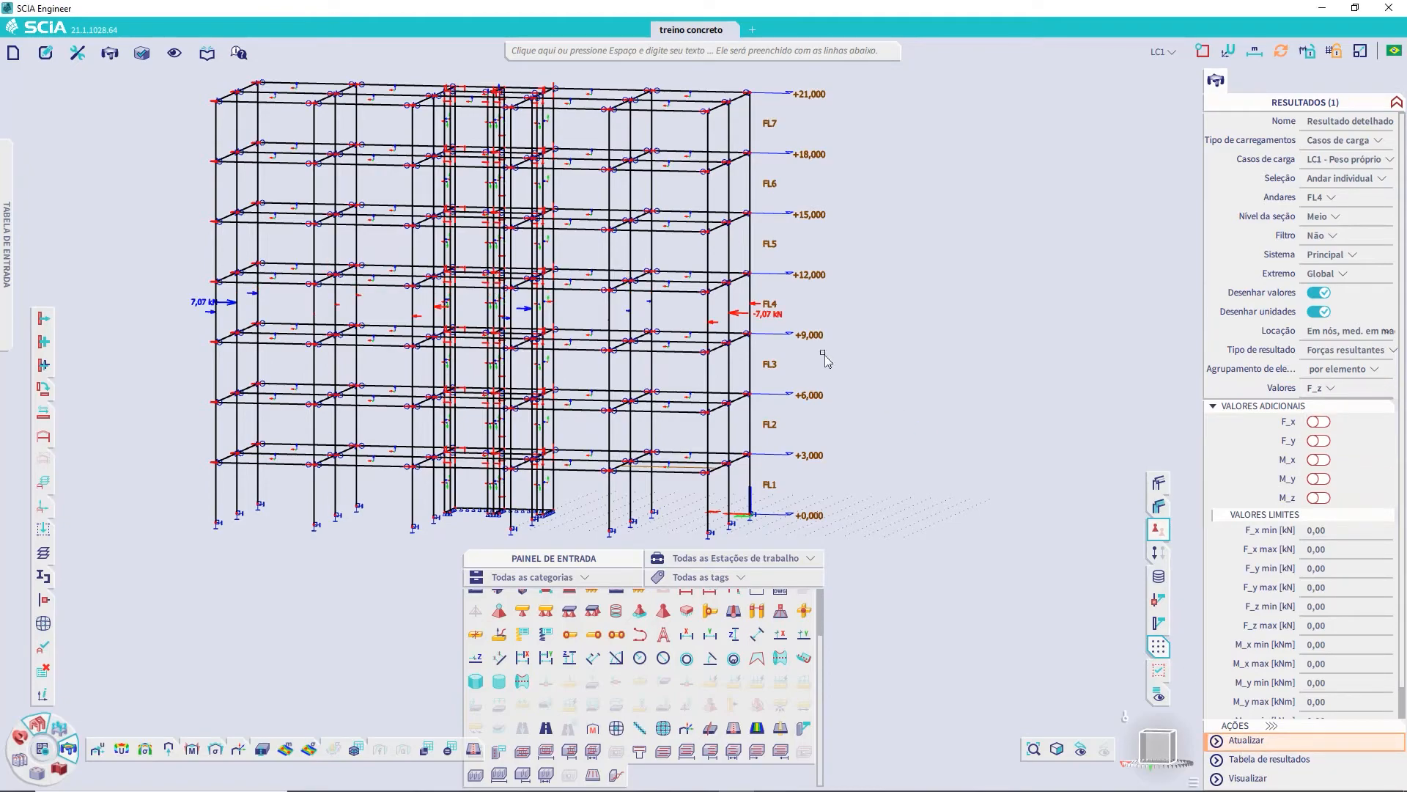
{"action": "mouse_move", "coordinate": [820, 352]}
{"action": "right_mouse_down", "text": "ctrl"}
{"action": "mouse_move", "coordinate": [836, 362]}
{"action": "mouse_move", "coordinate": [811, 362]}
{"action": "right_mouse_up", "text": "ctrl"}
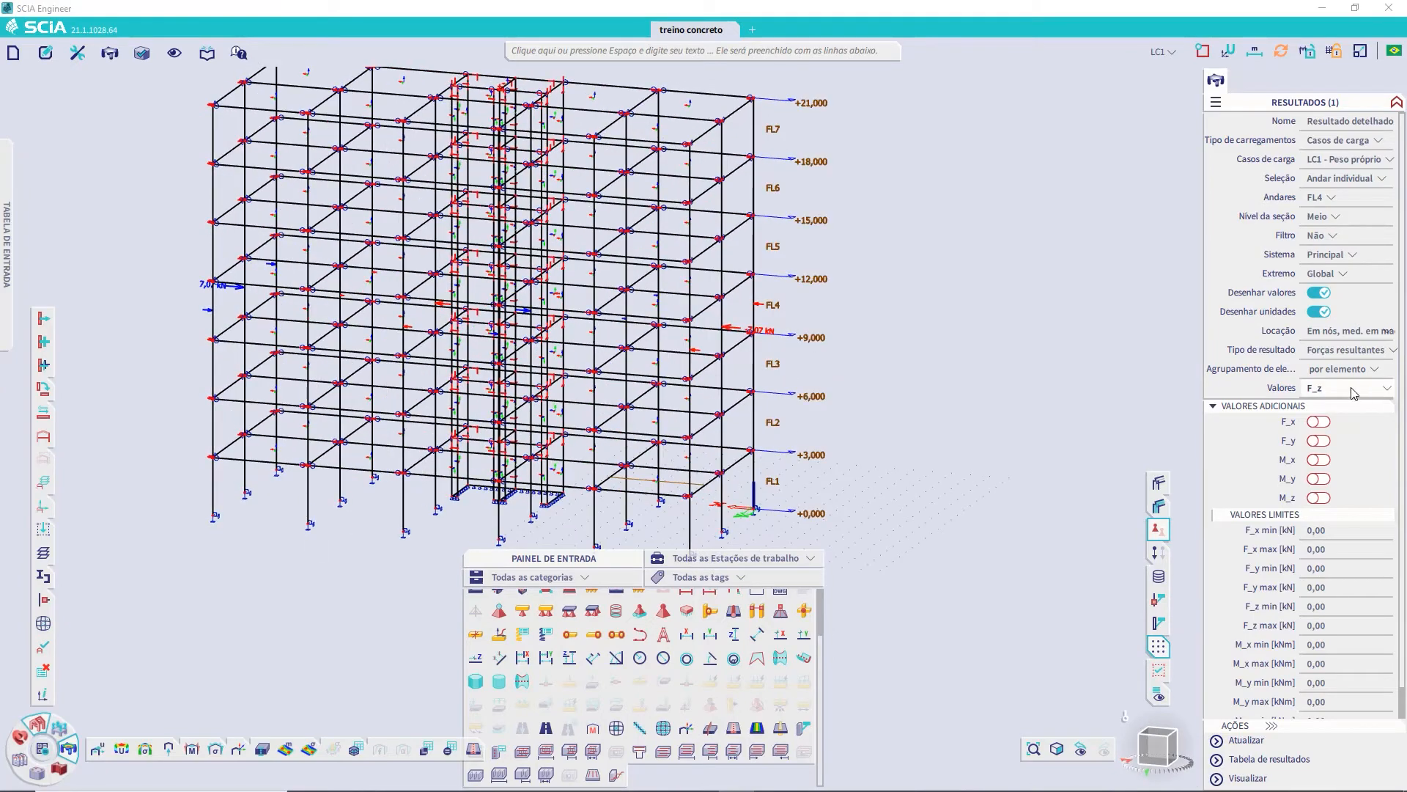
{"action": "left_click", "coordinate": [1318, 441]}
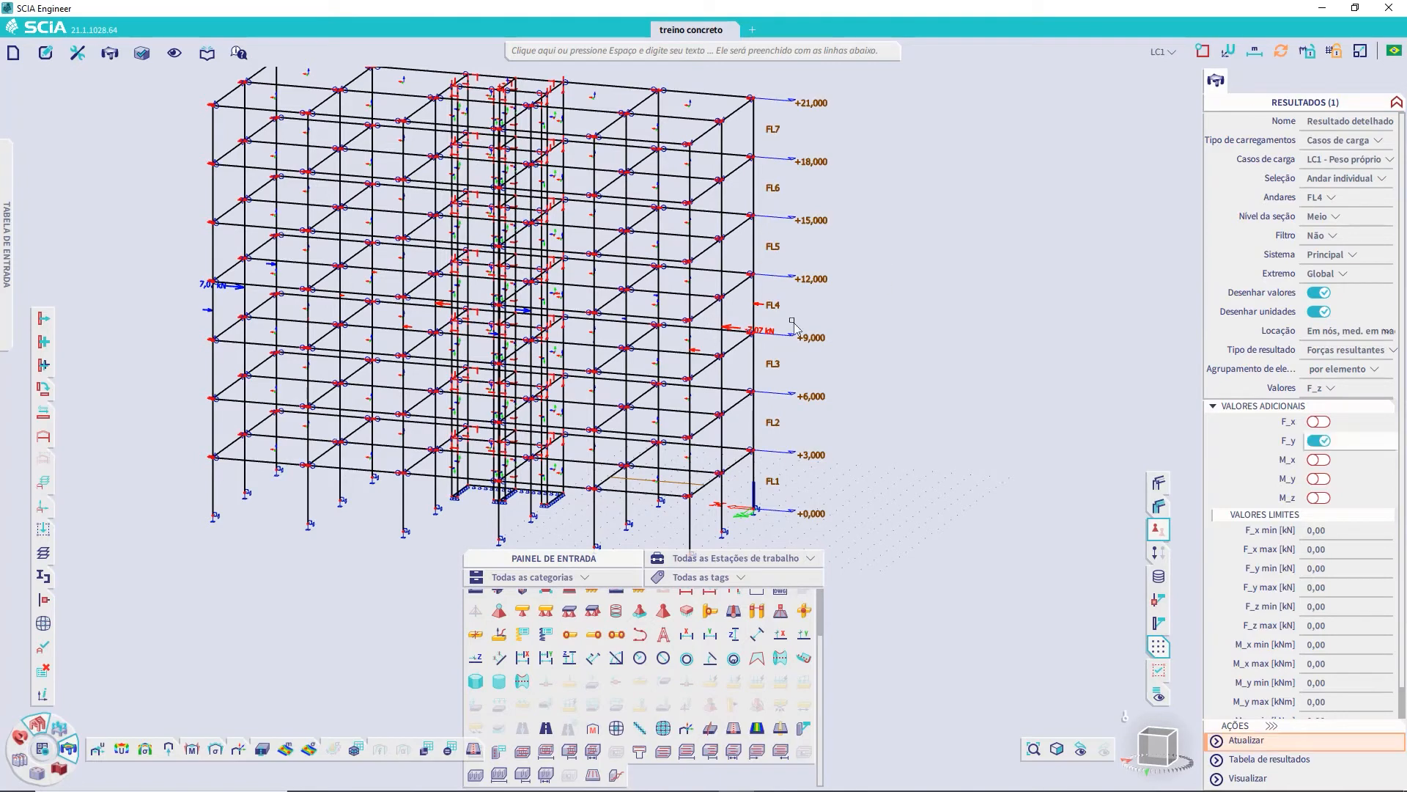
{"action": "left_click", "coordinate": [1245, 738]}
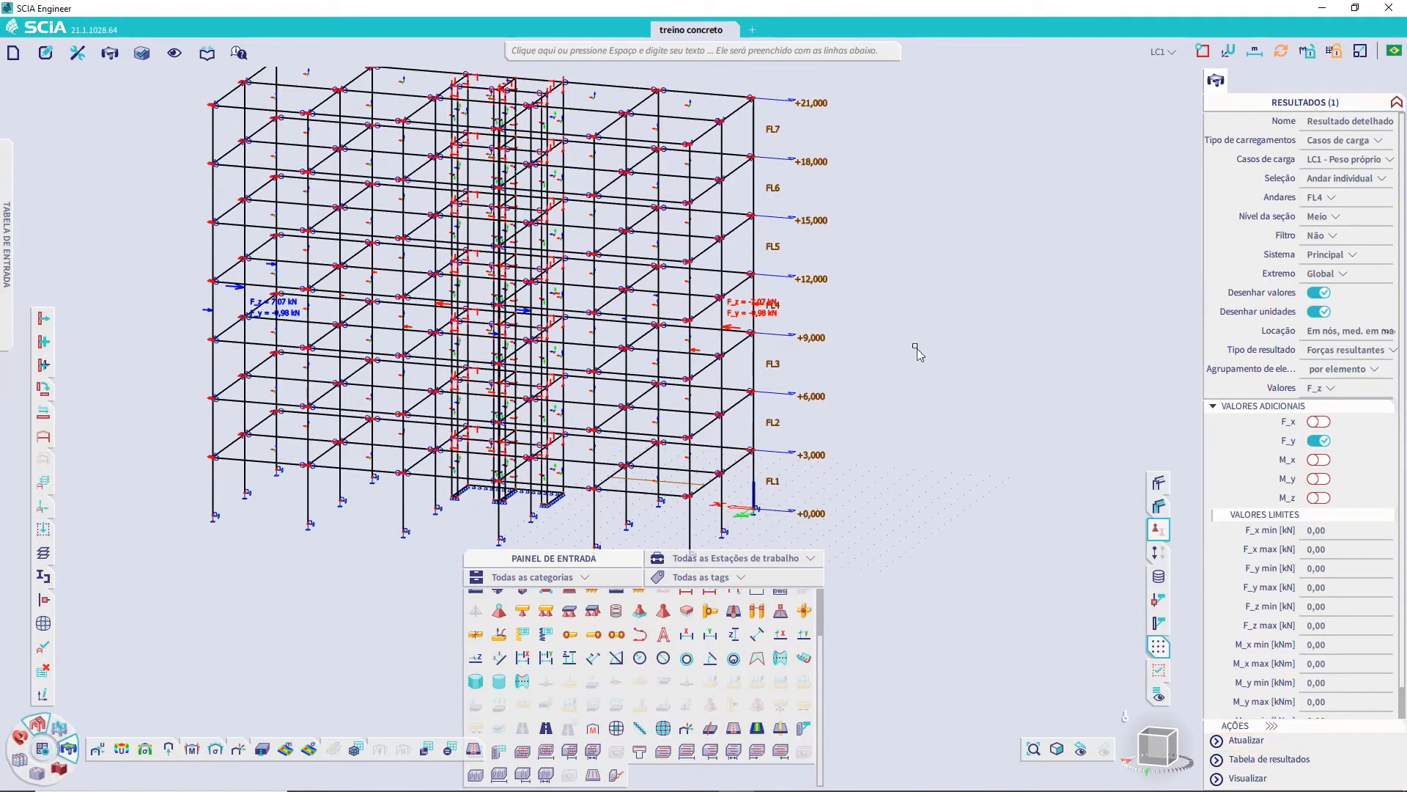
{"action": "mouse_move", "coordinate": [845, 345]}
{"action": "right_mouse_down", "text": "ctrl"}
{"action": "mouse_move", "coordinate": [823, 346]}
{"action": "mouse_move", "coordinate": [828, 358]}
{"action": "right_mouse_up", "text": "ctrl"}
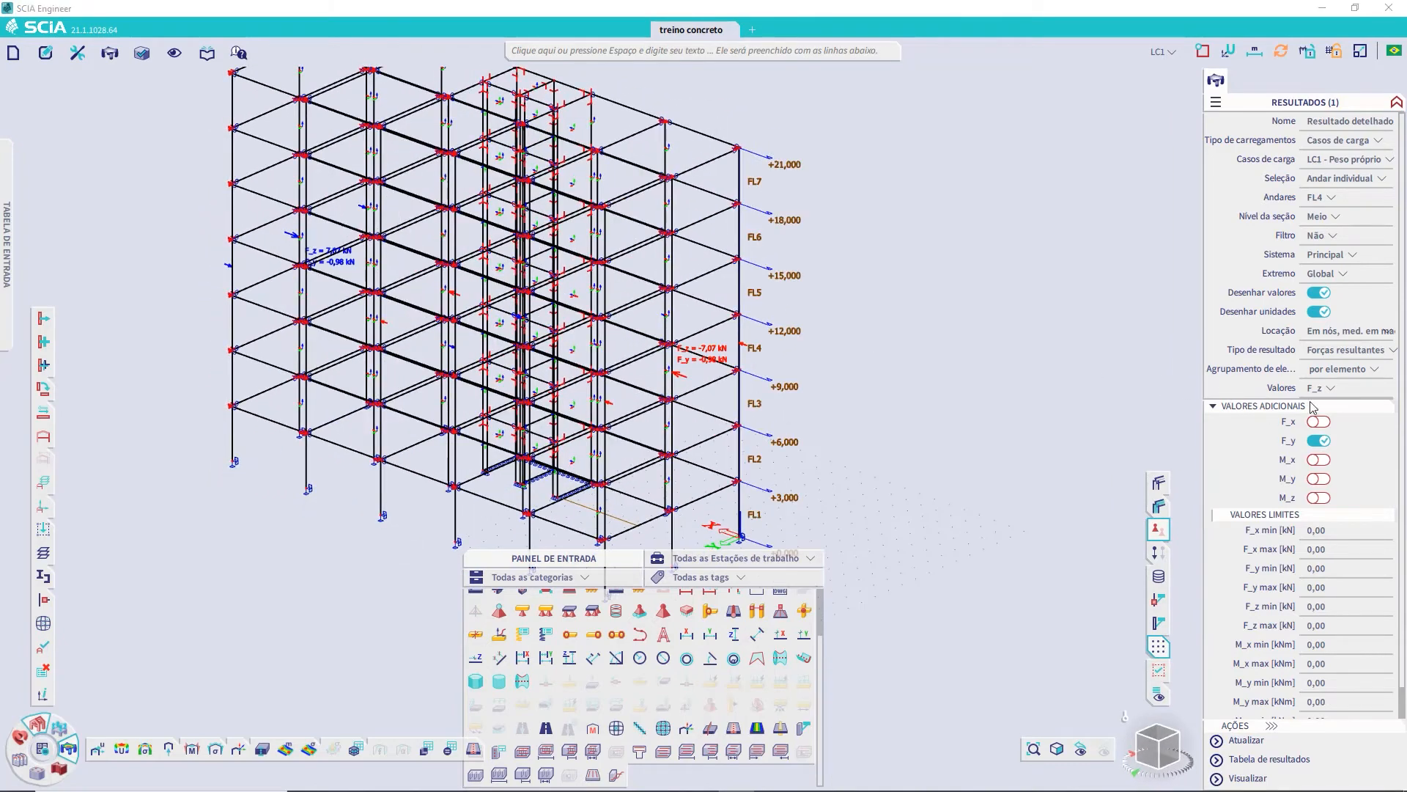
- Set the displayed value of the detailed storey results to F_y, refresh, and examine the FL4 forces together with F_z
{"action": "left_click", "coordinate": [1340, 390]}
{"action": "left_click", "coordinate": [1341, 394]}
{"action": "left_click", "coordinate": [1319, 425]}
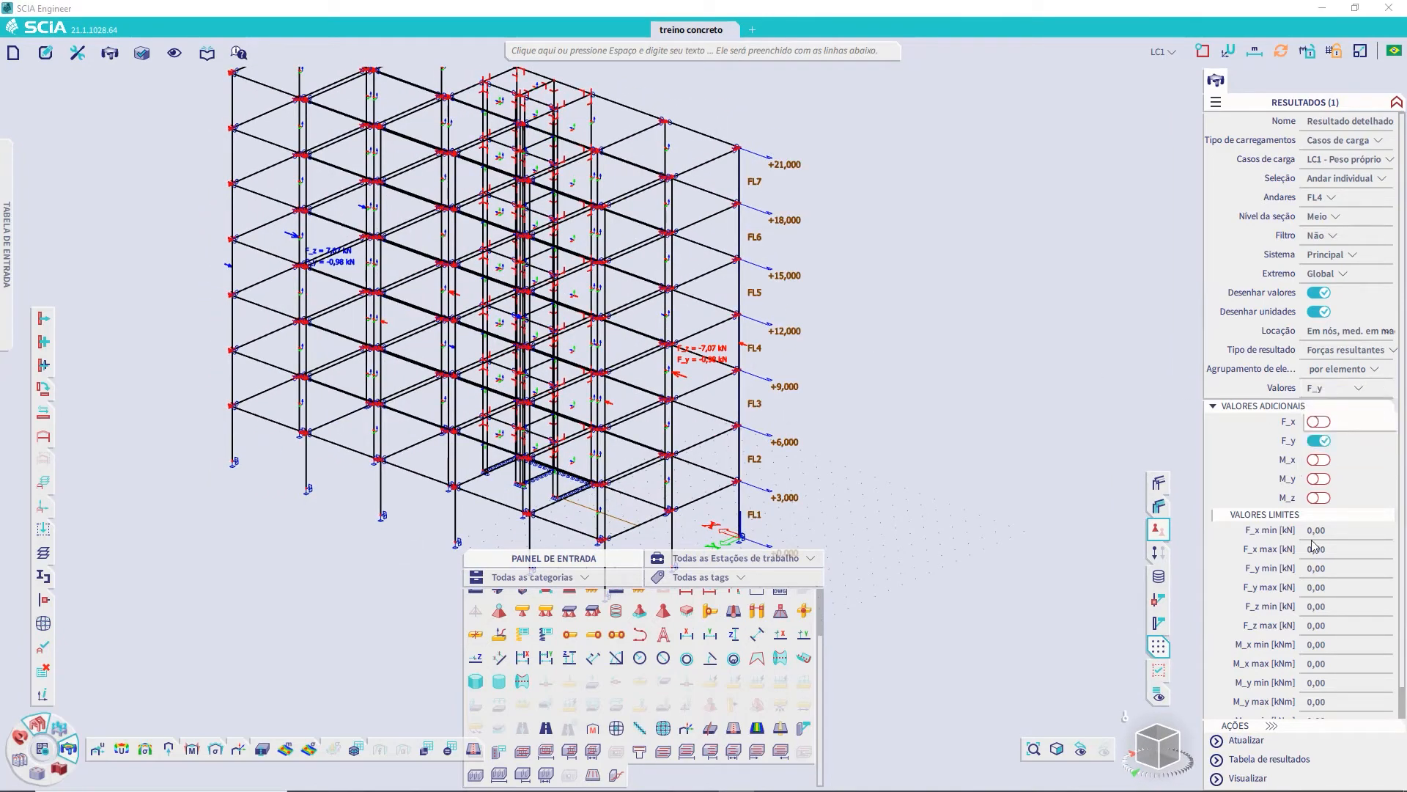
{"action": "left_click", "coordinate": [1260, 741]}
{"action": "right_click_drag", "start_coordinate": [752, 416], "coordinate": [800, 382], "text": "ctrl"}
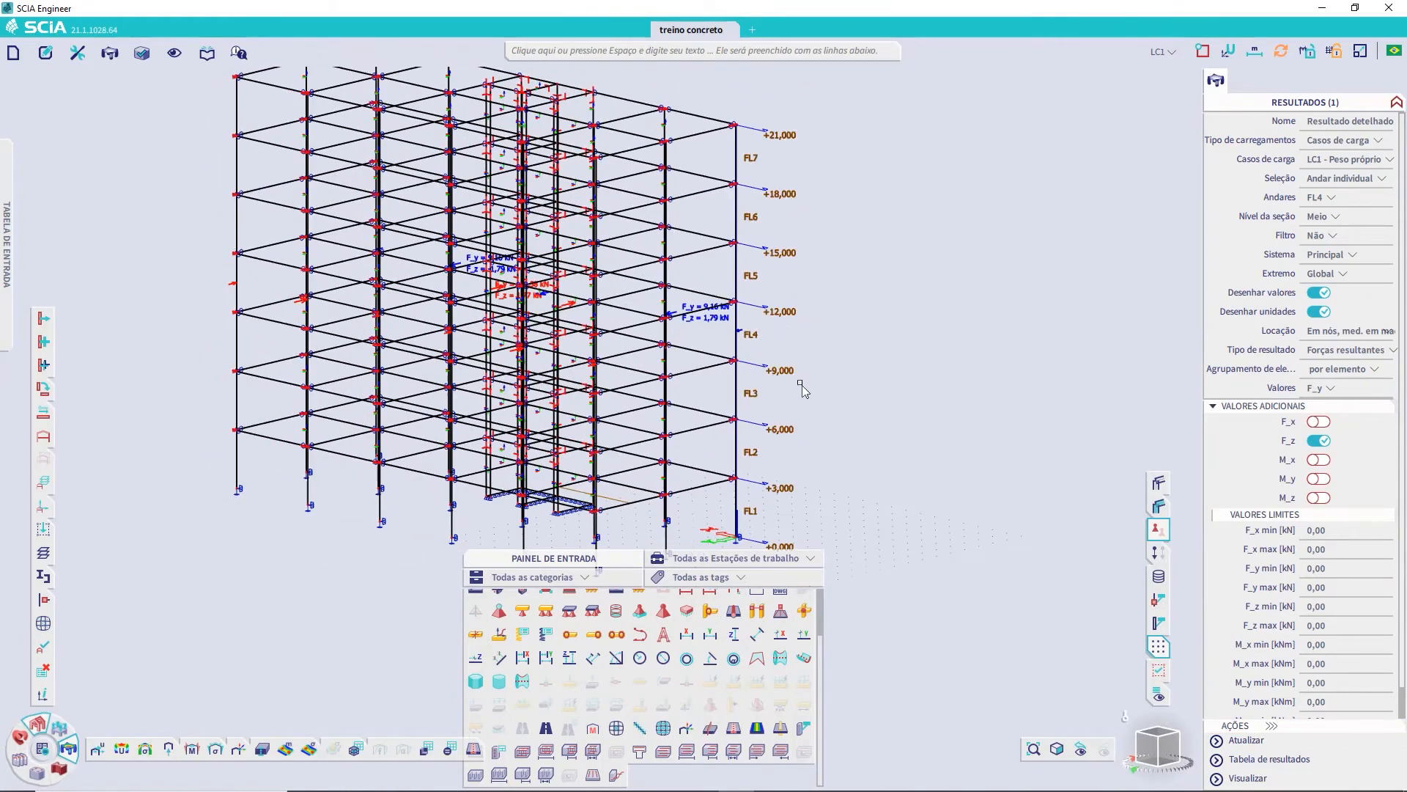
{"action": "scroll", "coordinate": [638, 341], "scroll_direction": "up", "scroll_amount": 2}
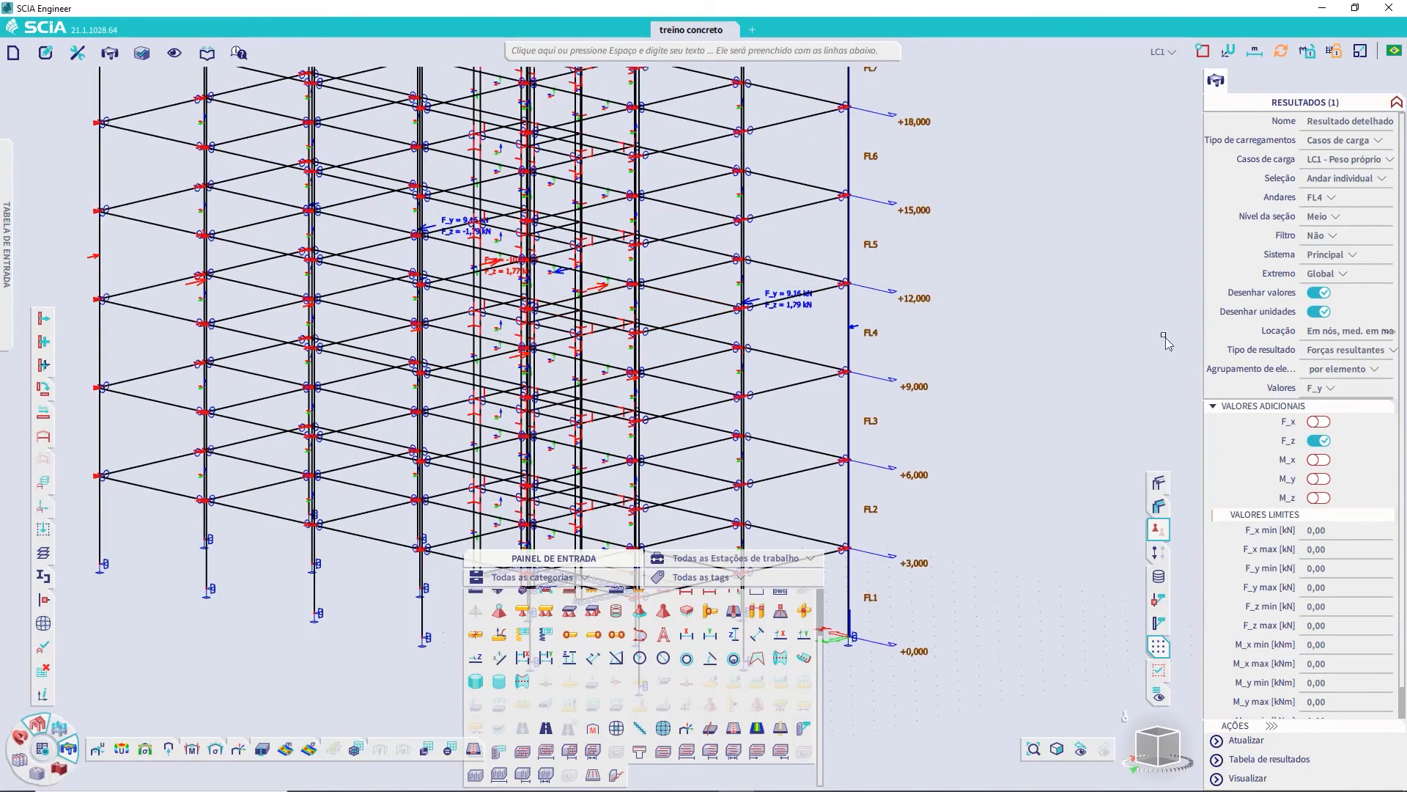
- Set the extreme (Extremo) to Elemento, refresh, and examine the forces labelled on each FL4 element
{"action": "left_click", "coordinate": [1341, 274]}
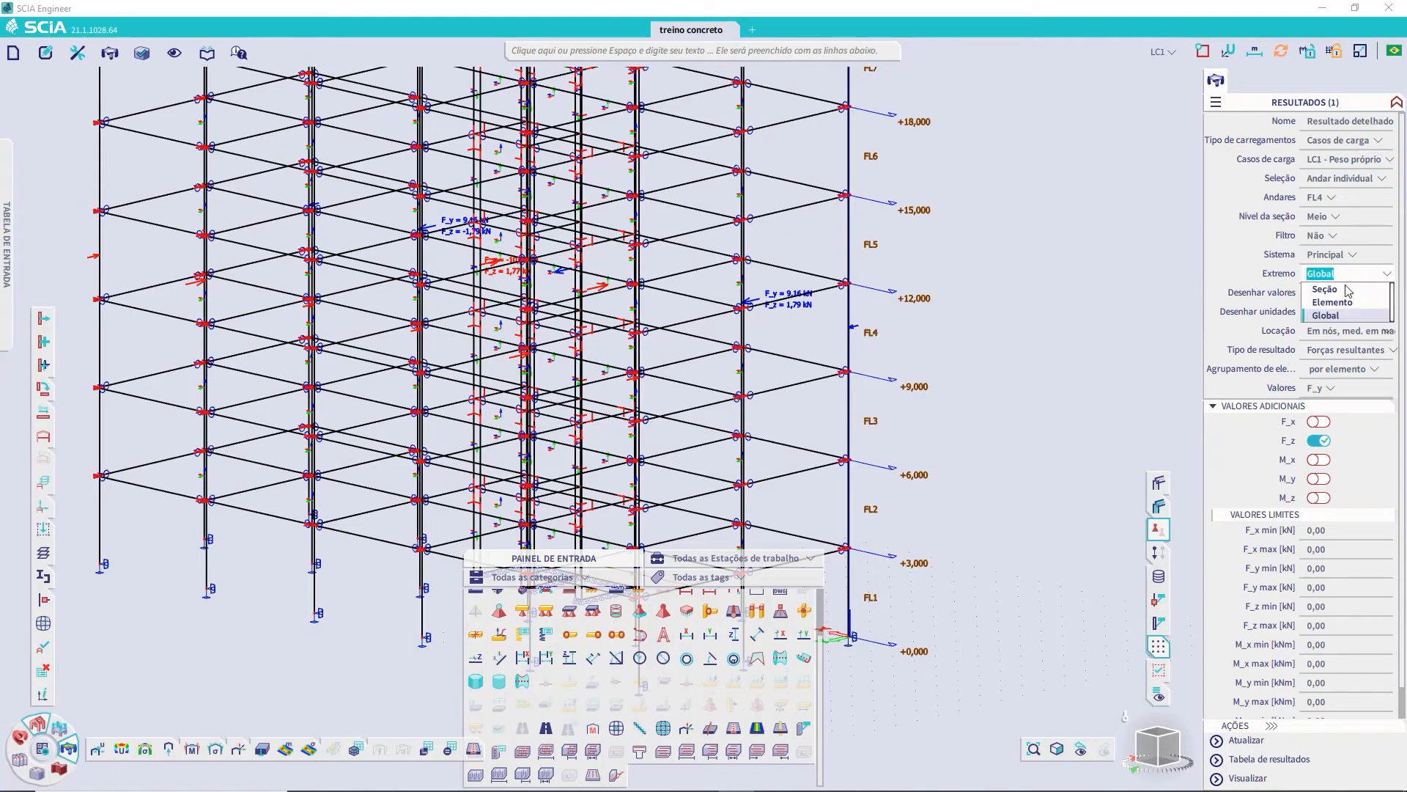
{"action": "left_click", "coordinate": [1333, 302]}
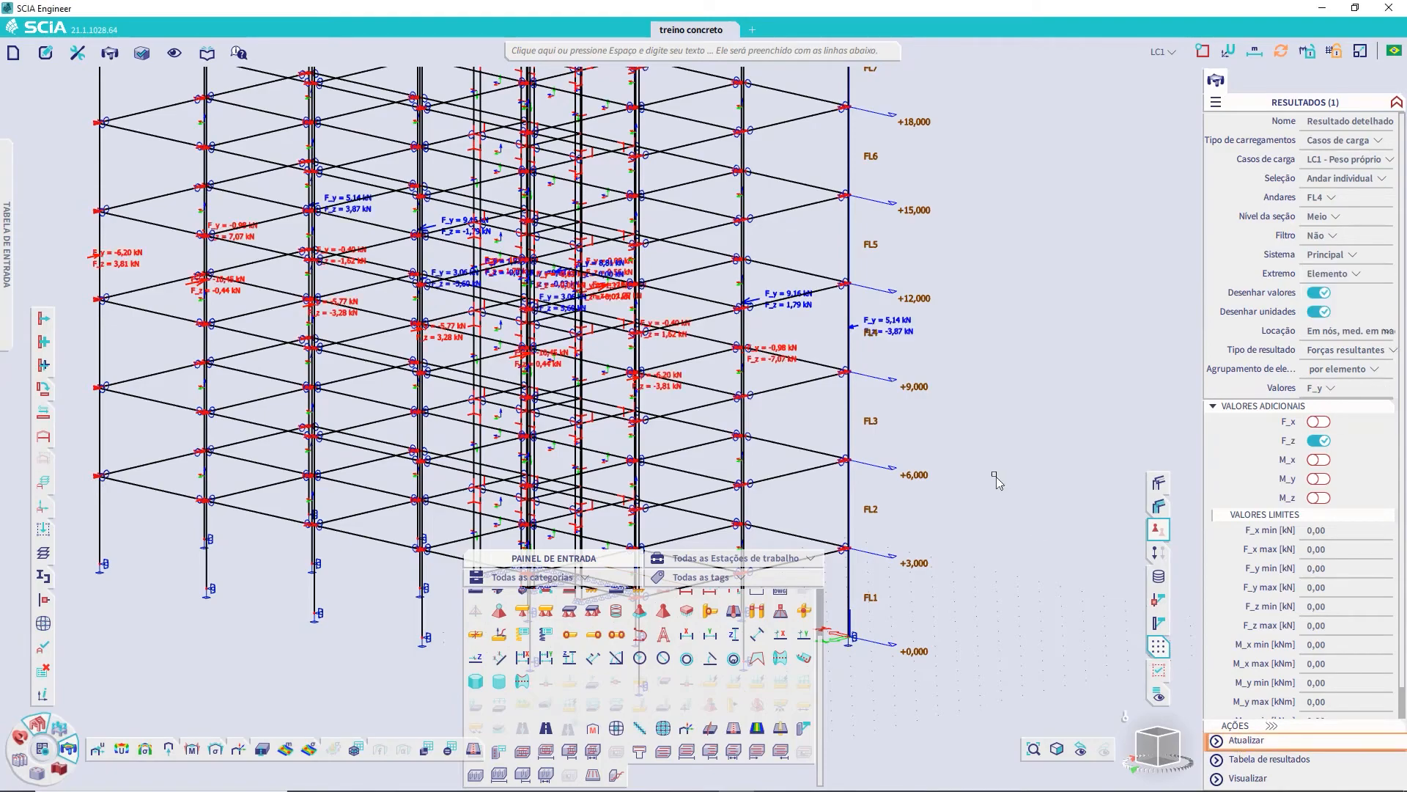
{"action": "right_click_drag", "start_coordinate": [849, 390], "coordinate": [885, 367], "text": "ctrl"}
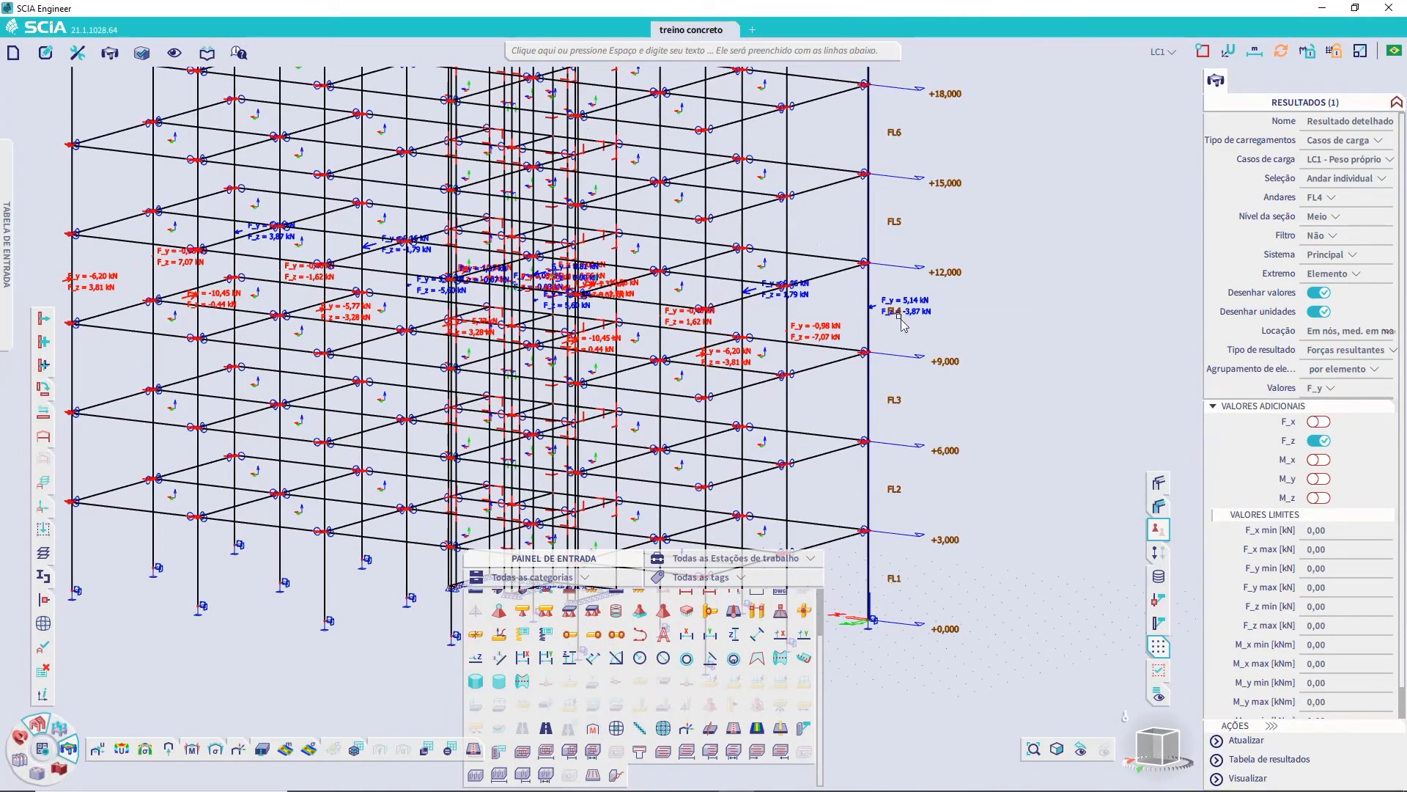
- Set the selection of the detailed results to all storeys (Todos os andares), refresh, and examine the forces over the building
{"action": "left_click", "coordinate": [1380, 183]}
{"action": "left_click", "coordinate": [1356, 192]}
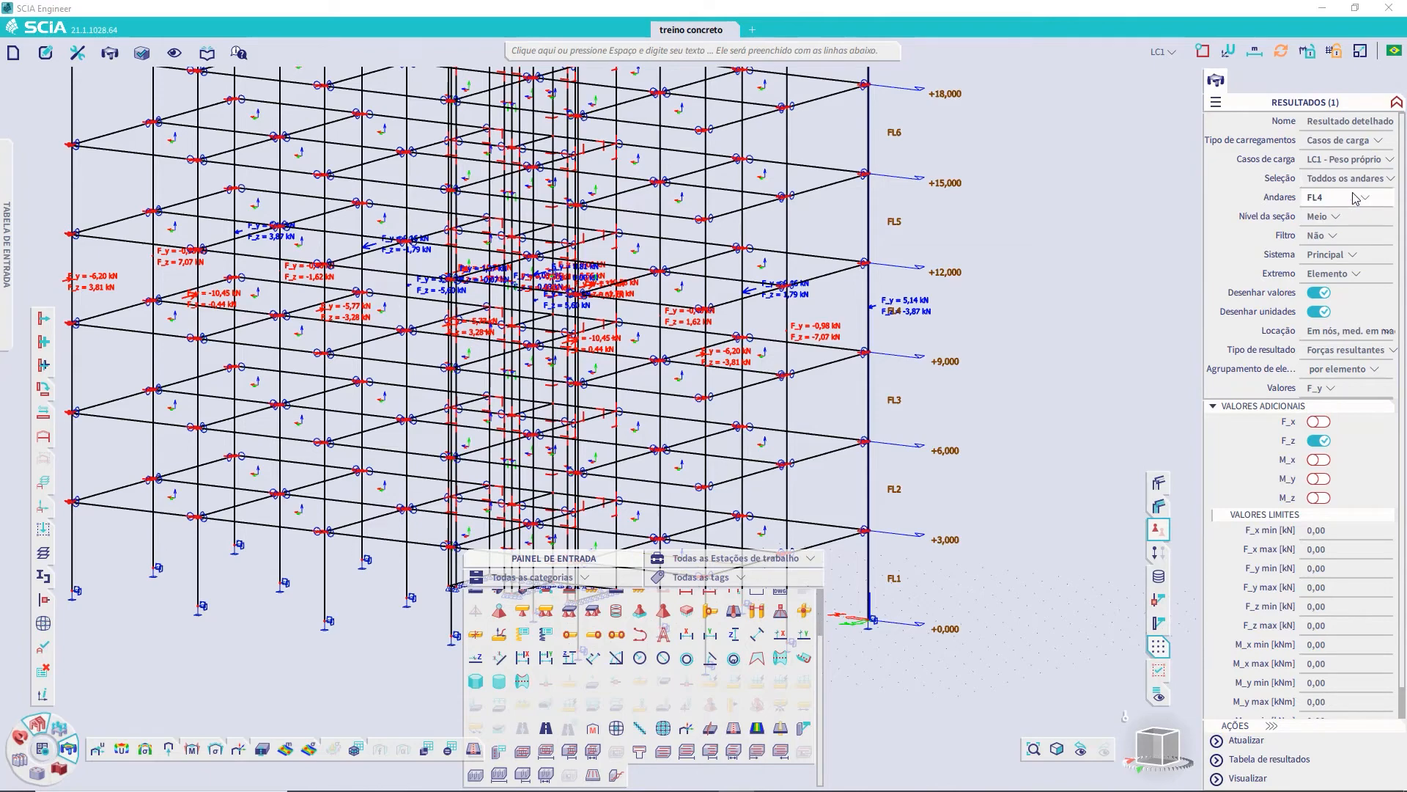
{"action": "left_click", "coordinate": [1246, 740]}
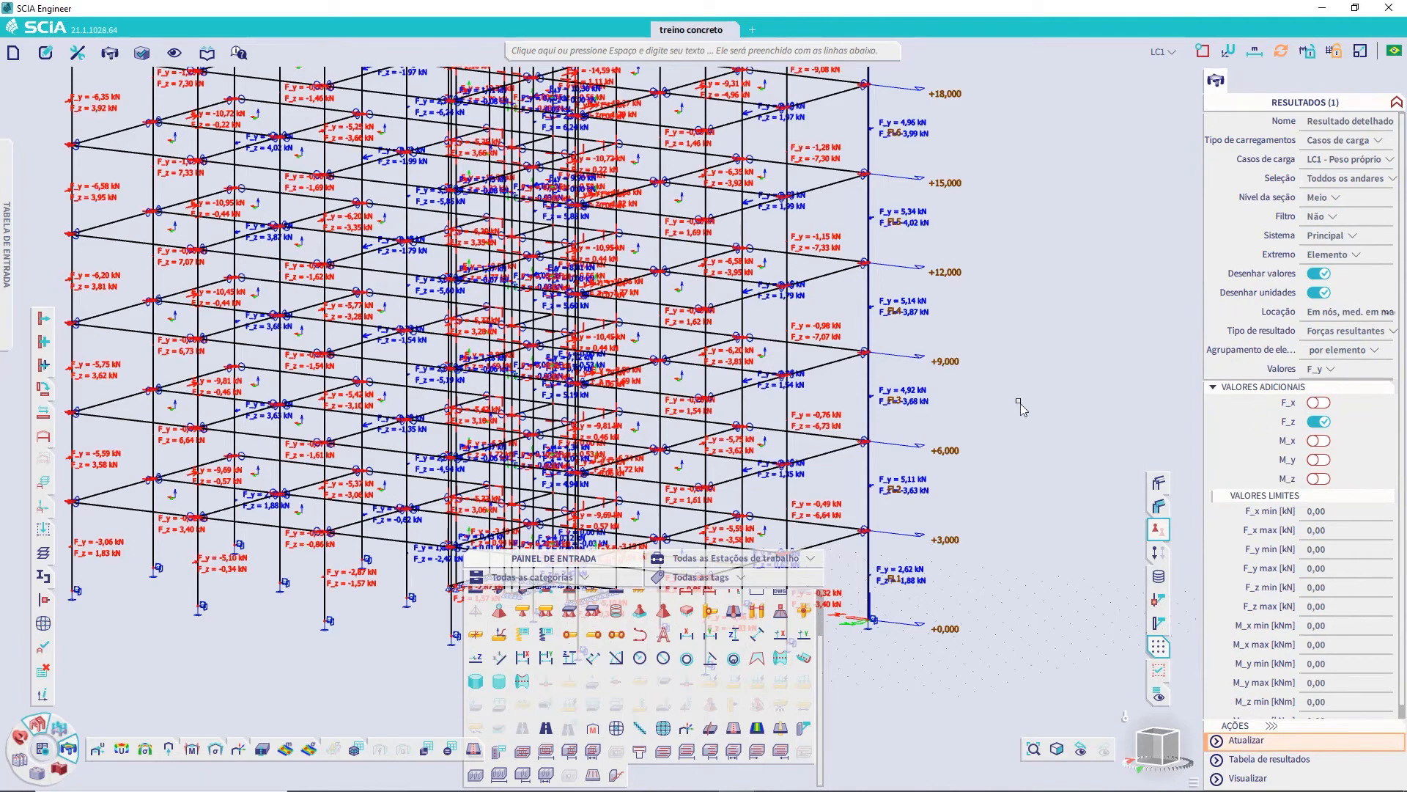
{"action": "middle_click_drag", "start_coordinate": [797, 418], "coordinate": [882, 403]}
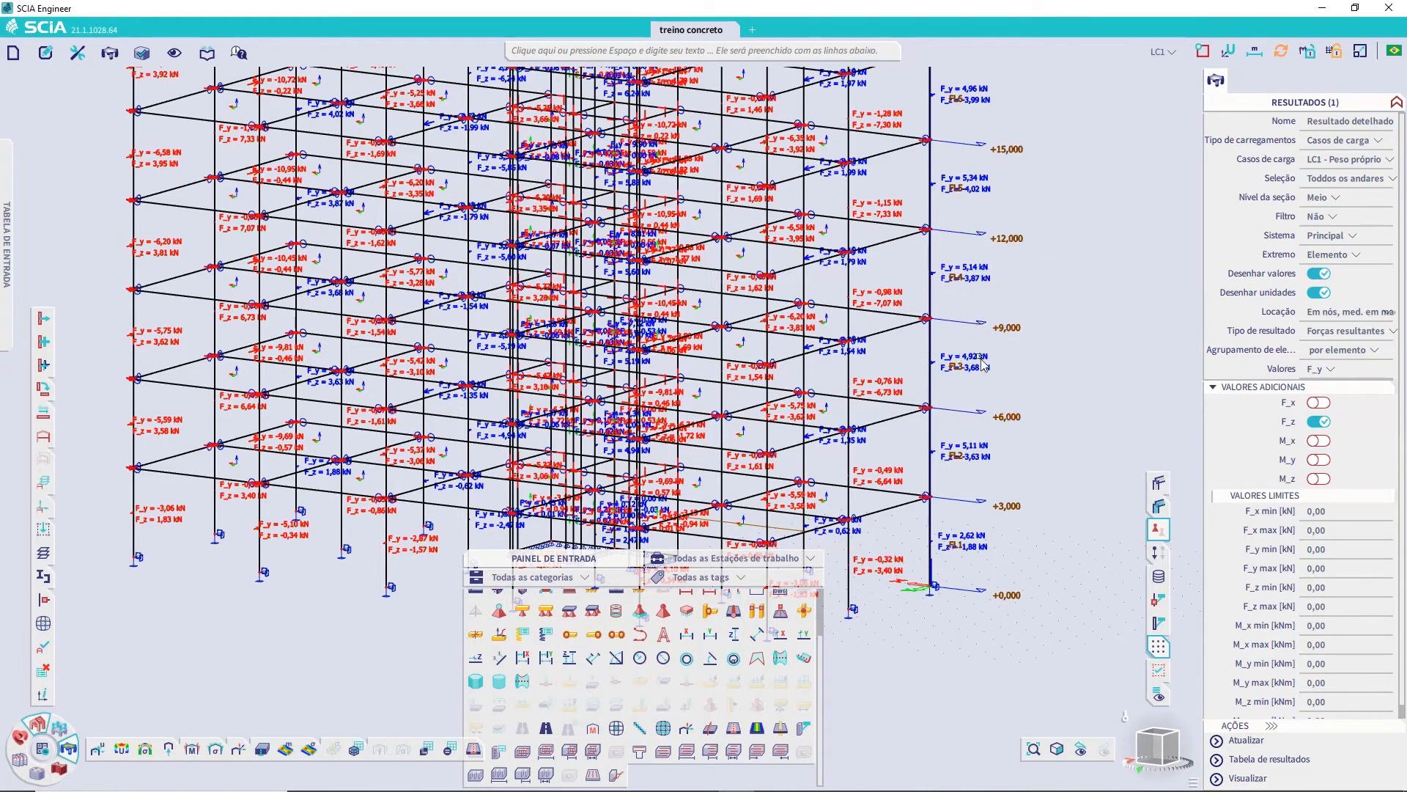
{"action": "left_click", "coordinate": [1346, 369]}
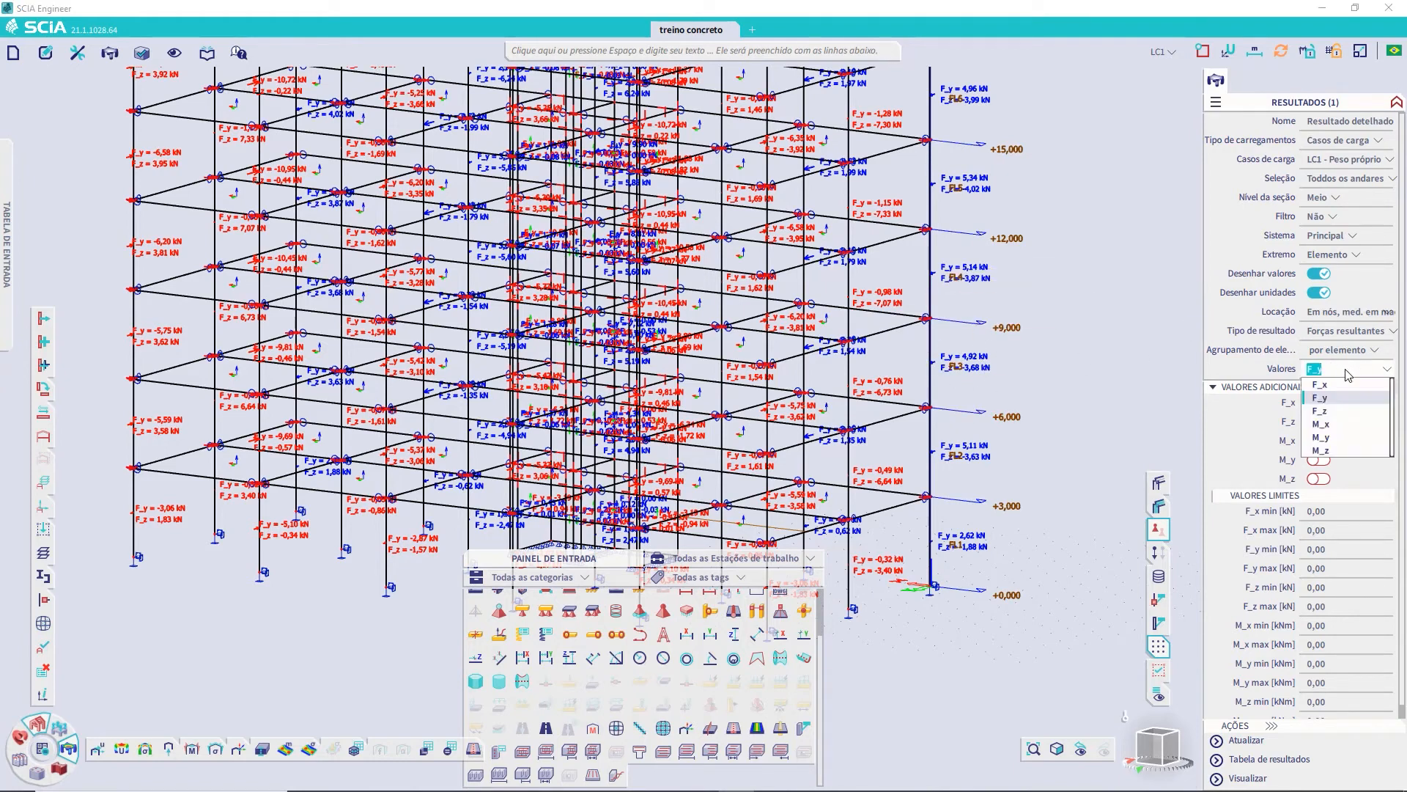
{"action": "left_click", "coordinate": [1266, 374]}
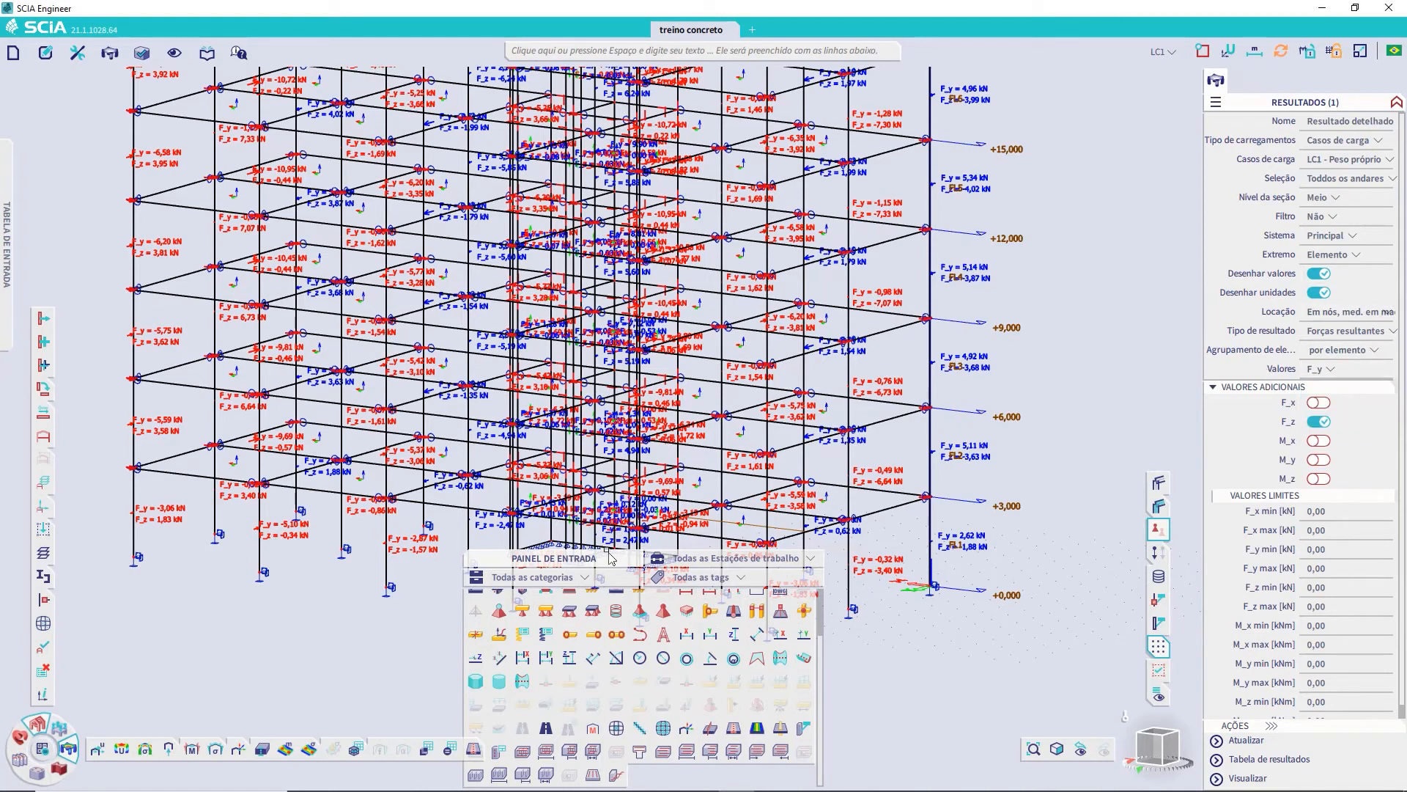
- Open the bill of materials (Lista de materiais), refresh it for the whole model, and preview its report
{"action": "left_click", "coordinate": [427, 747]}
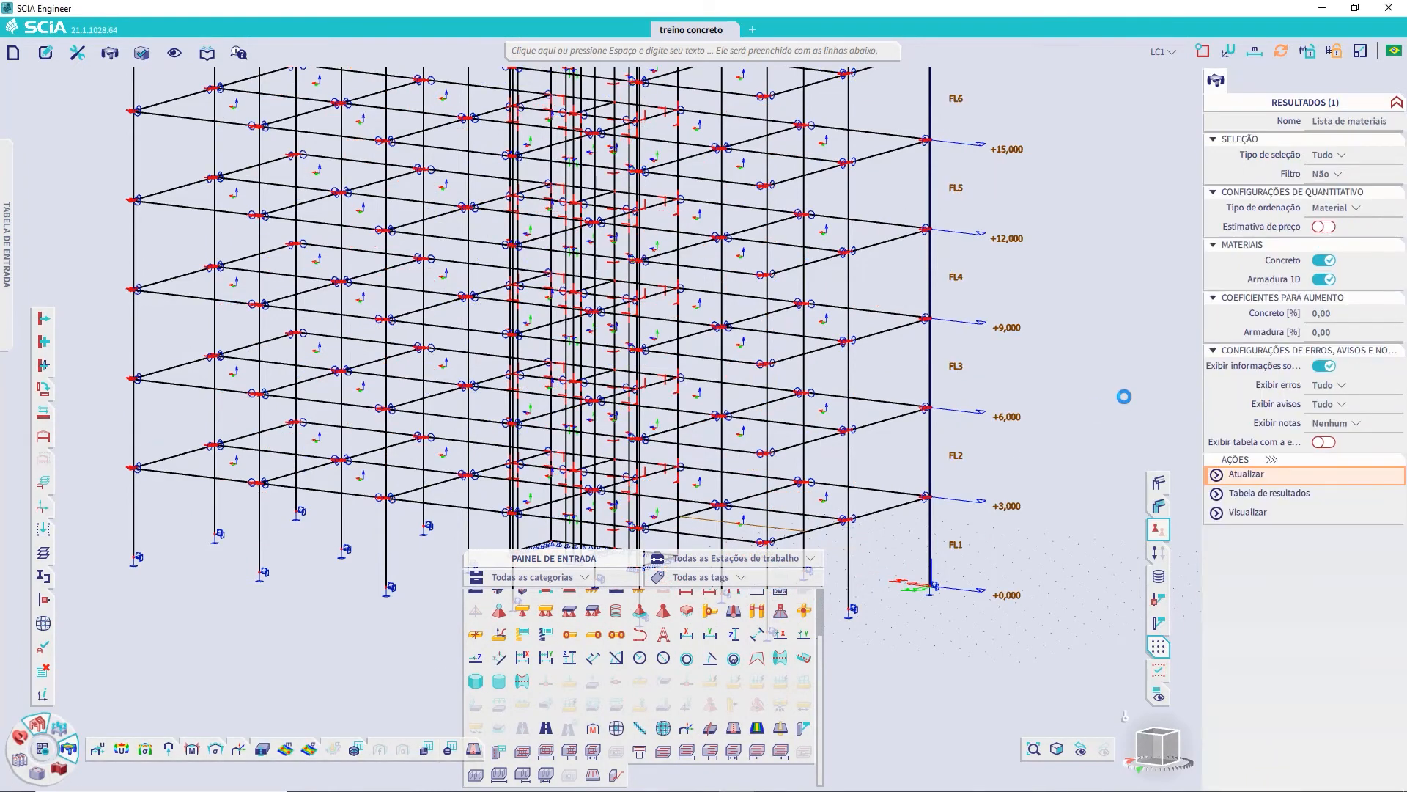
{"action": "left_click", "coordinate": [1246, 475]}
{"action": "left_click", "coordinate": [1247, 511]}
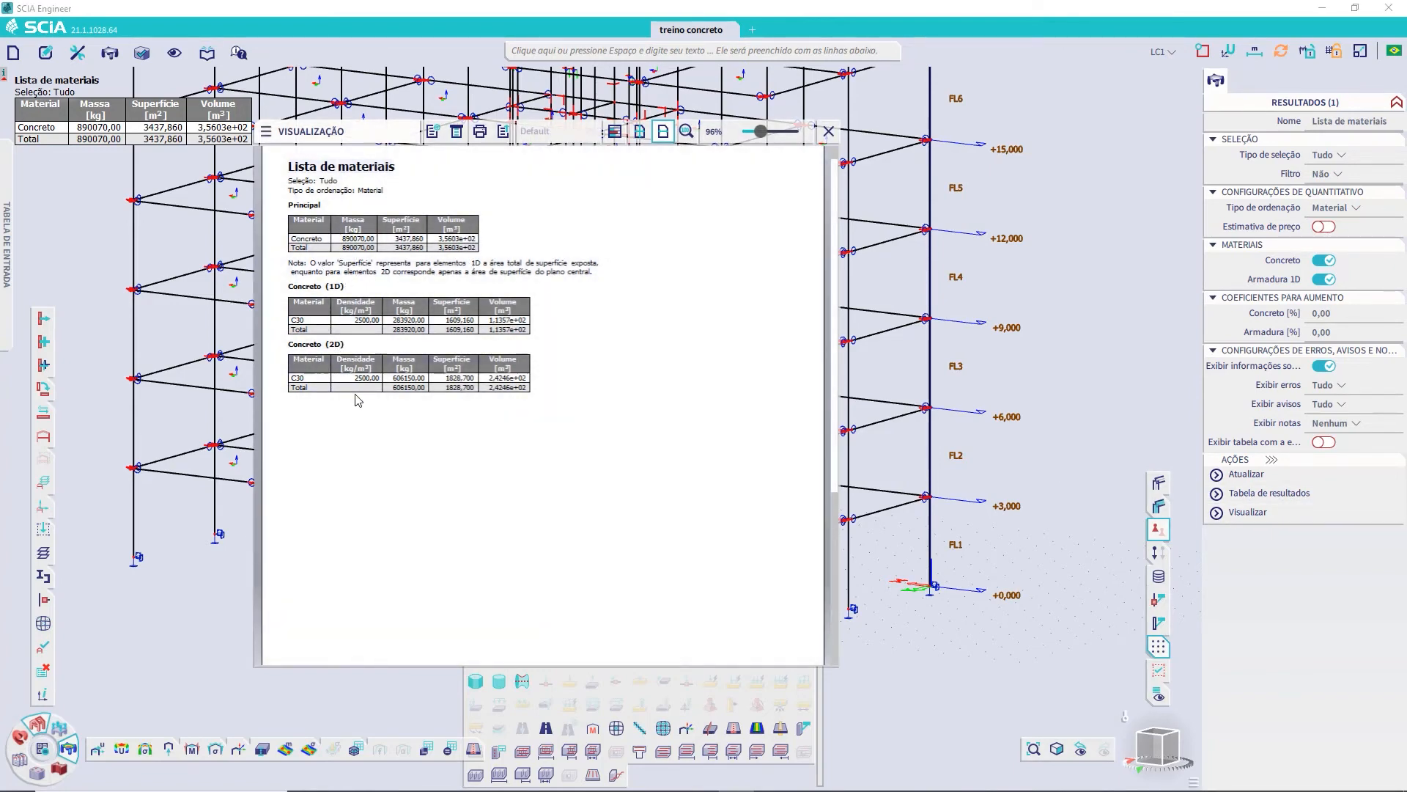
- Sort the bill of materials by cross-section (Seção Transversal), review the updated report, and close the preview
{"action": "left_click", "coordinate": [1365, 211]}
{"action": "left_click", "coordinate": [1352, 238]}
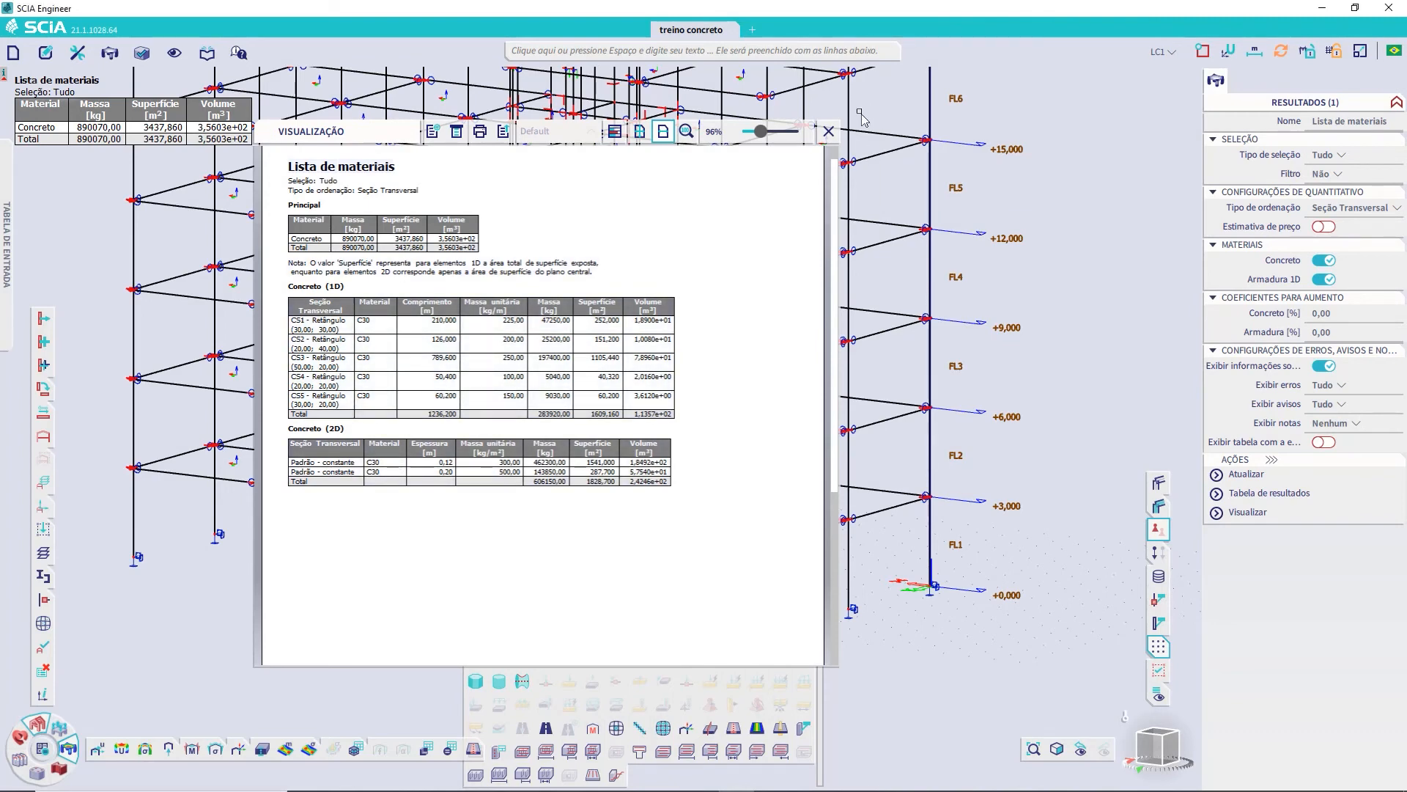
{"action": "left_click", "coordinate": [829, 131]}
{"action": "scroll", "coordinate": [944, 608], "scroll_direction": "up", "scroll_amount": 2}
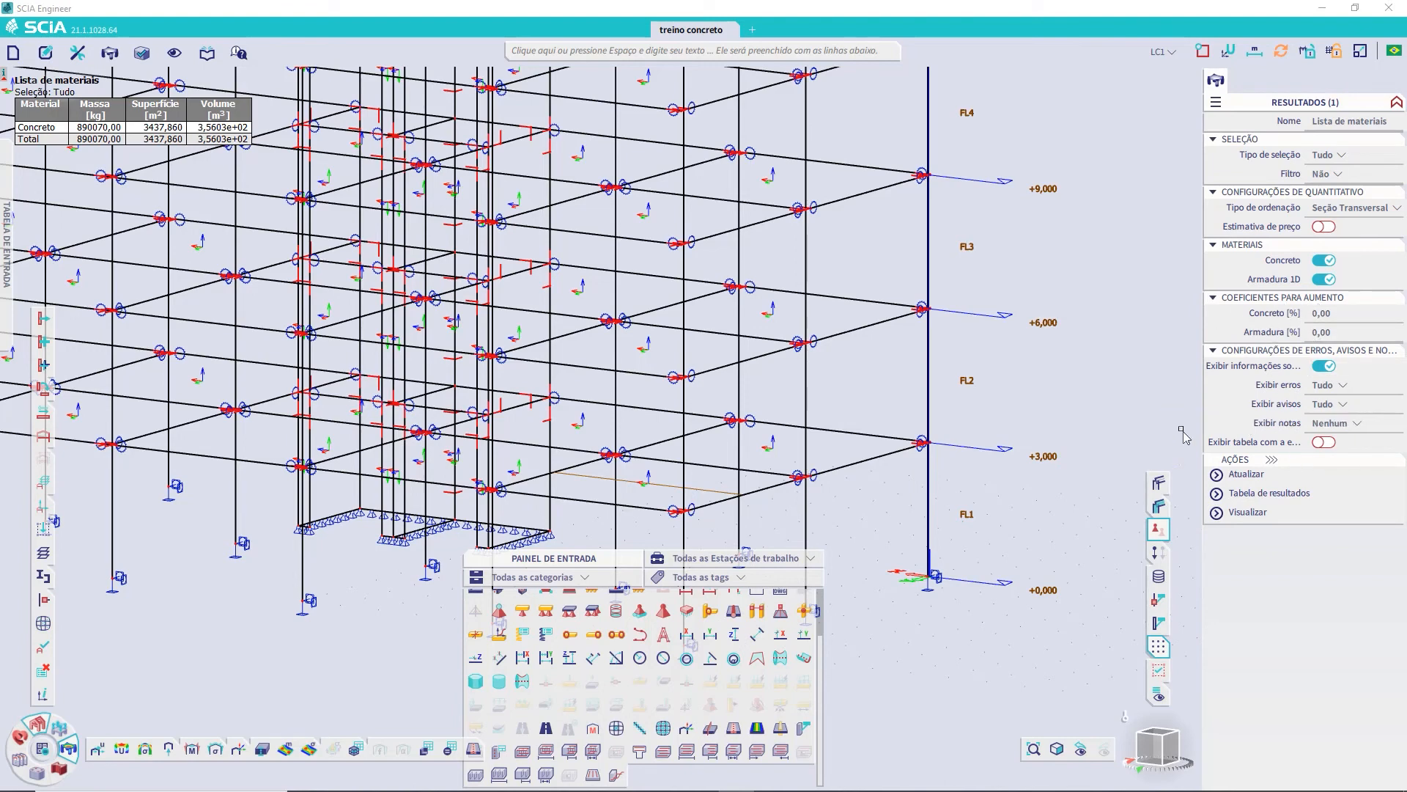
- Open the linear calculation protocol and examine its sum of loads and reactions for each load case
{"action": "left_click", "coordinate": [449, 748]}
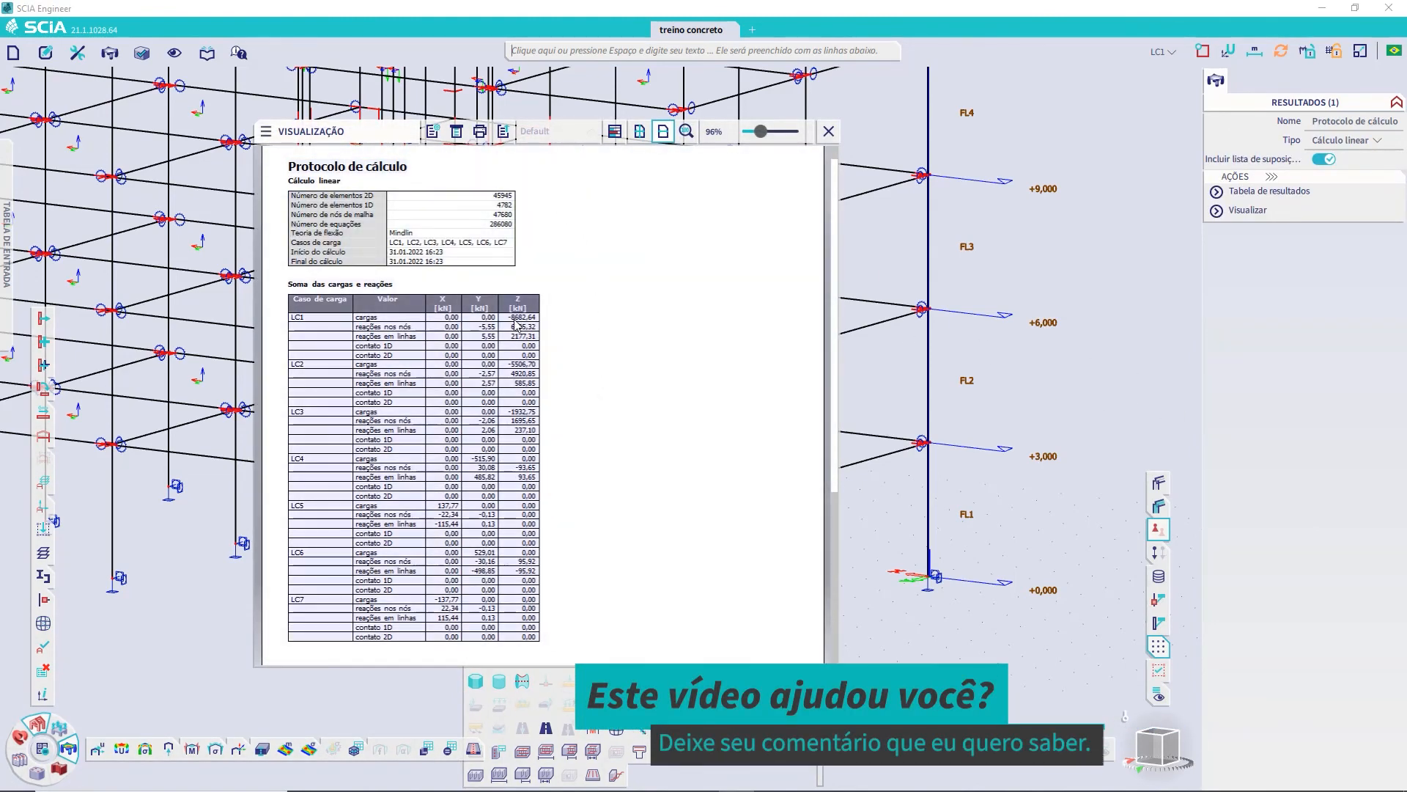
{"action": "scroll", "coordinate": [489, 378], "scroll_direction": "down", "scroll_amount": 3}
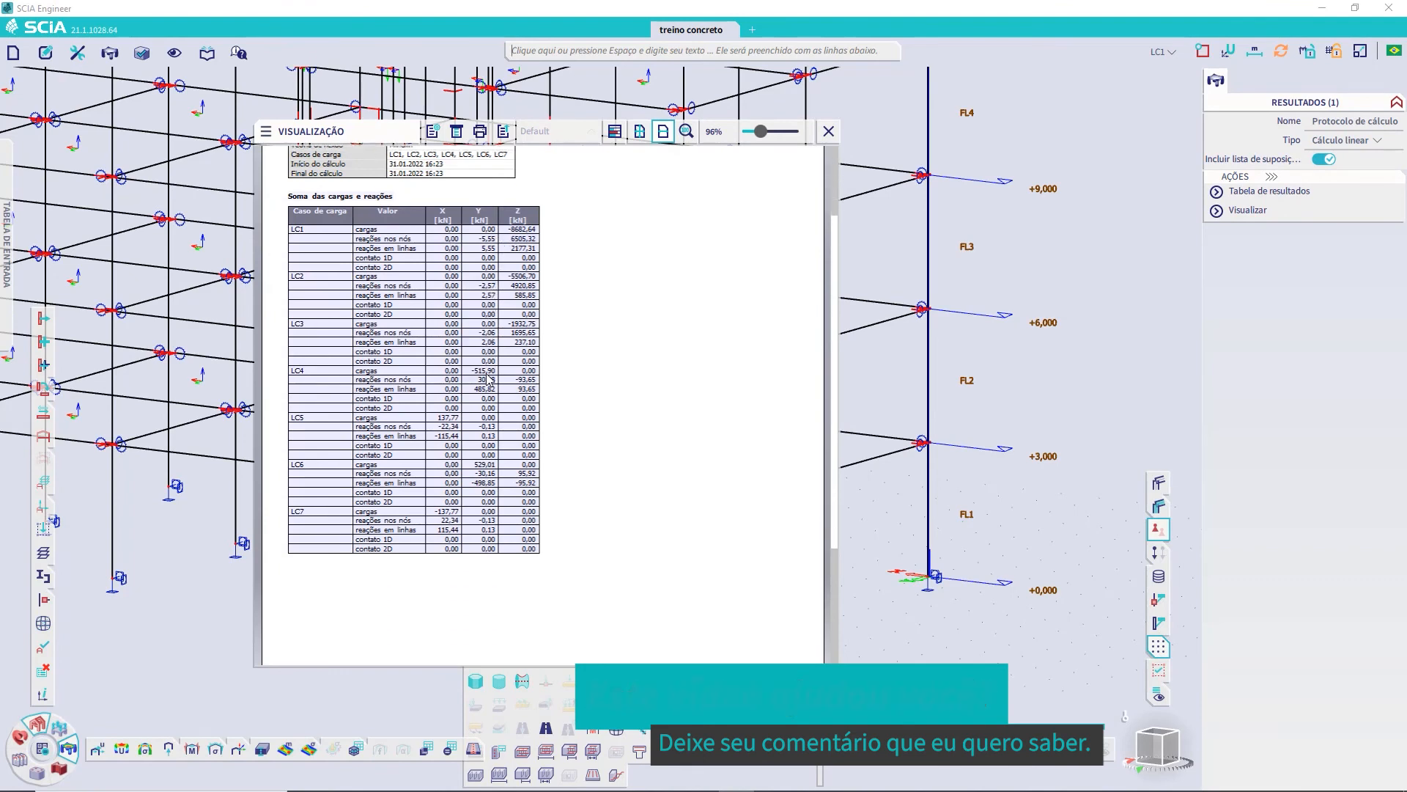
{"action": "scroll", "coordinate": [490, 374], "scroll_direction": "up", "scroll_amount": 3}
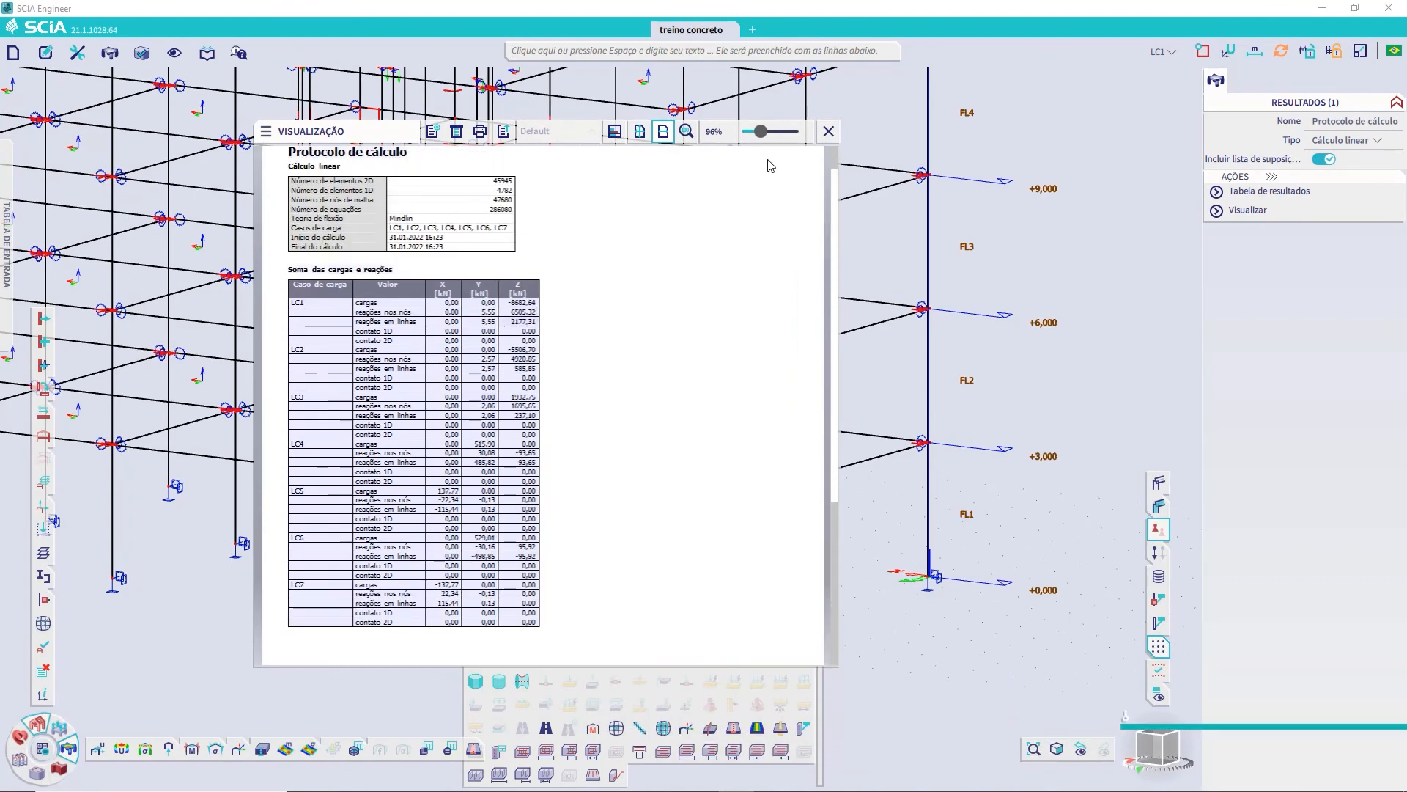